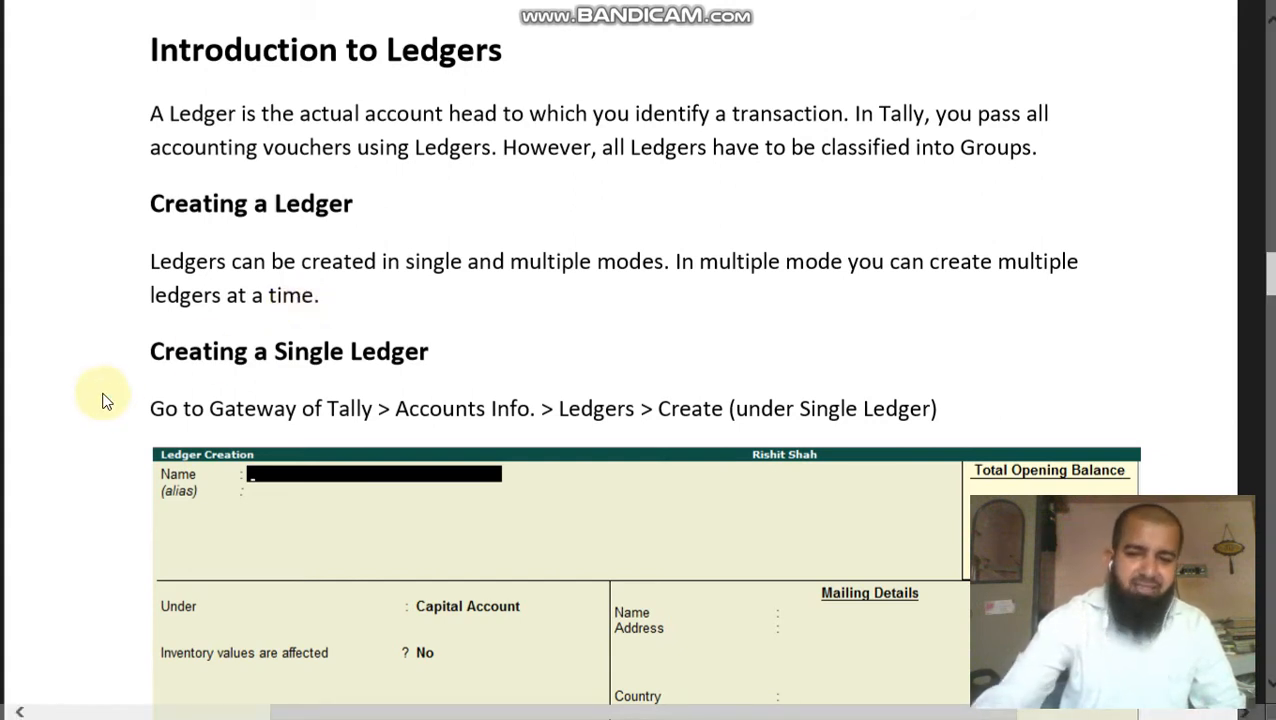
Step: Read the notes on creating a single ledger and switch to Tally 9
scroll(108, 398, down, 2)
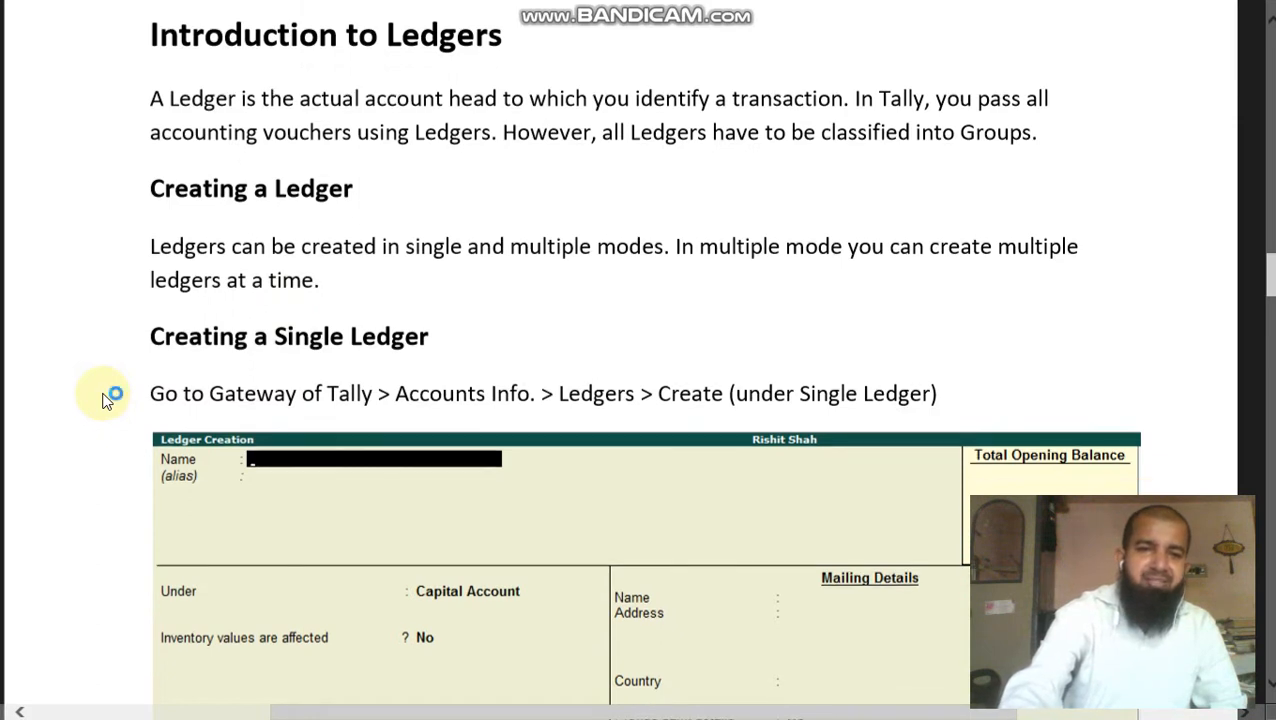
scroll(108, 398, down, 5)
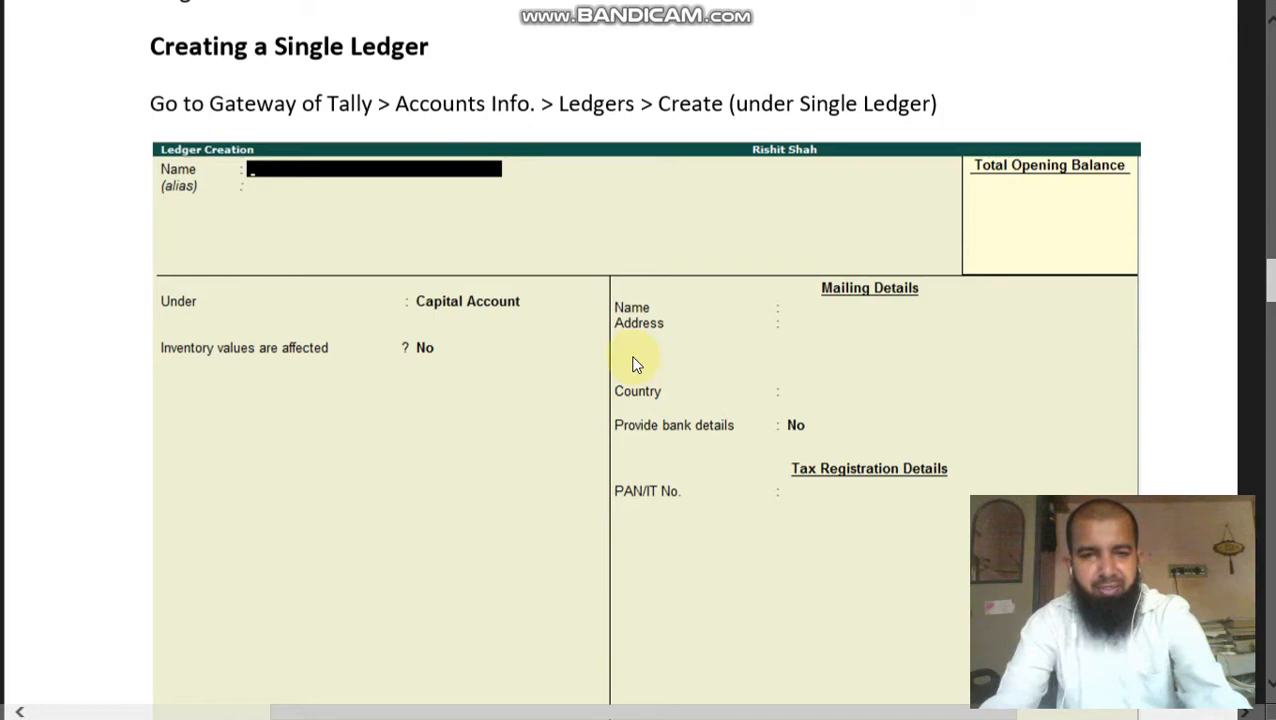
key(alt+Tab)
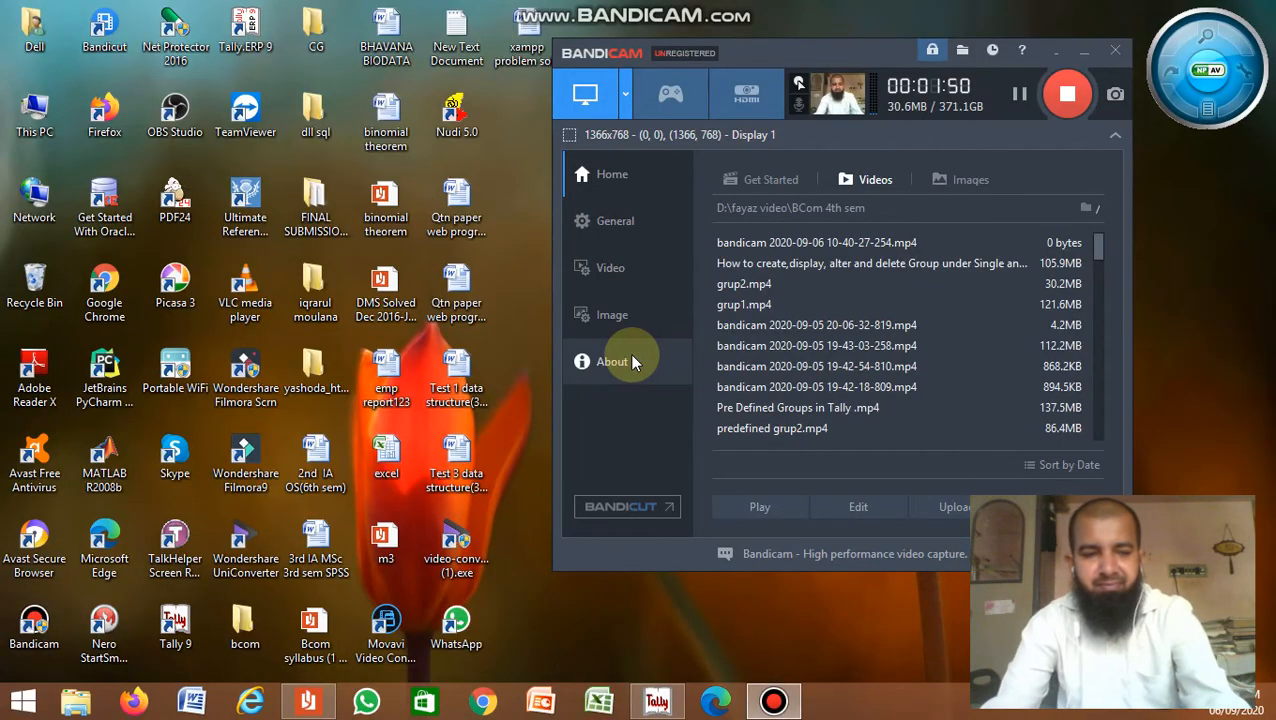
key(alt+Tab)
key(alt+Tab)
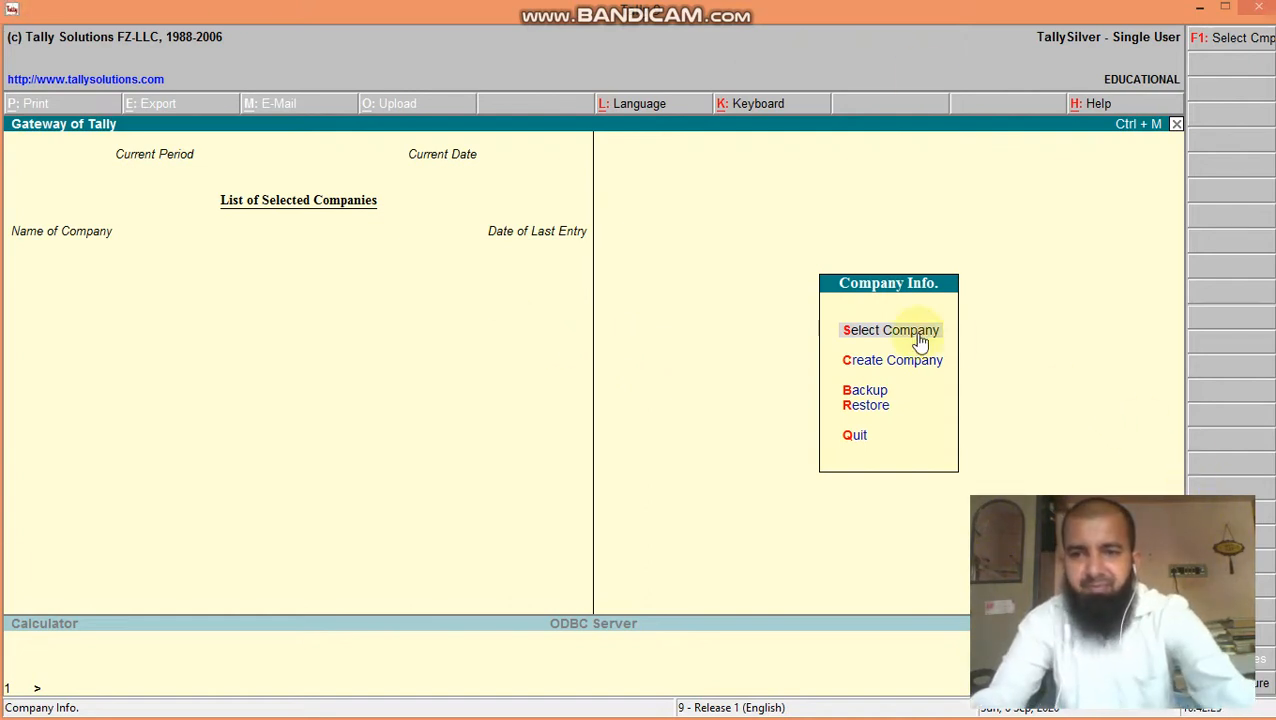
Step: Load the company Abc Pvt Ltd from the list of companies
key(Escape)
click(626, 484)
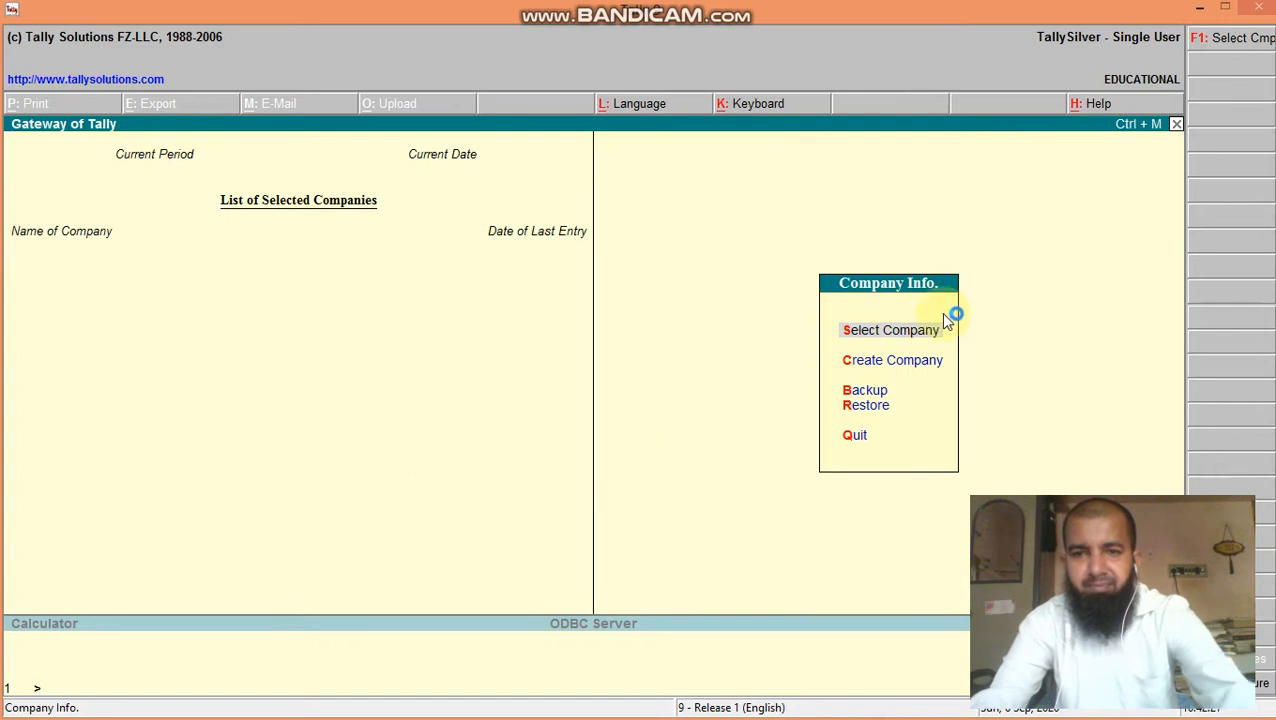
click(889, 330)
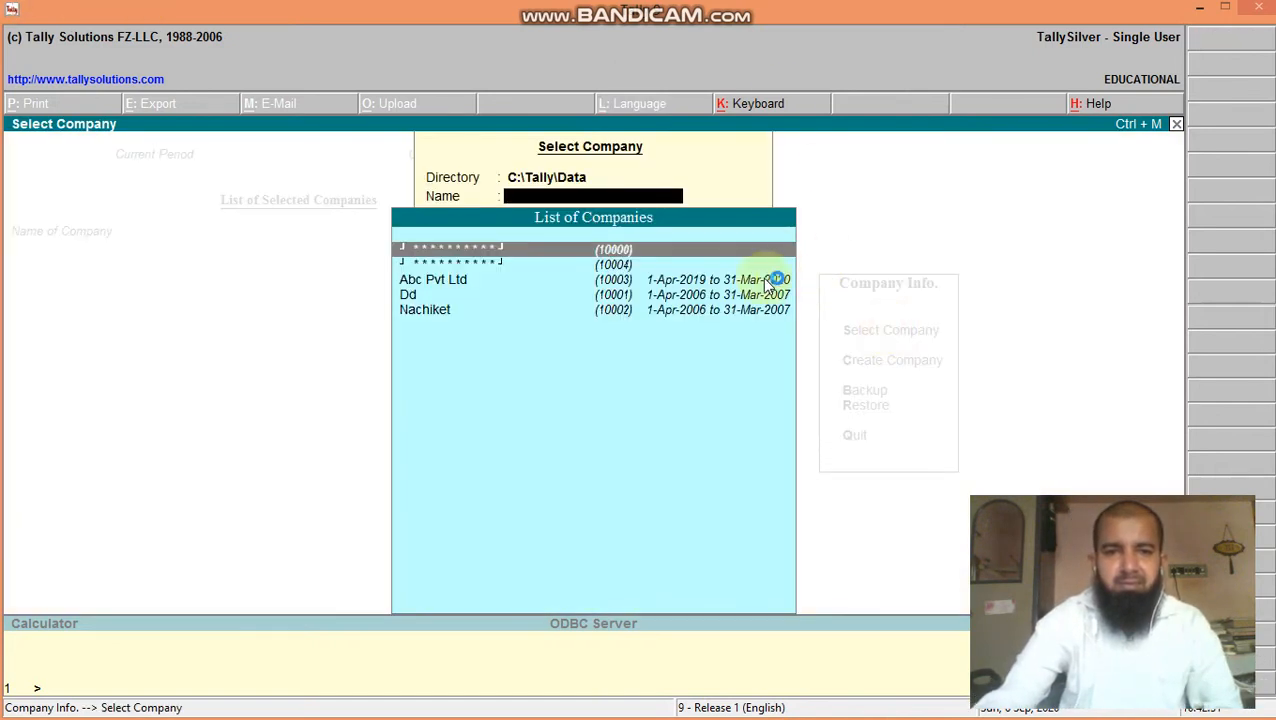
click(430, 283)
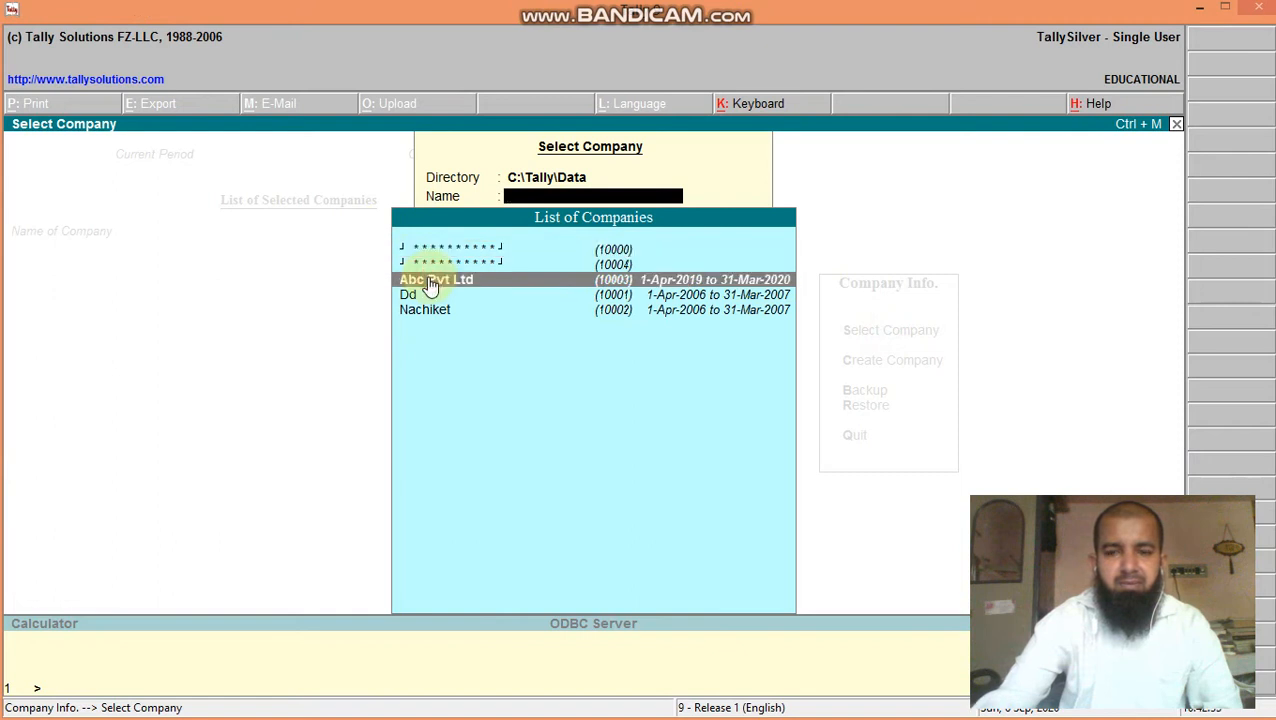
click(430, 283)
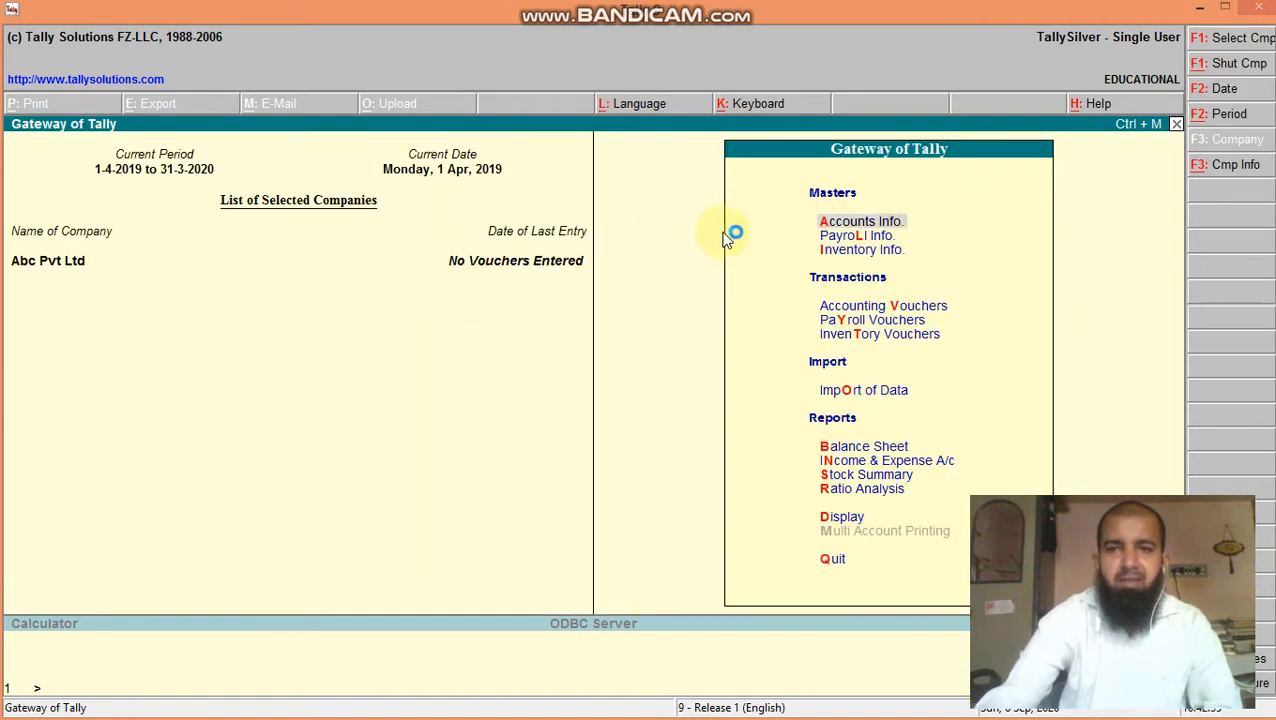
Step: Open a blank single-ledger creation form in the accounts information for Abc Pvt Ltd
click(862, 222)
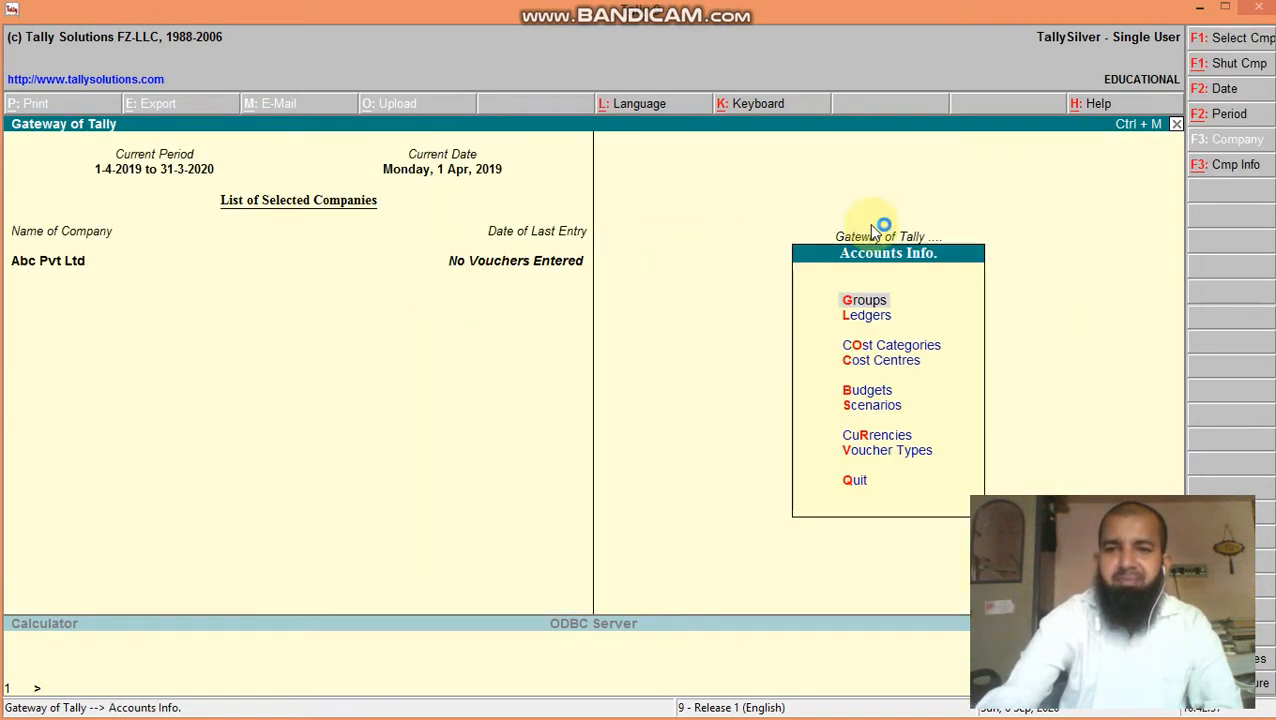
click(864, 318)
click(864, 318)
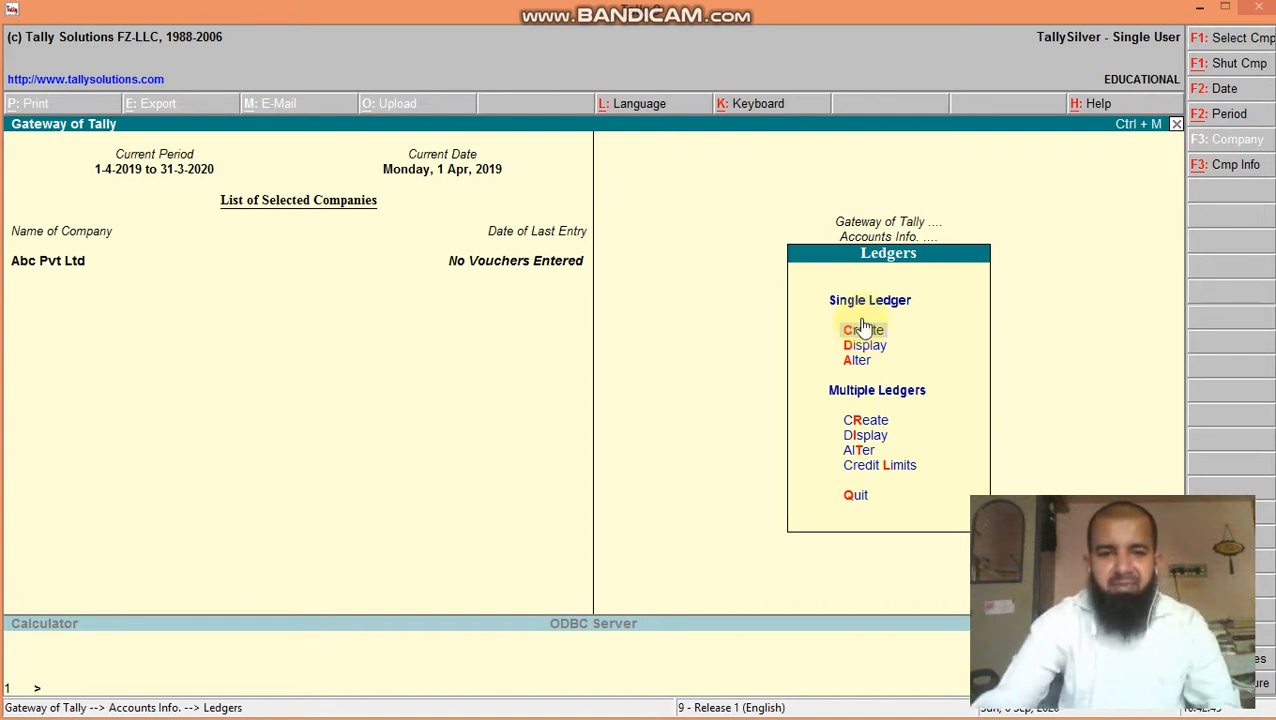
key(Escape)
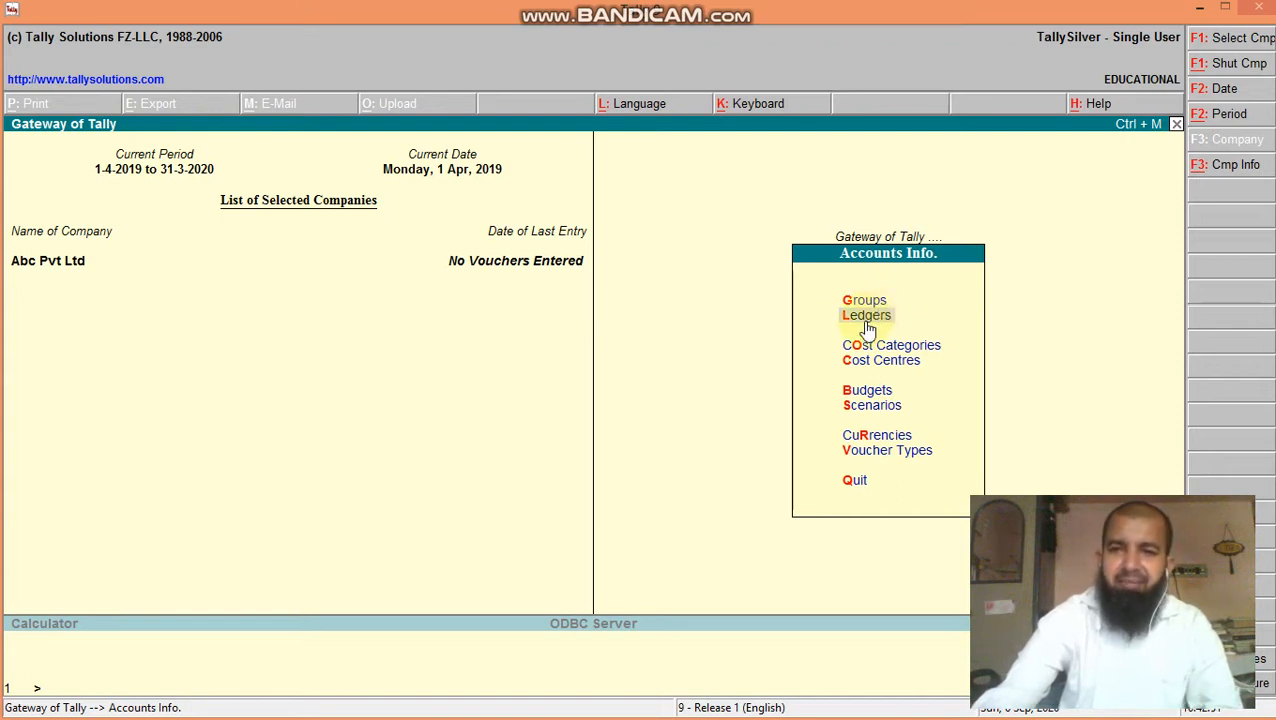
click(866, 305)
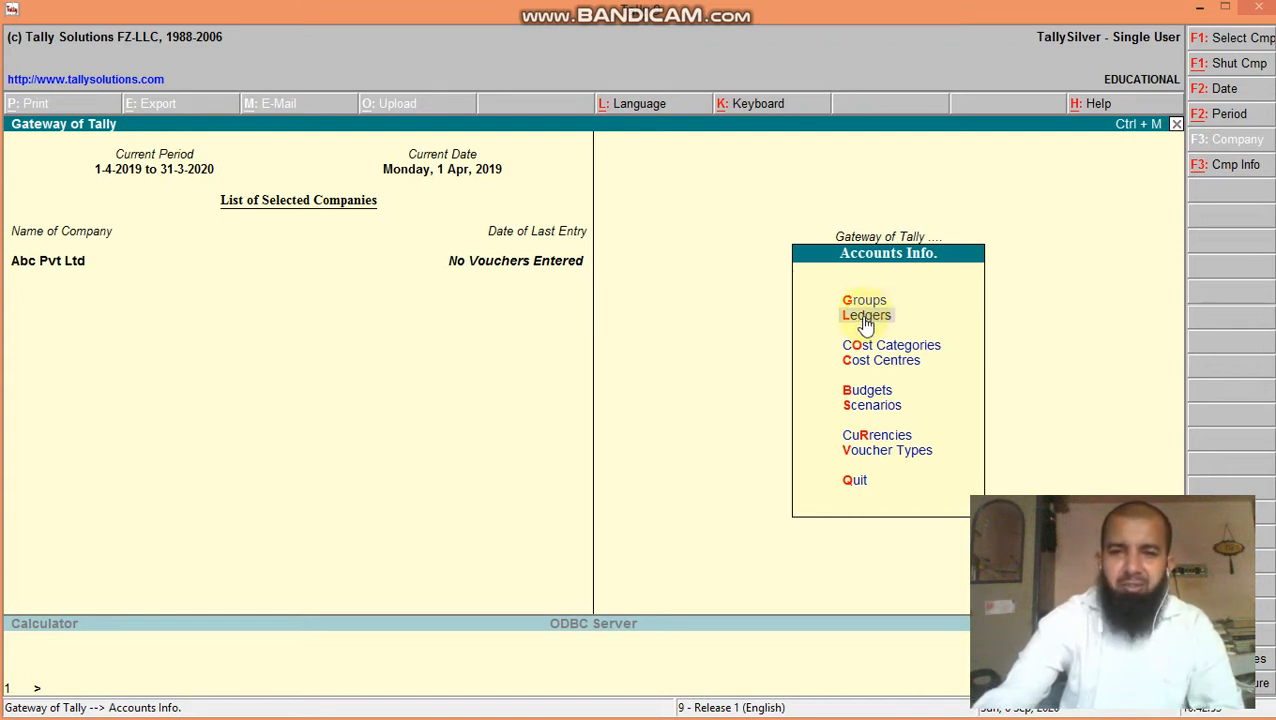
click(865, 318)
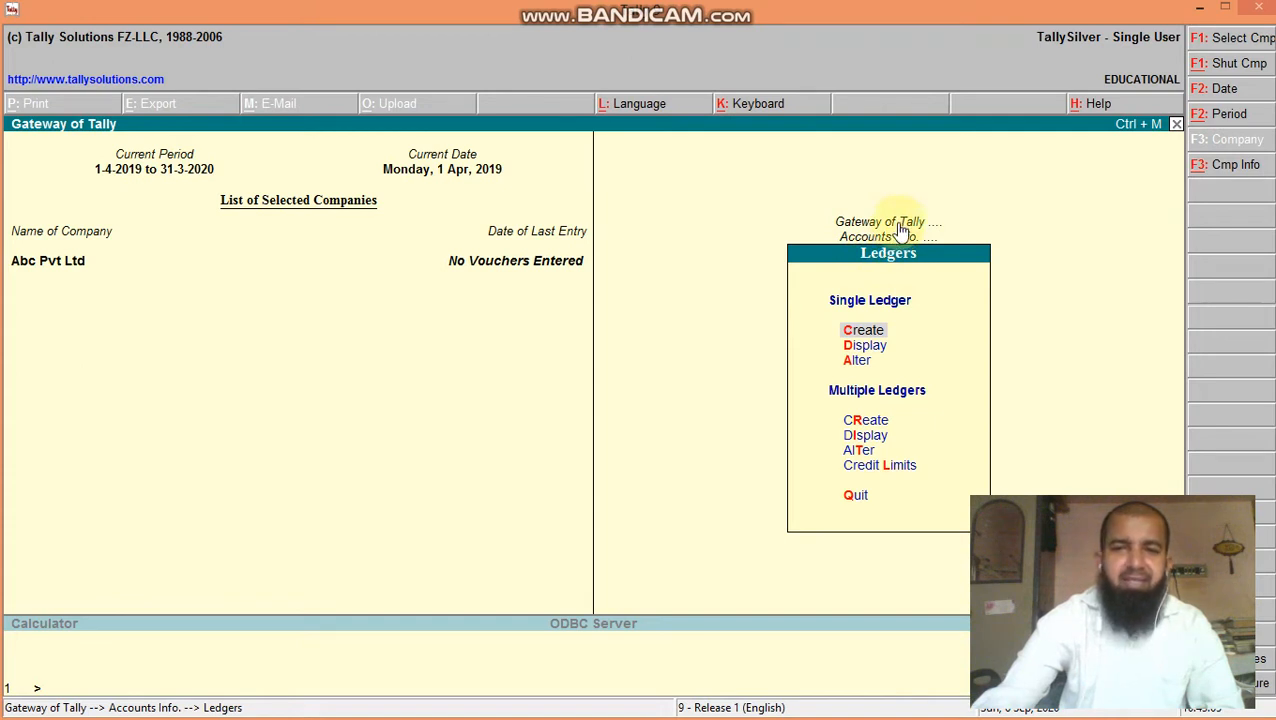
click(866, 333)
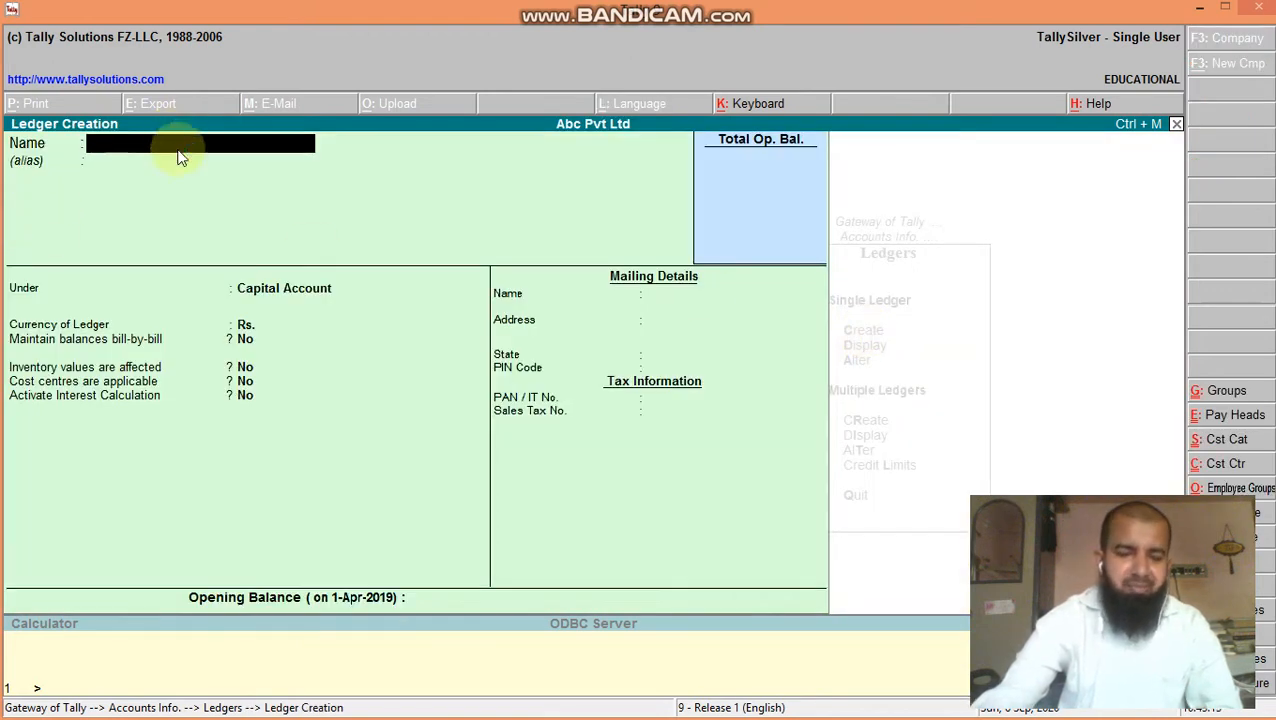
Step: Name the new ledger with the owner's first name followed by "Capital A/c" and leave the alias blank
text(C)
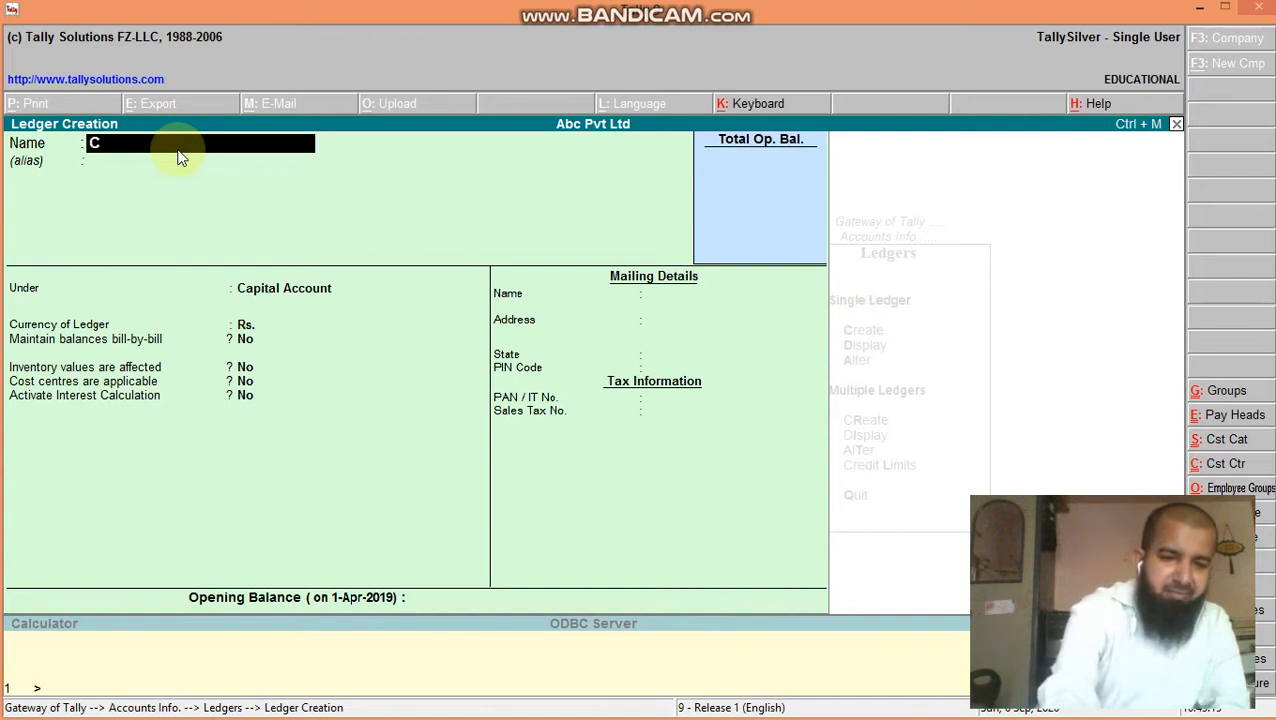
text(a)
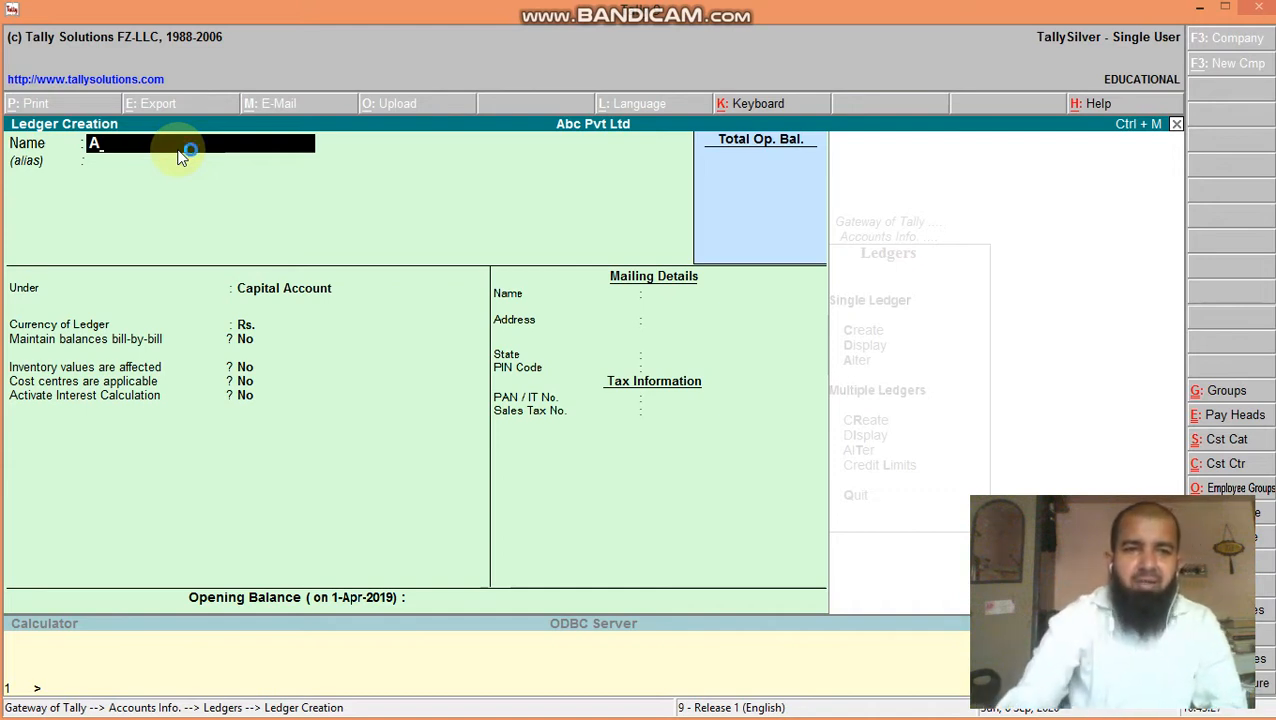
click(181, 157)
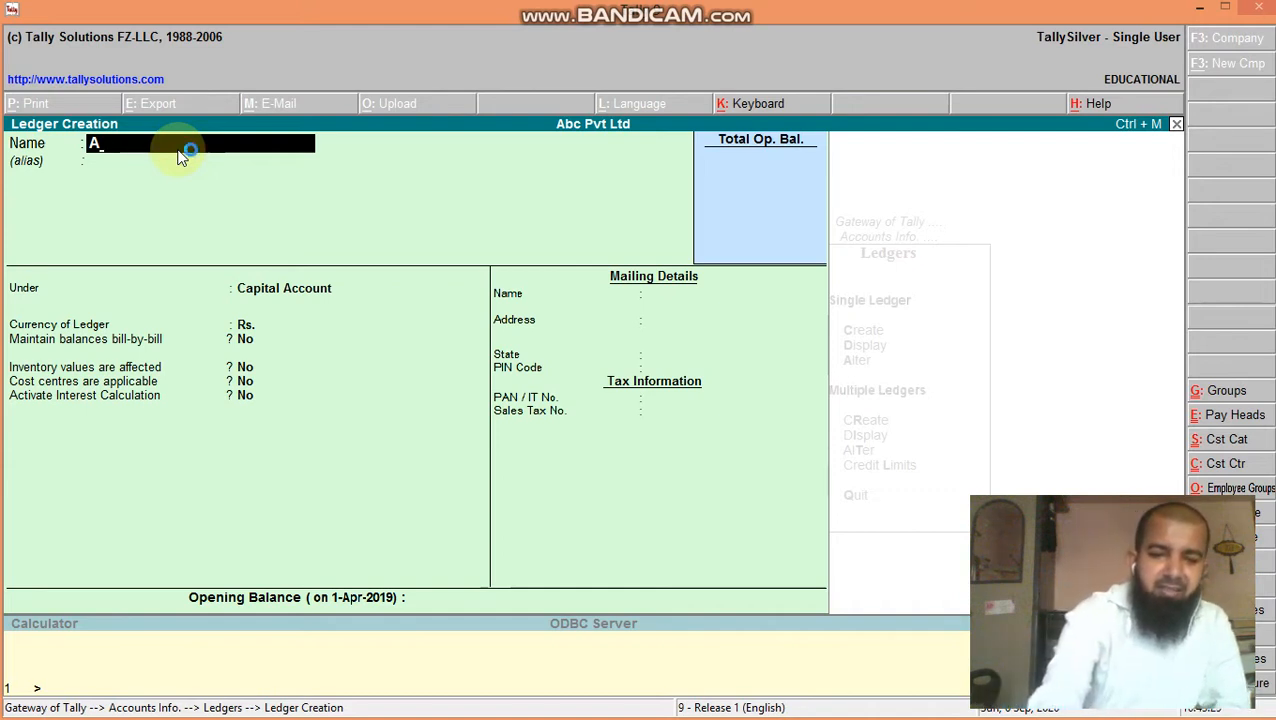
text(nil capita)
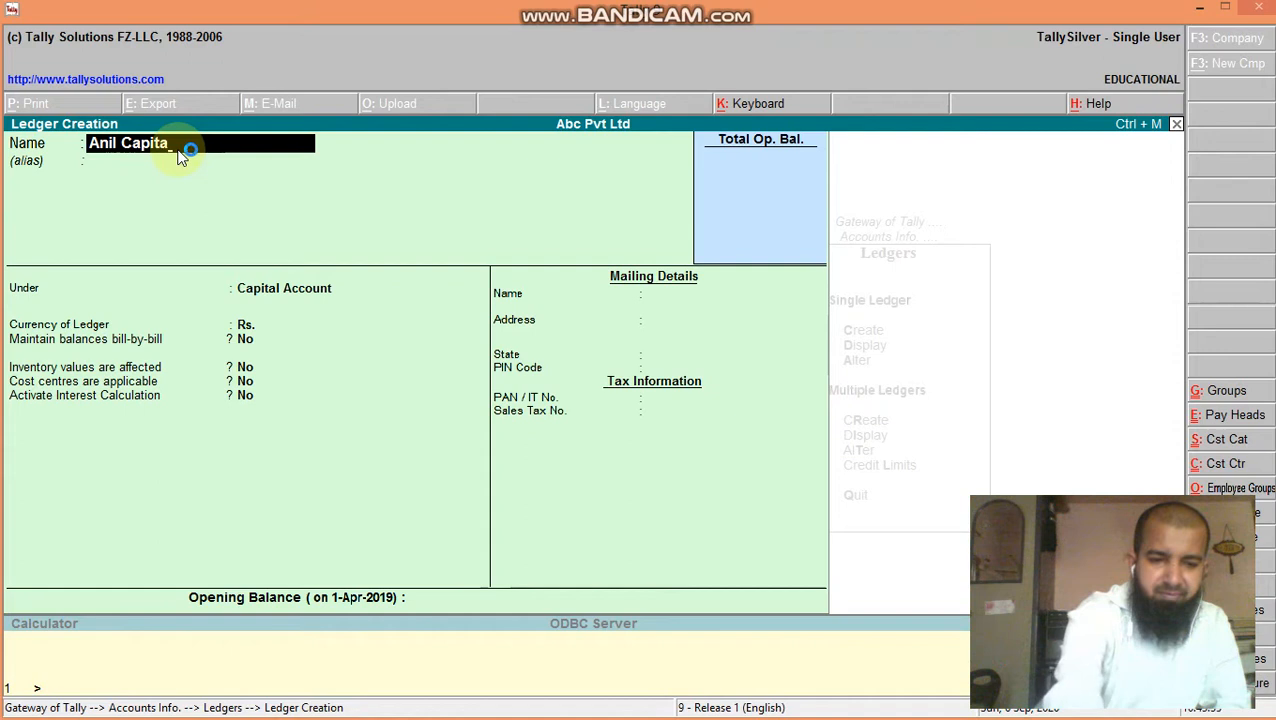
text(l a/c)
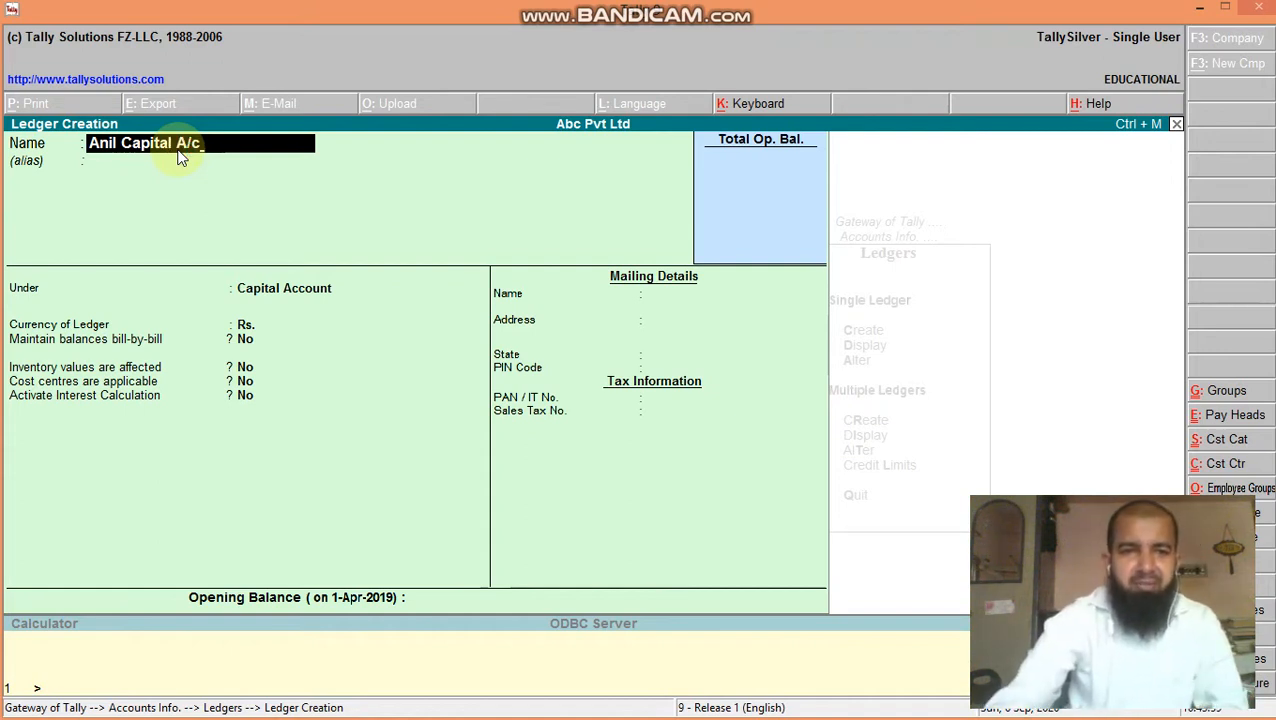
key(Return)
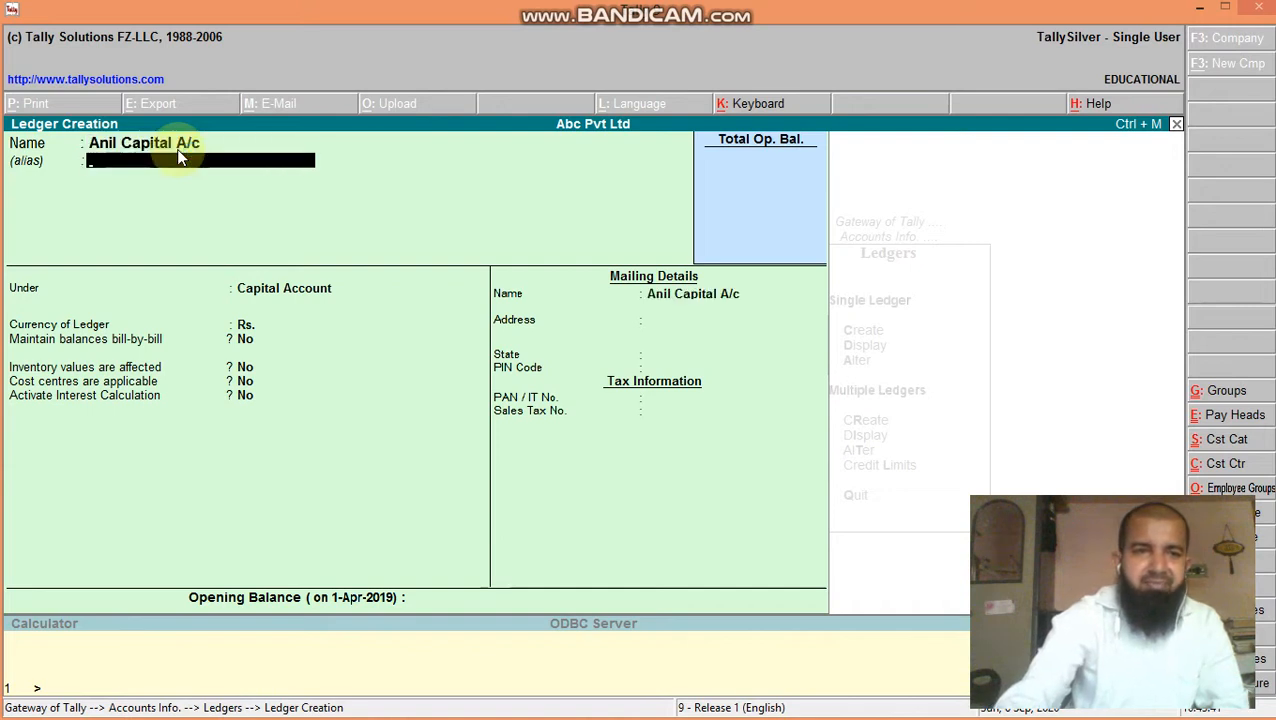
key(Return)
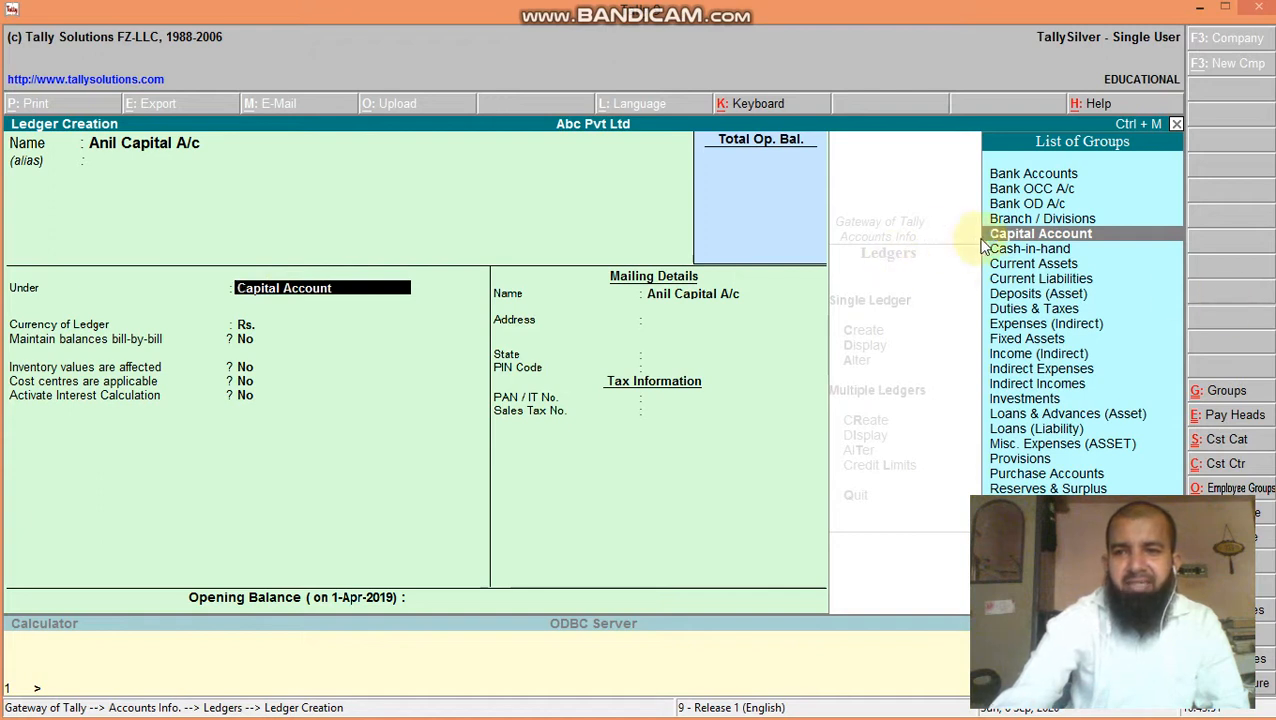
Step: Place the capital ledger under the Capital Account group, keeping the default currency and No options and leaving the address blank
click(1014, 236)
key(Return)
key(Return)
key(Return)
key(Return)
key(Return)
key(Return)
key(Return)
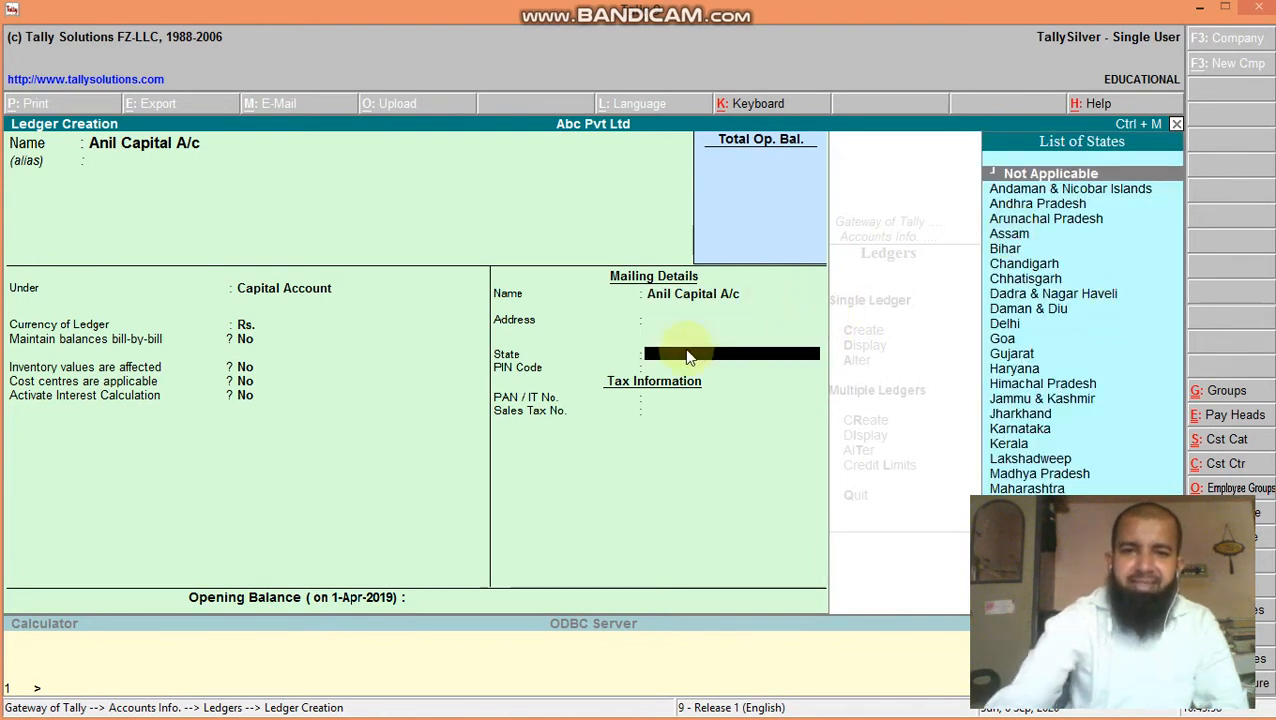
Step: Set the capital ledger's state to Not Applicable, leave its tax details and opening balance blank, and save it
key(Return)
click(677, 402)
key(Return)
key(Return)
key(Return)
key(Return)
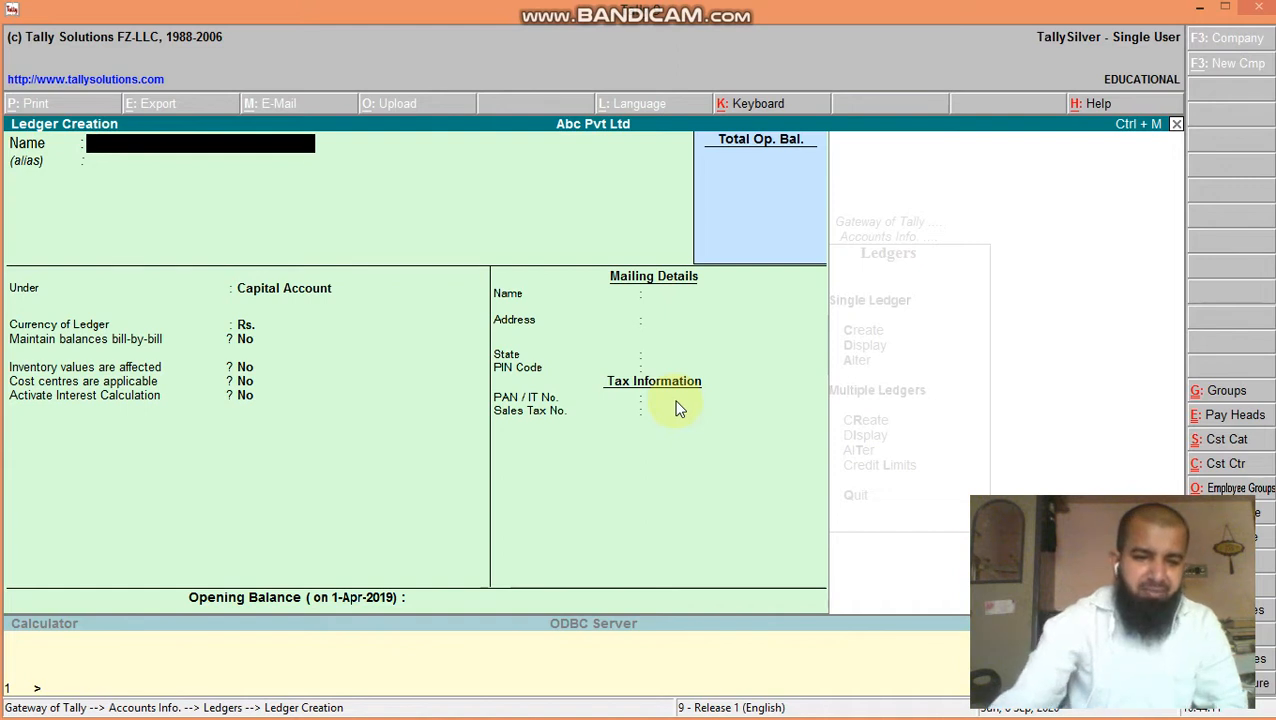
Step: Name the second ledger "Bank A/c" and leave its alias blank
text(Bam)
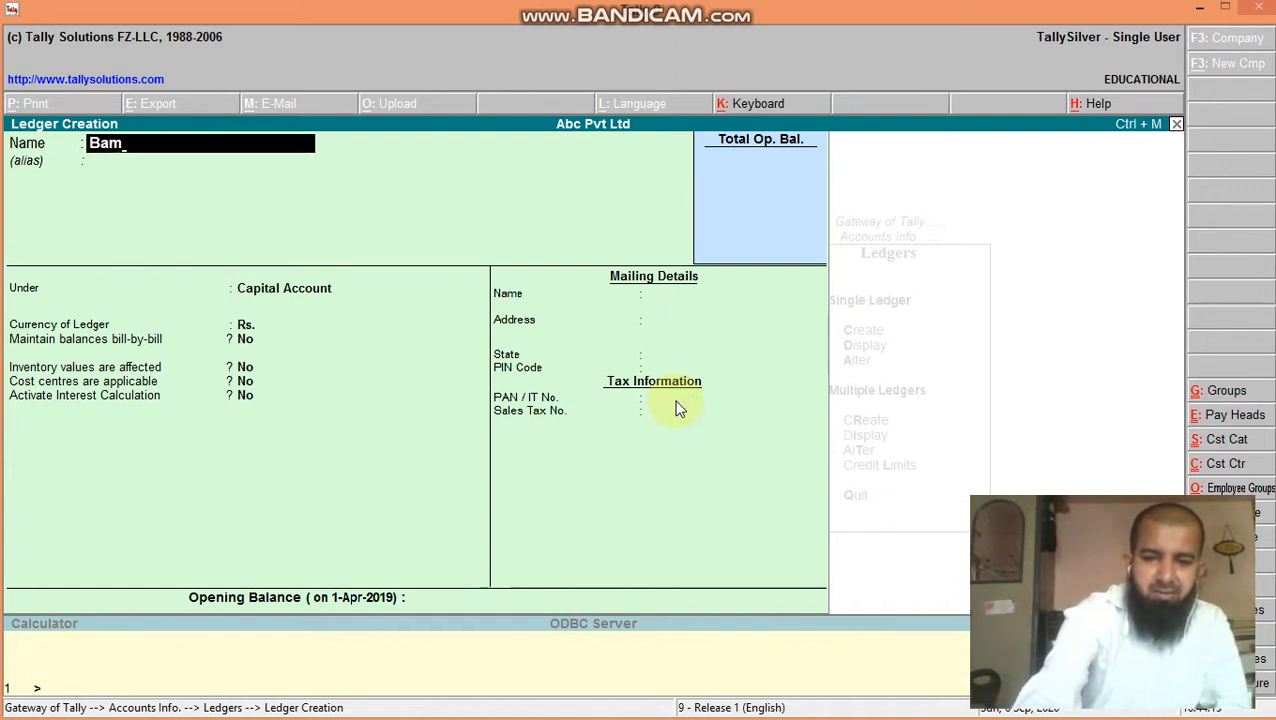
key(BackSpace)
text(n)
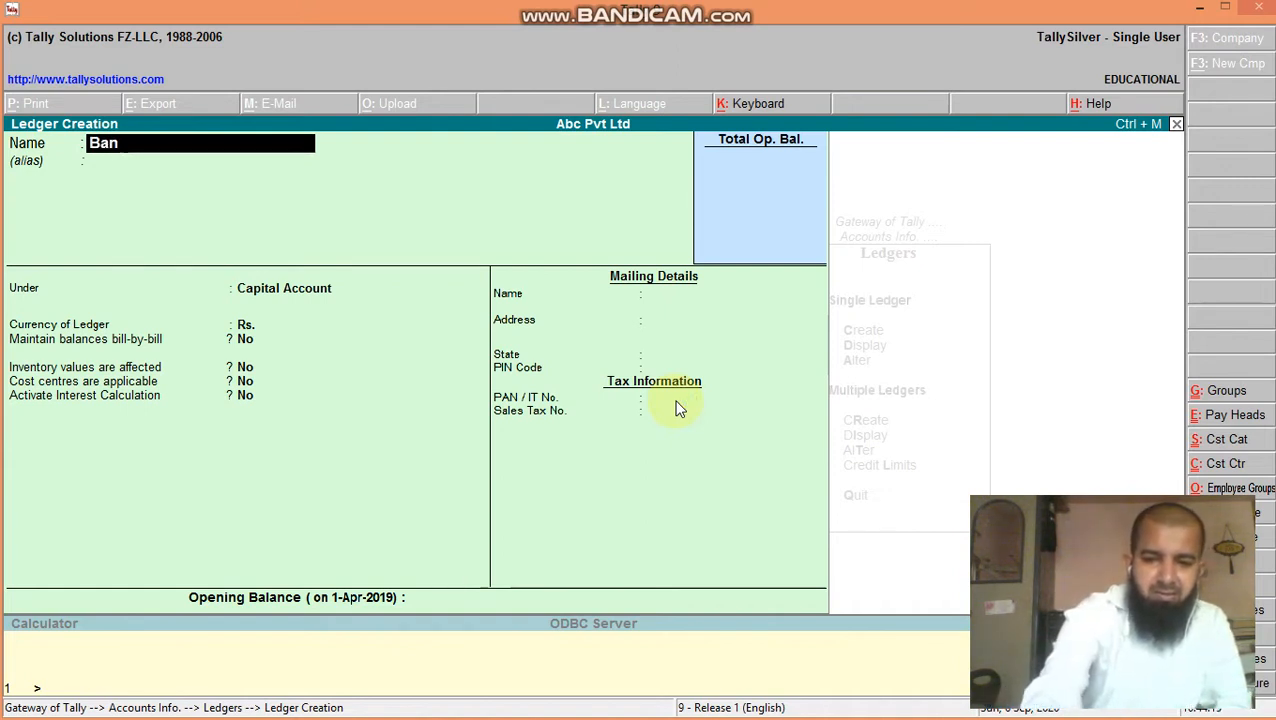
text(k A/c)
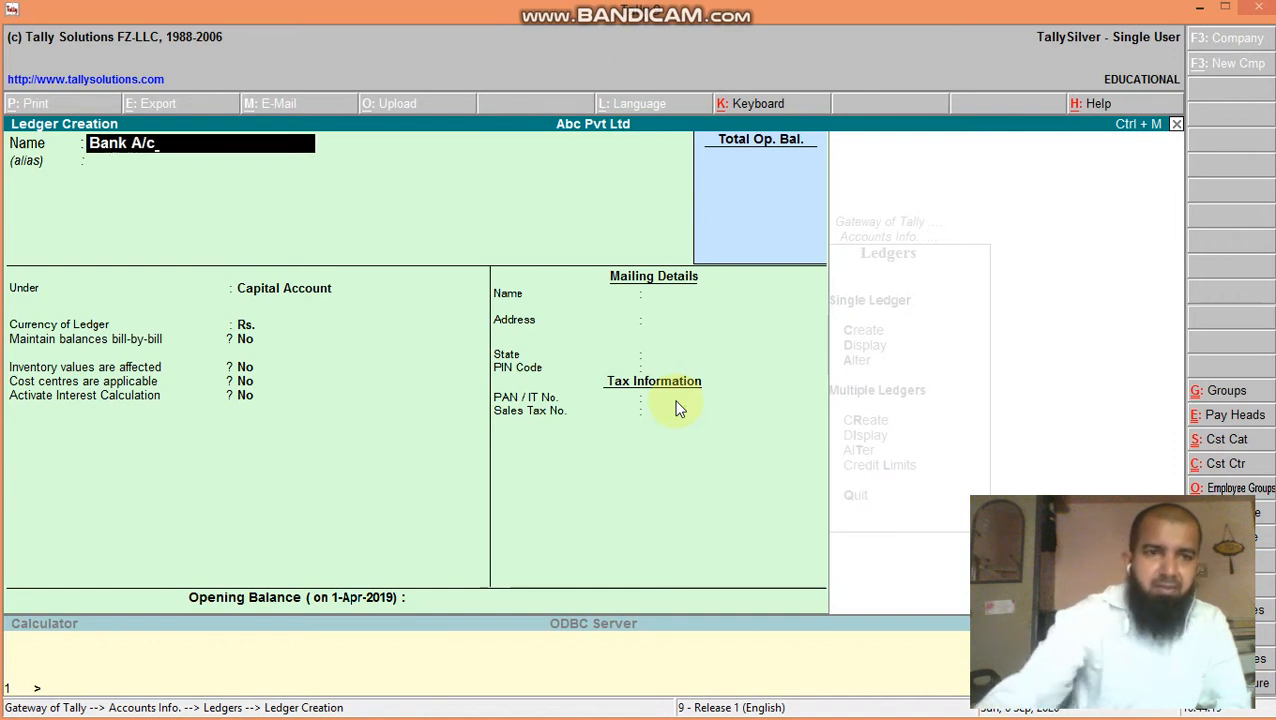
key(Return)
key(Return)
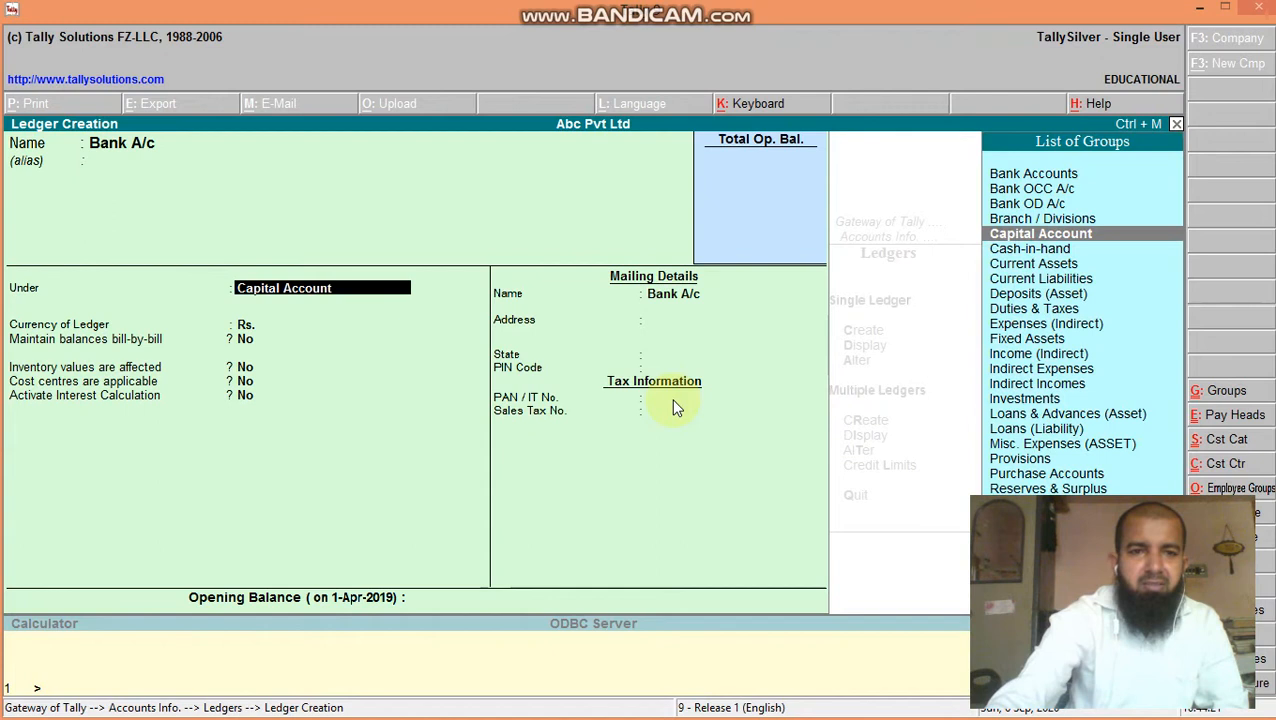
Step: Assign the Bank A/c ledger to the Bank Accounts group
key(Up)
key(Up)
key(Up)
key(Up)
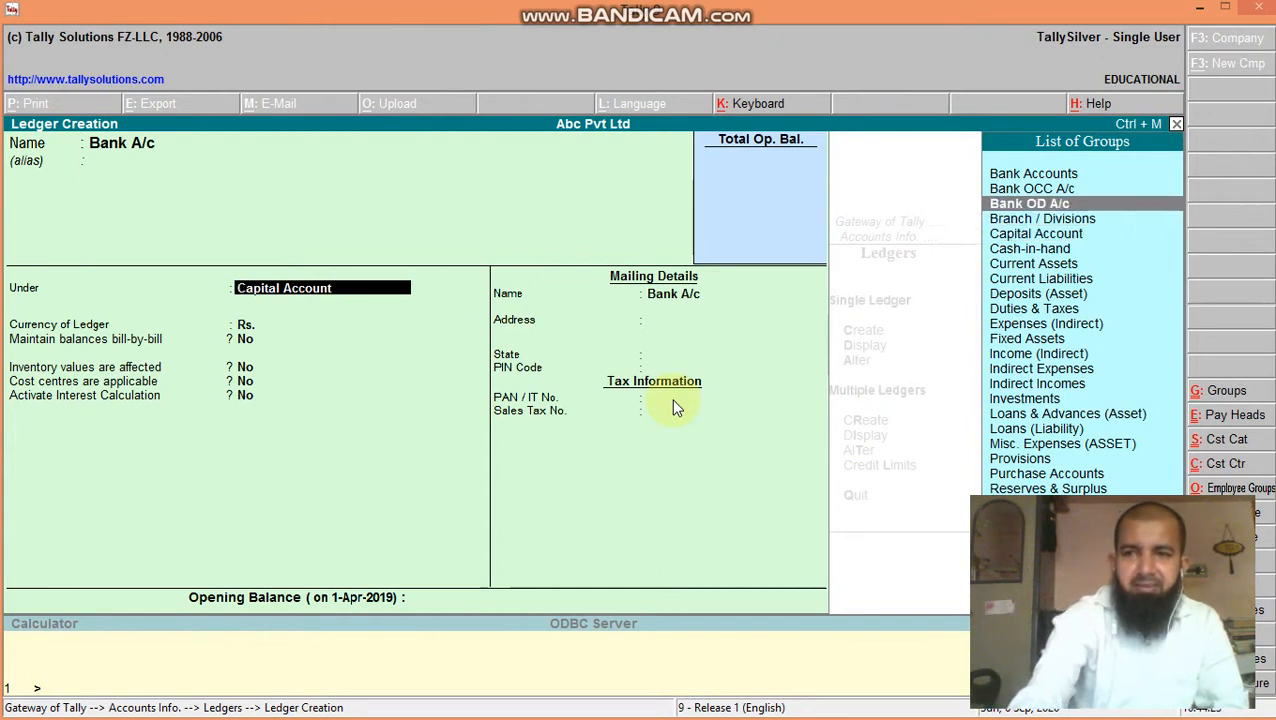
key(Return)
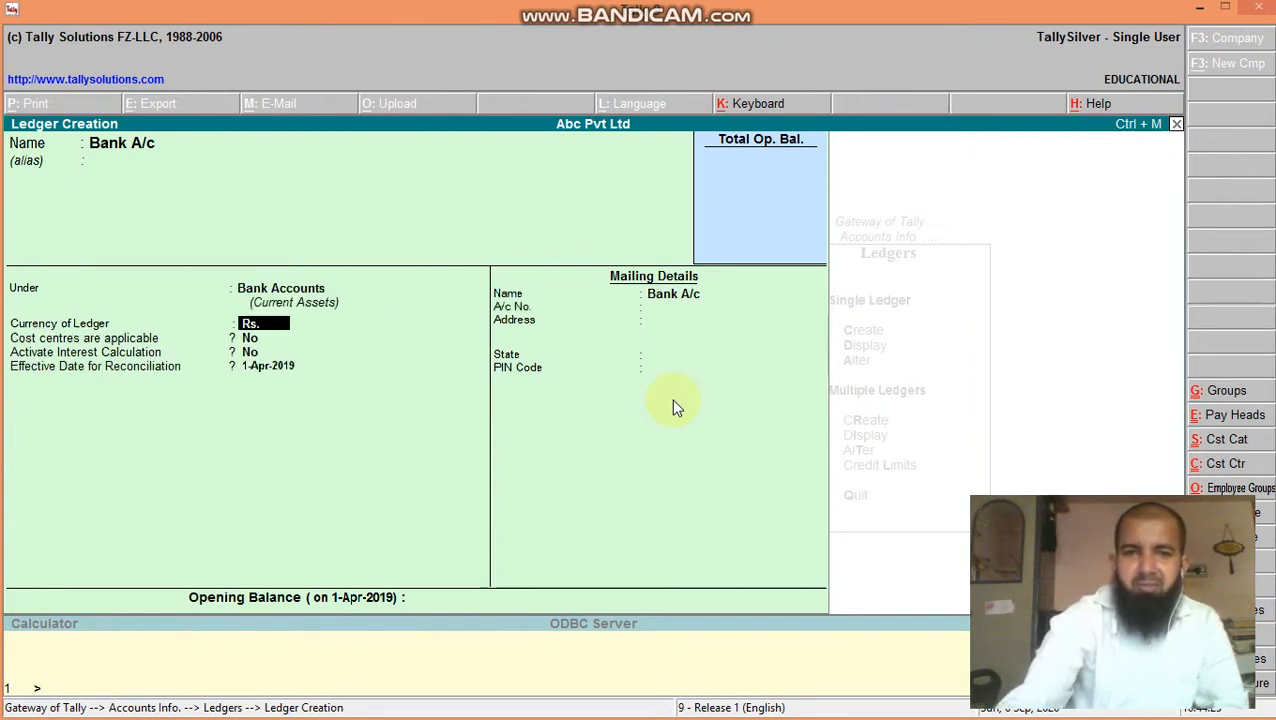
Step: Save the Bank A/c ledger with default settings, state Not Applicable, and blank account number, address and opening balance
key(Return)
key(Return)
key(Return)
key(Return)
key(Return)
key(Return)
key(Return)
key(Return)
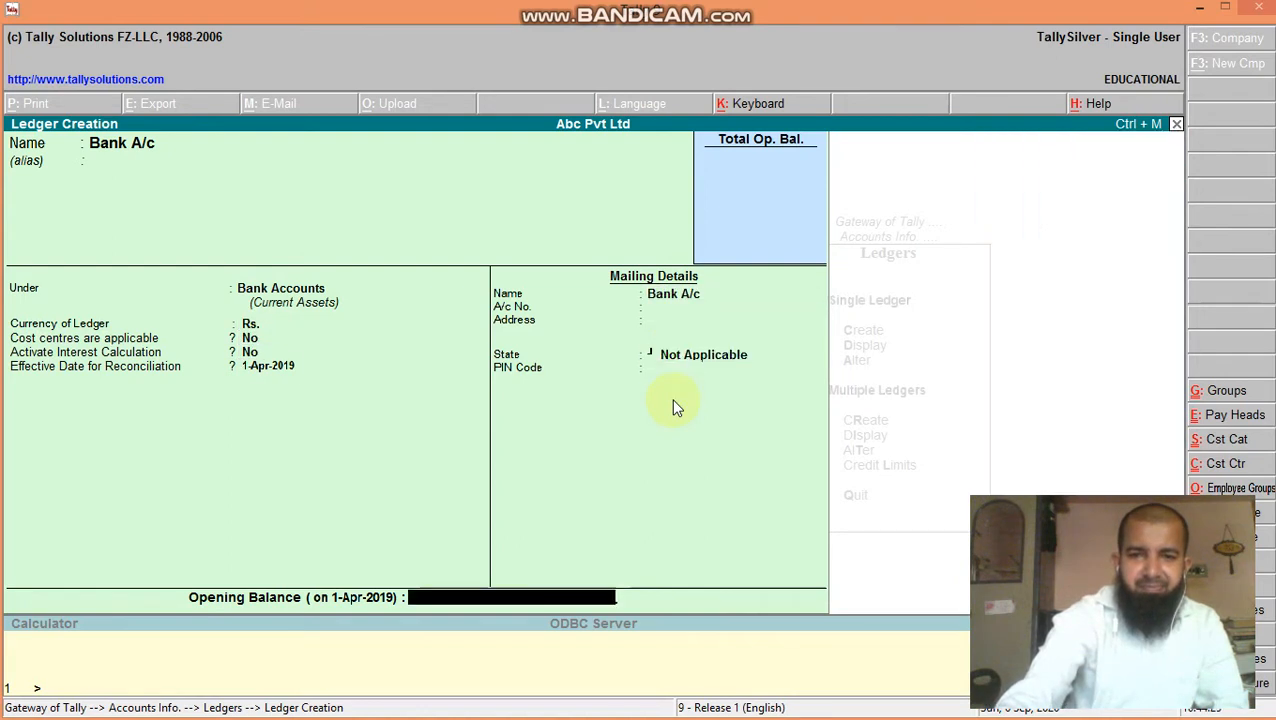
key(Return)
key(Return)
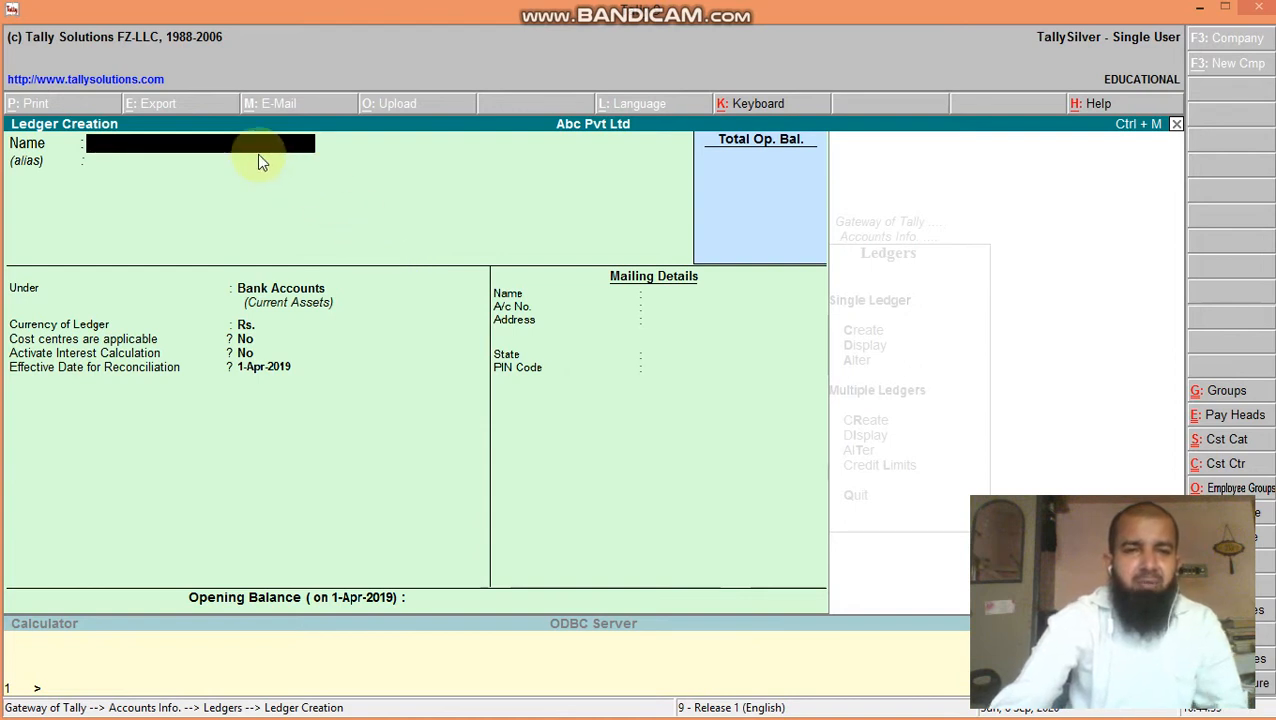
Step: Name the third ledger with the account holder's first name followed by "A/c" and leave the alias blank
text(Ma)
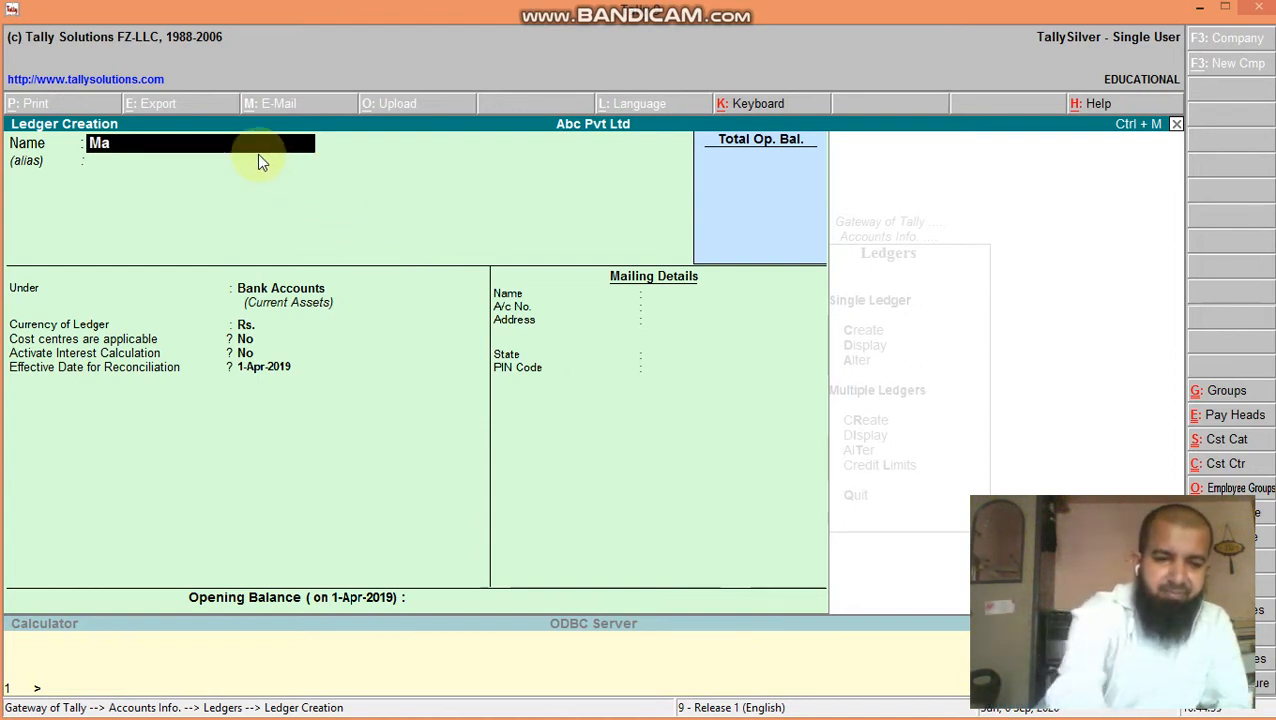
text(hes)
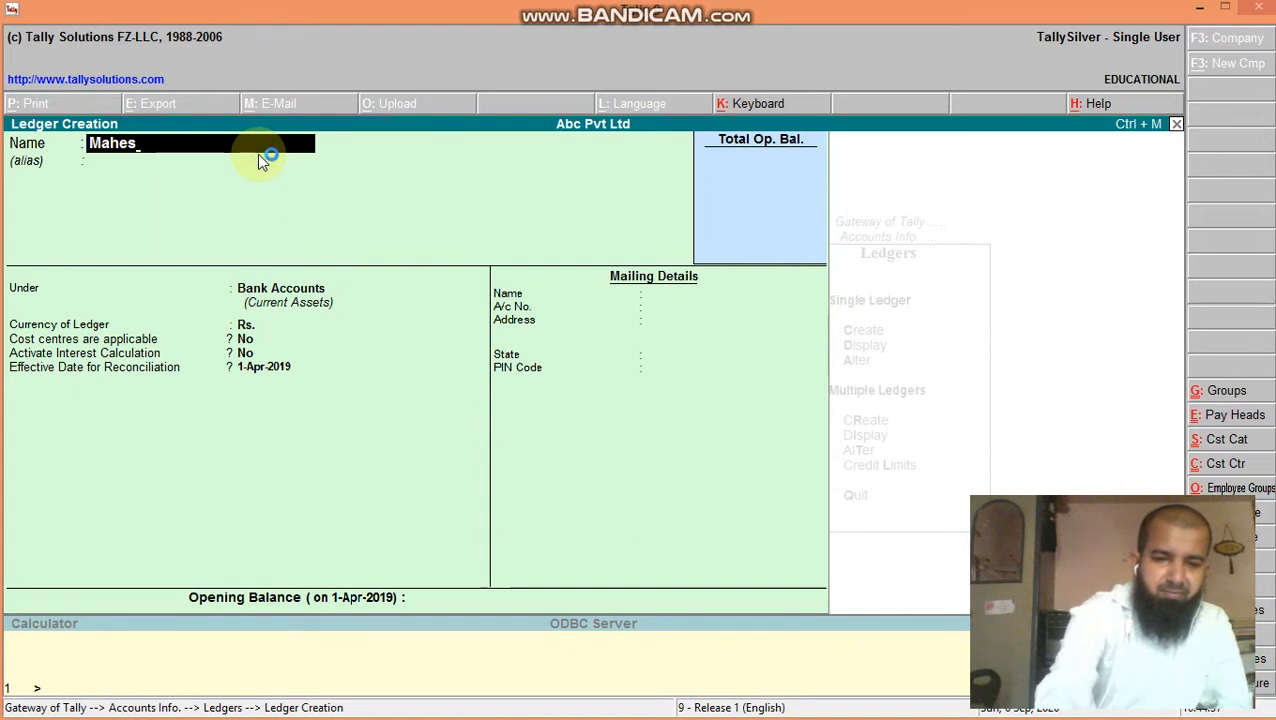
text(h a/c)
key(Return)
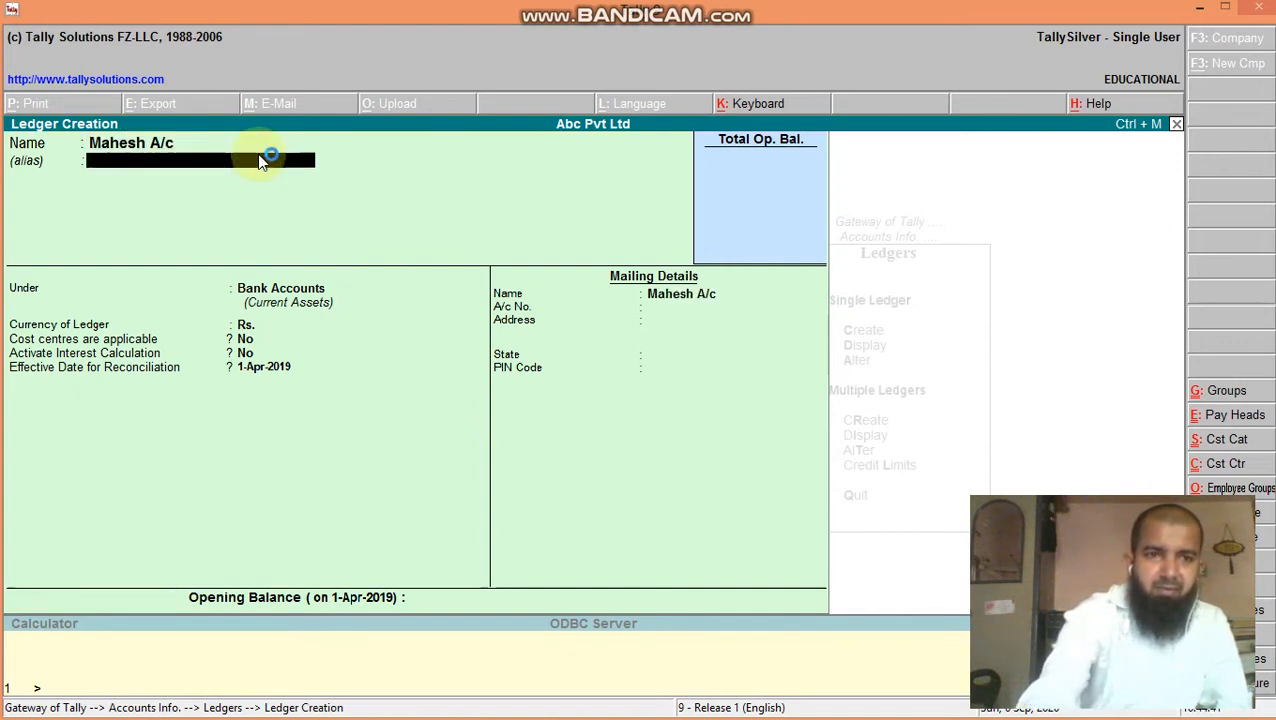
key(Return)
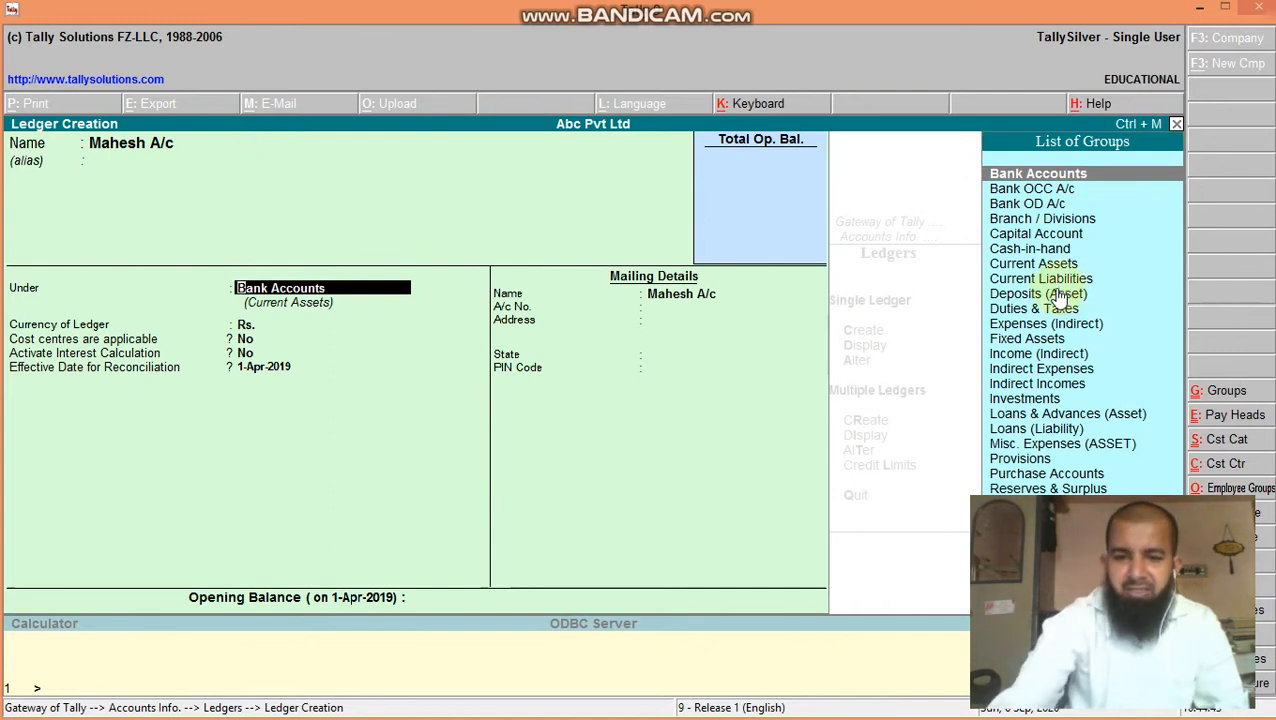
Step: Assign the third ledger to the Sundry Creditors group
text(S)
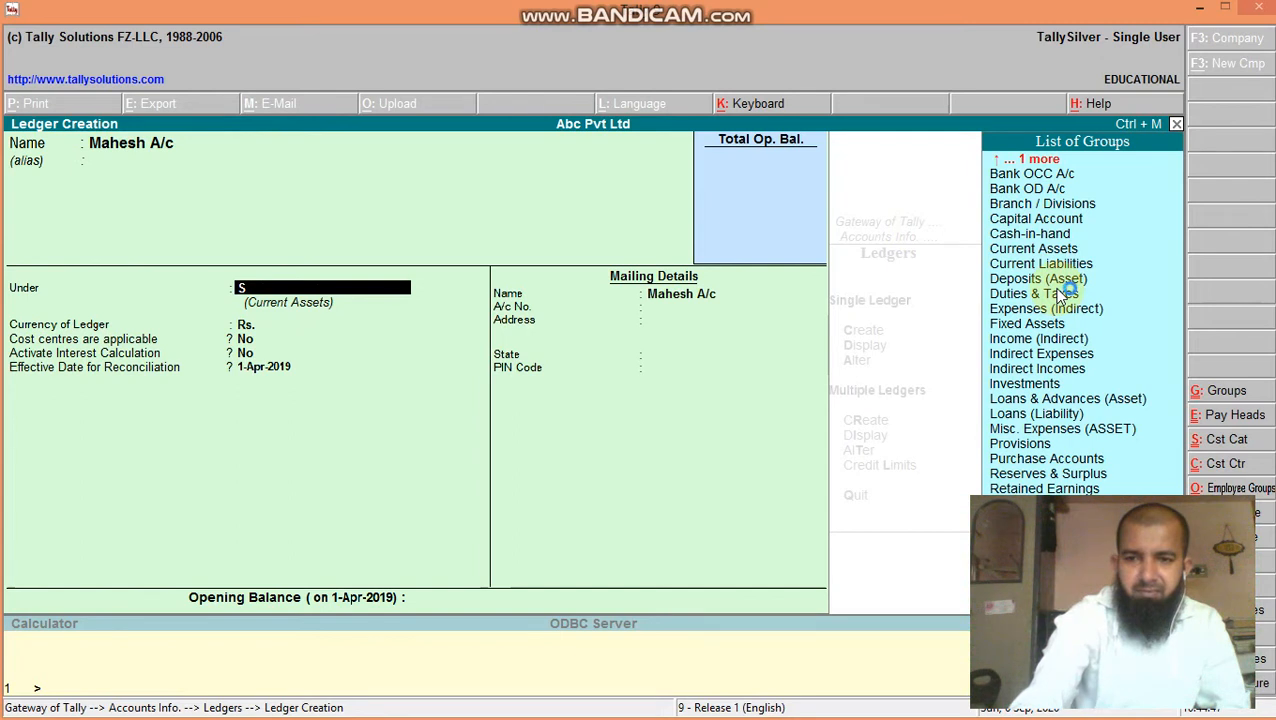
text(u)
key(Return)
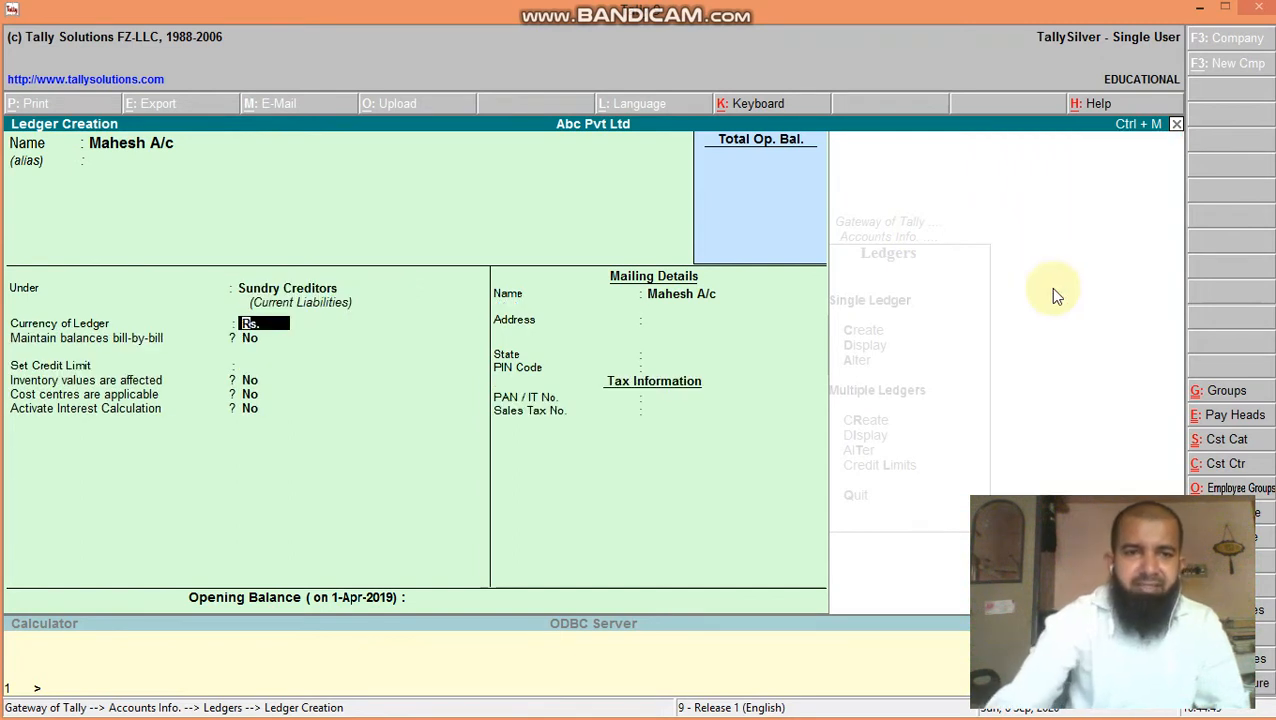
Step: Save the third ledger with default settings, state Not Applicable and blank address, tax and opening balance fields, and leave ledger creation
key(Return)
key(Return)
key(Return)
key(Return)
key(Return)
key(Return)
key(Return)
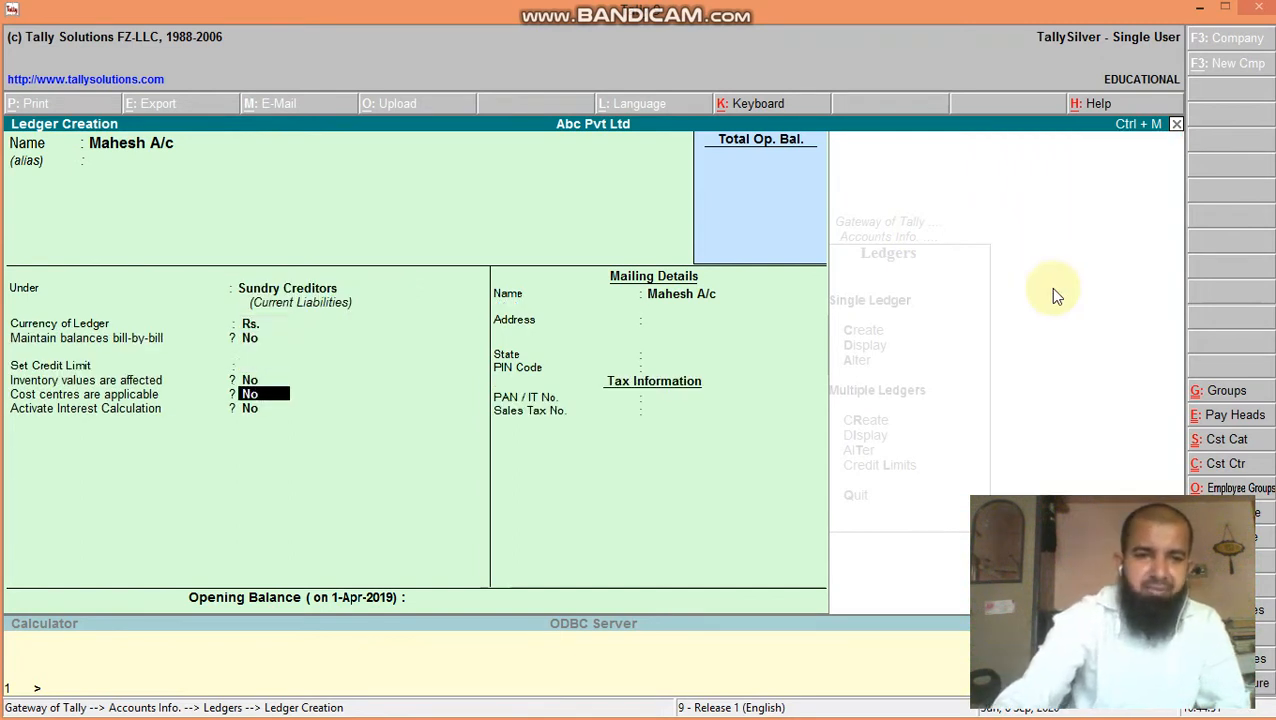
key(Return)
key(Return)
key(Return)
key(Return)
key(Return)
key(Return)
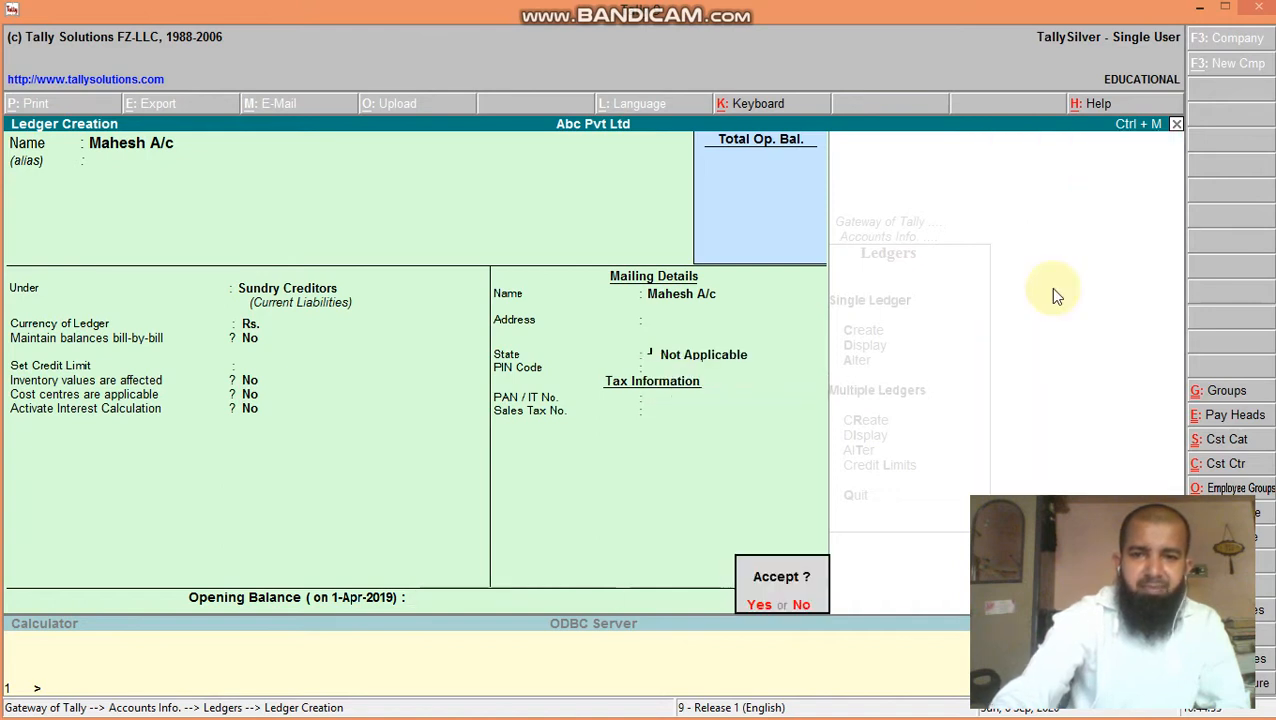
key(Return)
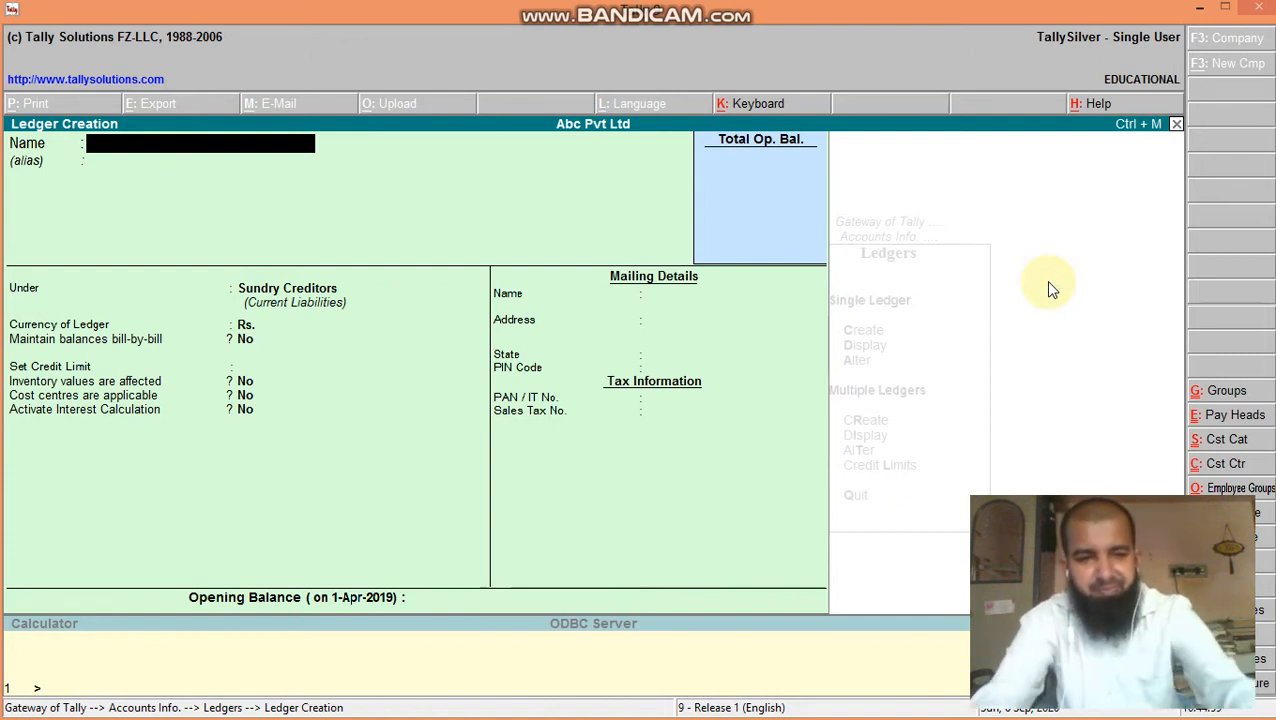
key(Escape)
key(Return)
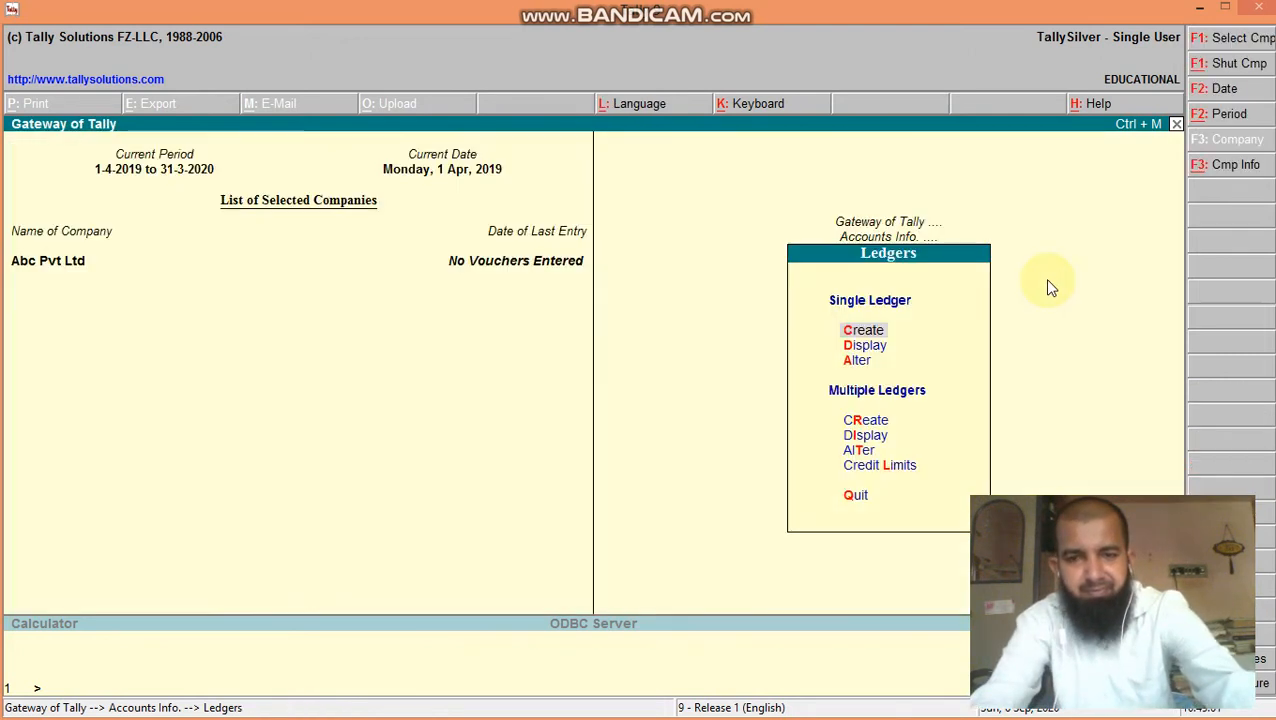
Step: Switch to the Tally notes in the document reader and examine the Creating a Single Ledger form and its field explanations
key(alt+Tab)
key(alt+Tab)
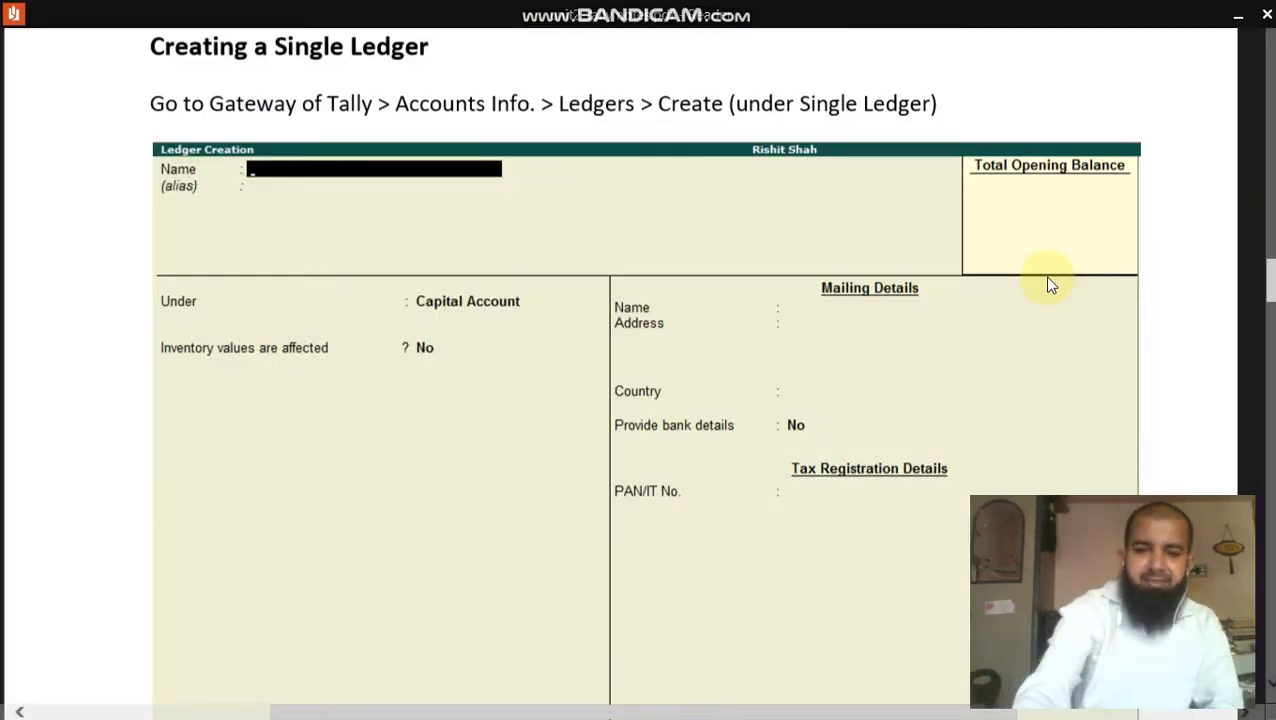
scroll(1049, 287, down, 1)
scroll(1049, 285, down, 8)
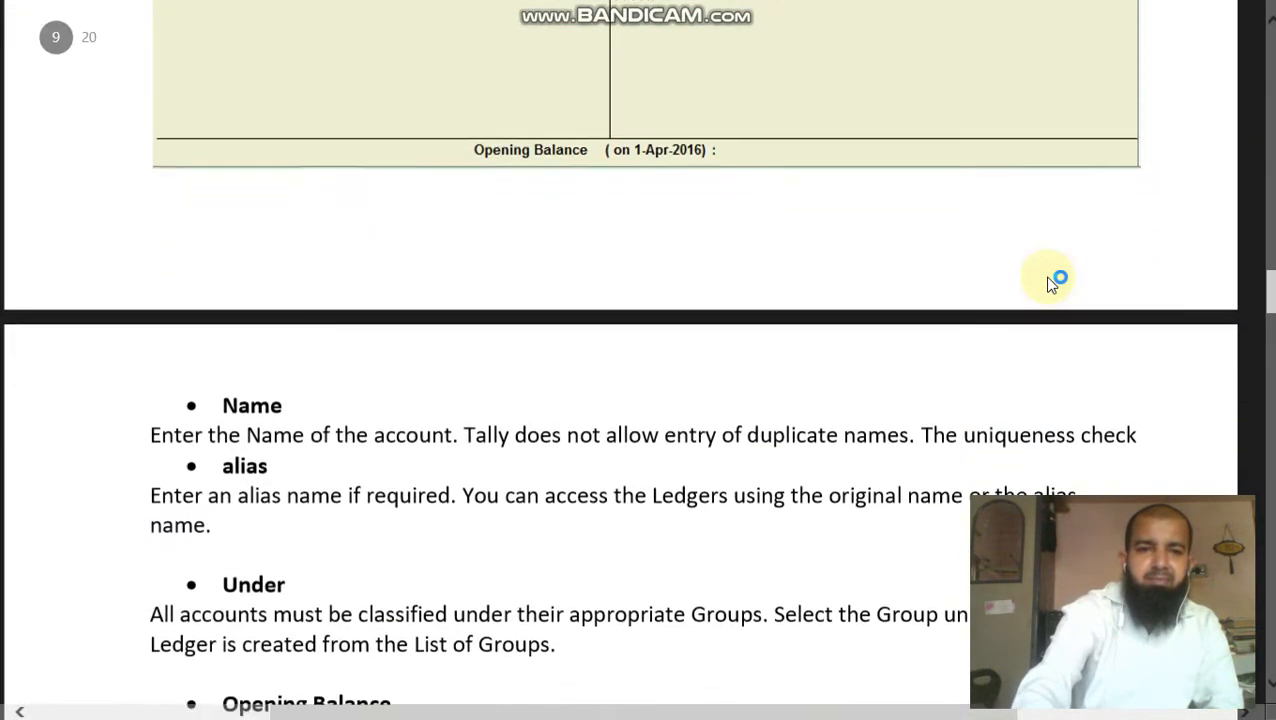
scroll(1049, 285, down, 1)
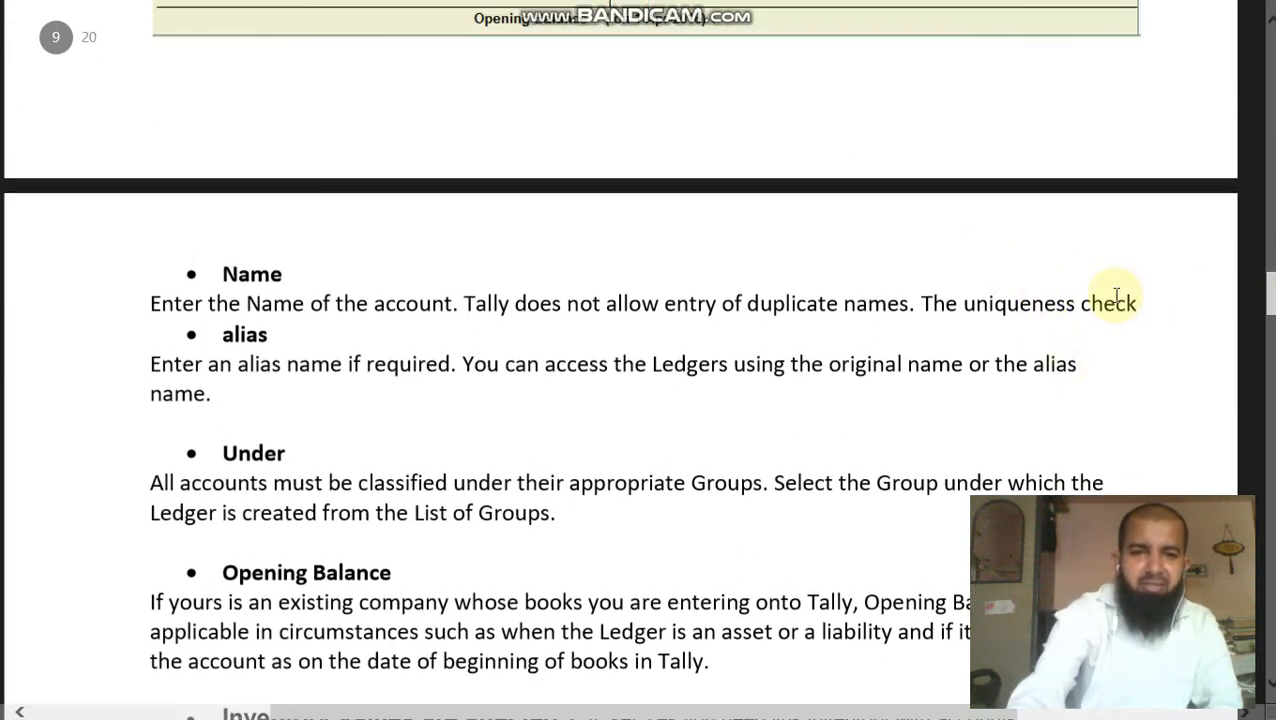
scroll(1116, 295, up, 5)
scroll(1116, 295, up, 3)
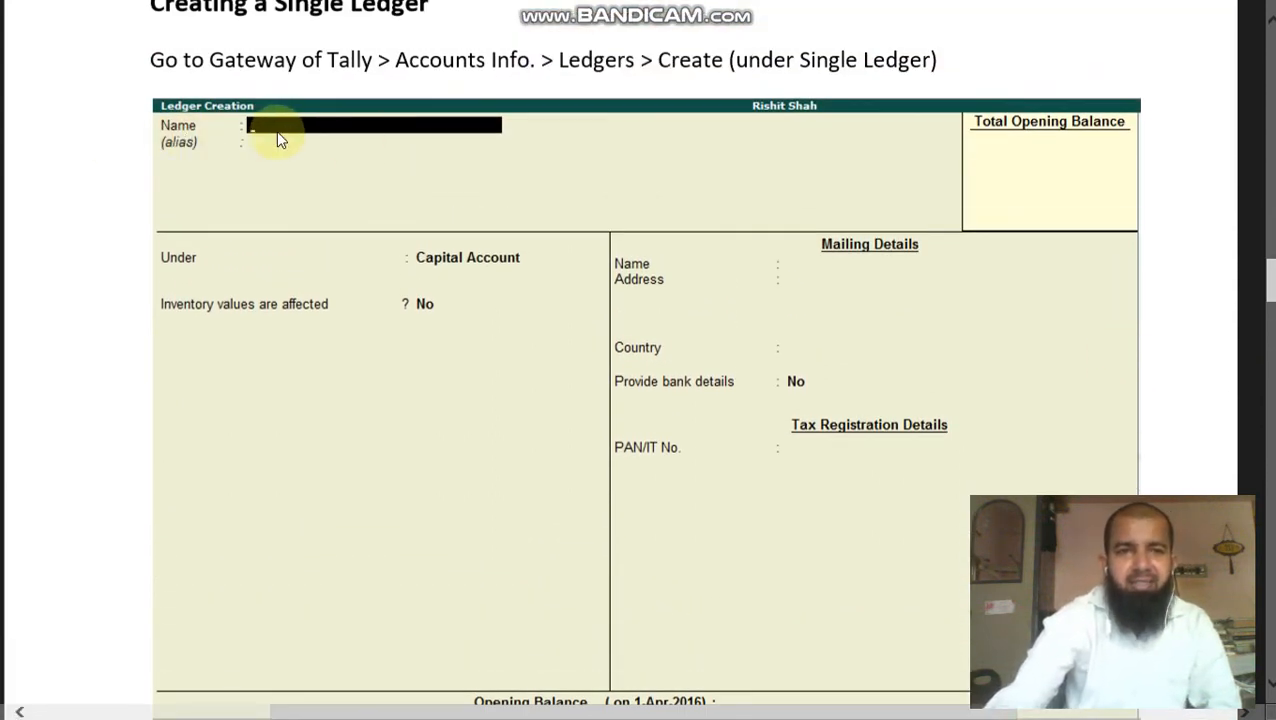
scroll(306, 134, down, 1)
scroll(306, 134, down, 8)
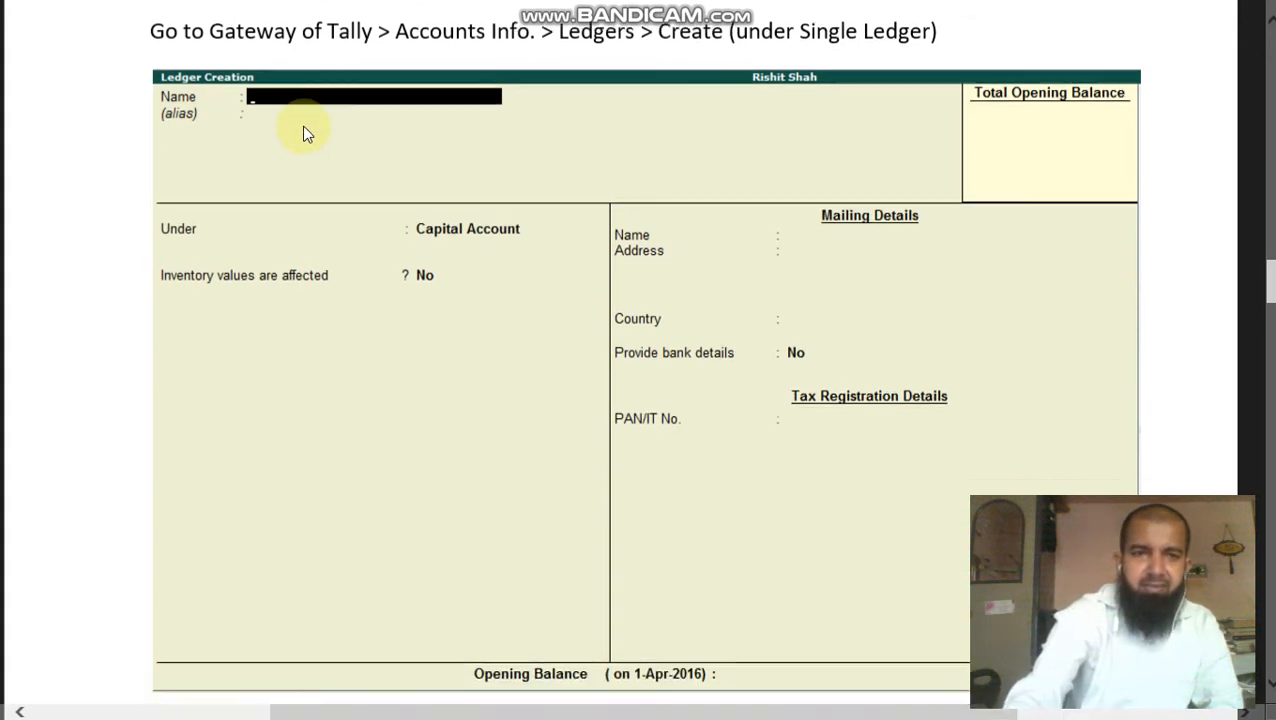
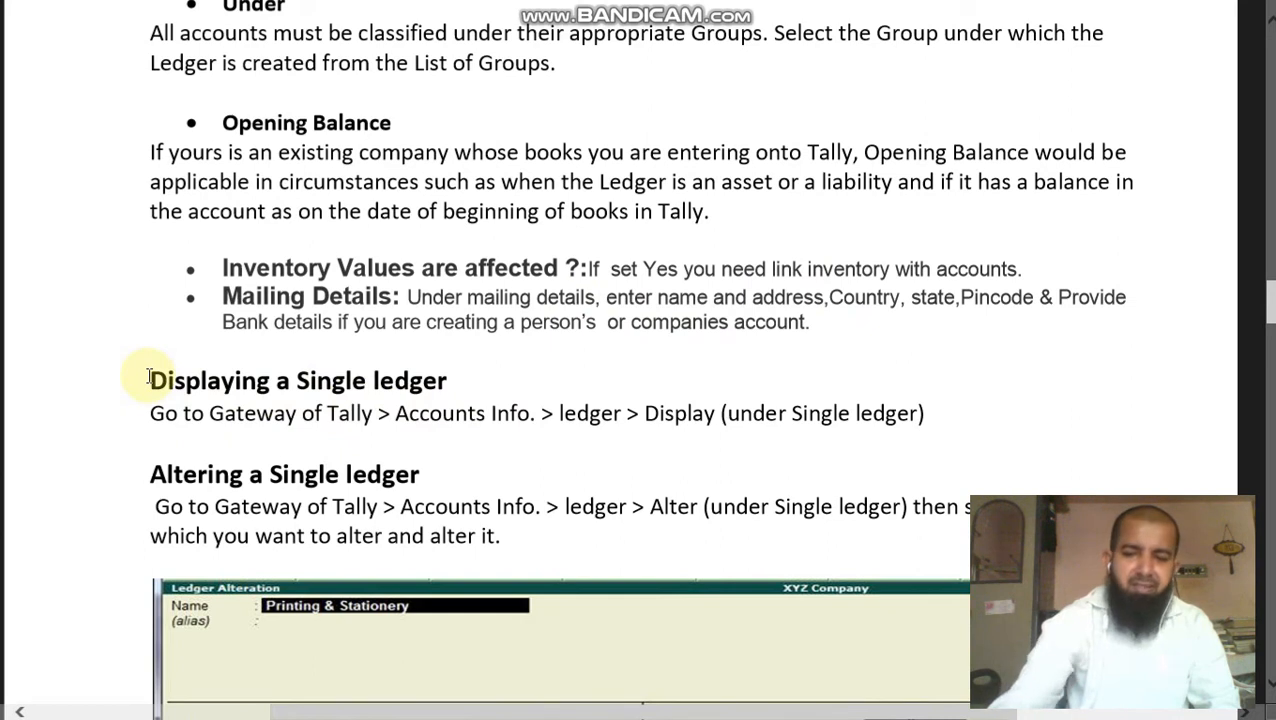
Step: Compare the sample ledger form with its field explanations and read on to the sections on displaying and altering a single ledger
scroll(148, 376, up, 1)
scroll(148, 376, up, 9)
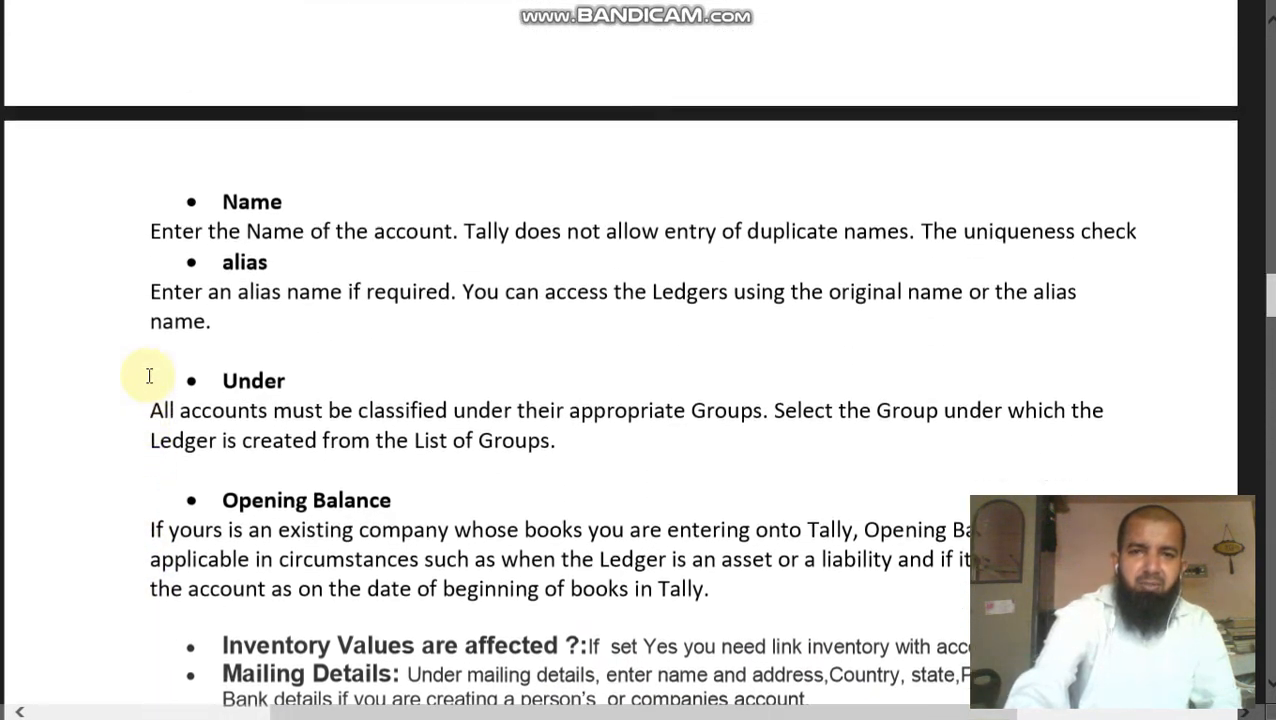
scroll(148, 376, up, 3)
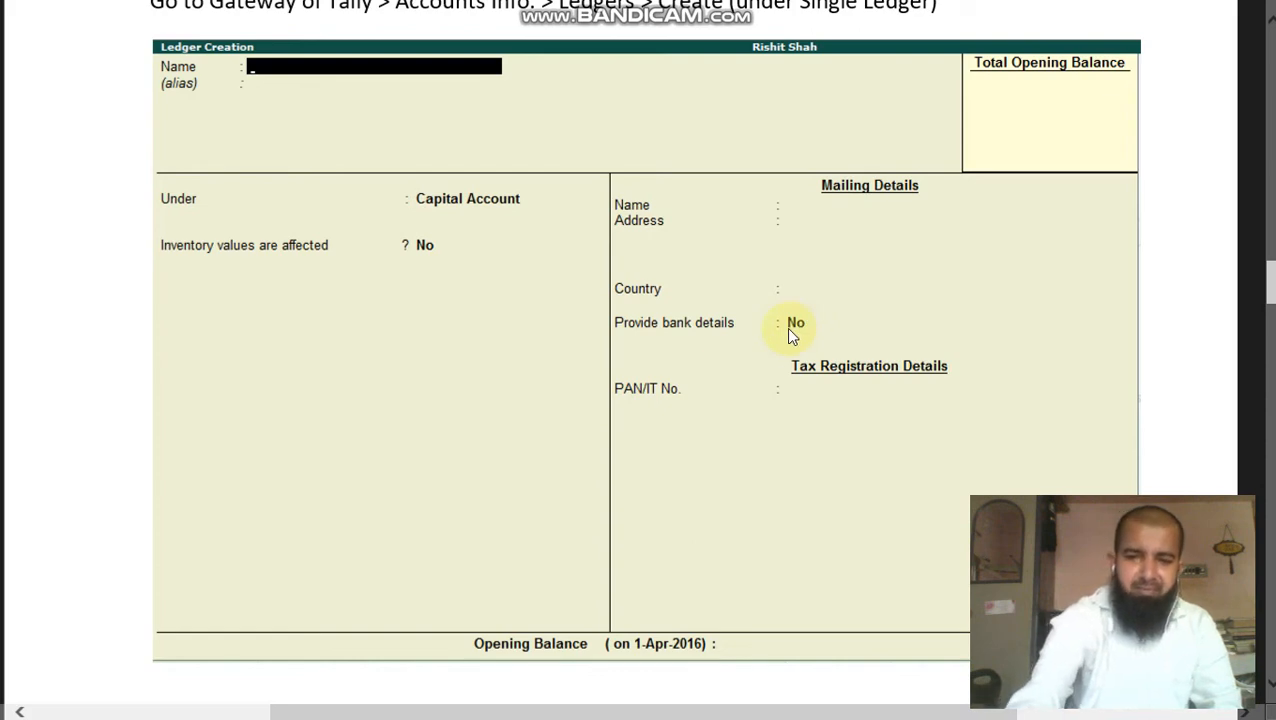
scroll(789, 334, down, 3)
scroll(789, 334, down, 10)
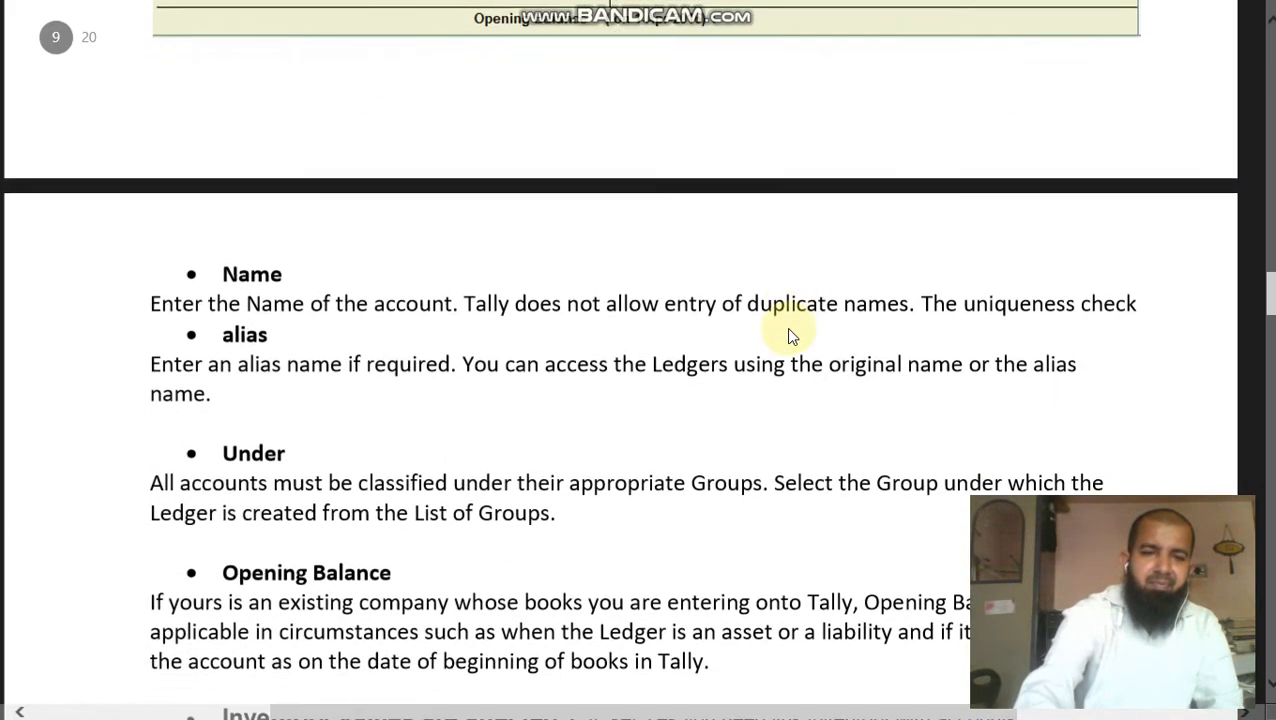
scroll(788, 334, down, 7)
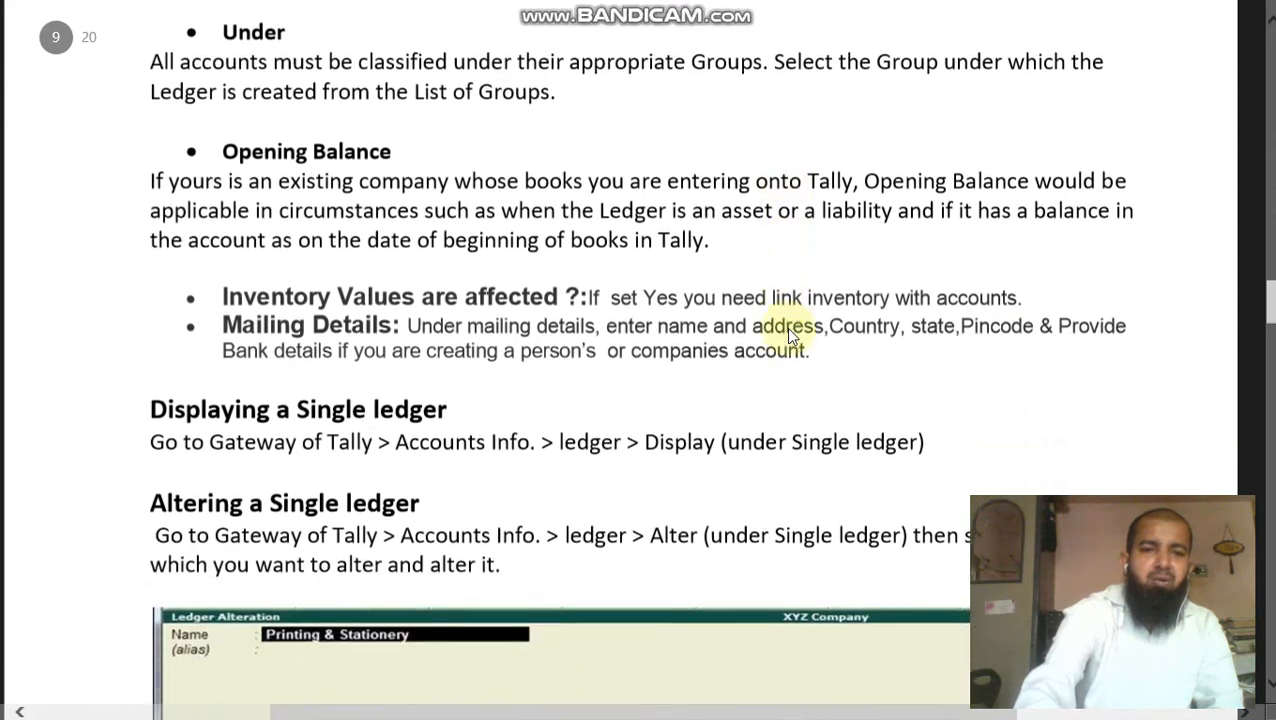
scroll(788, 334, down, 1)
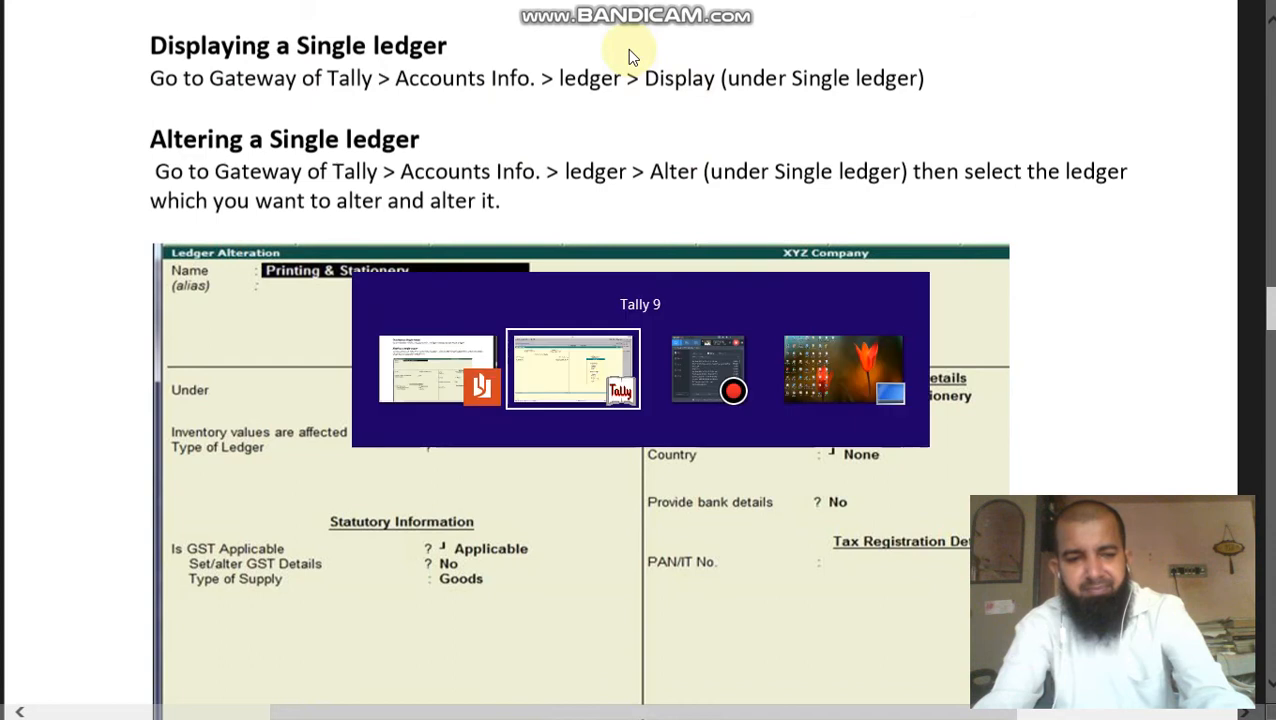
Step: Switch to Tally to view the list of single ledgers, and check the altering instructions in the notes before returning
key(alt+Tab)
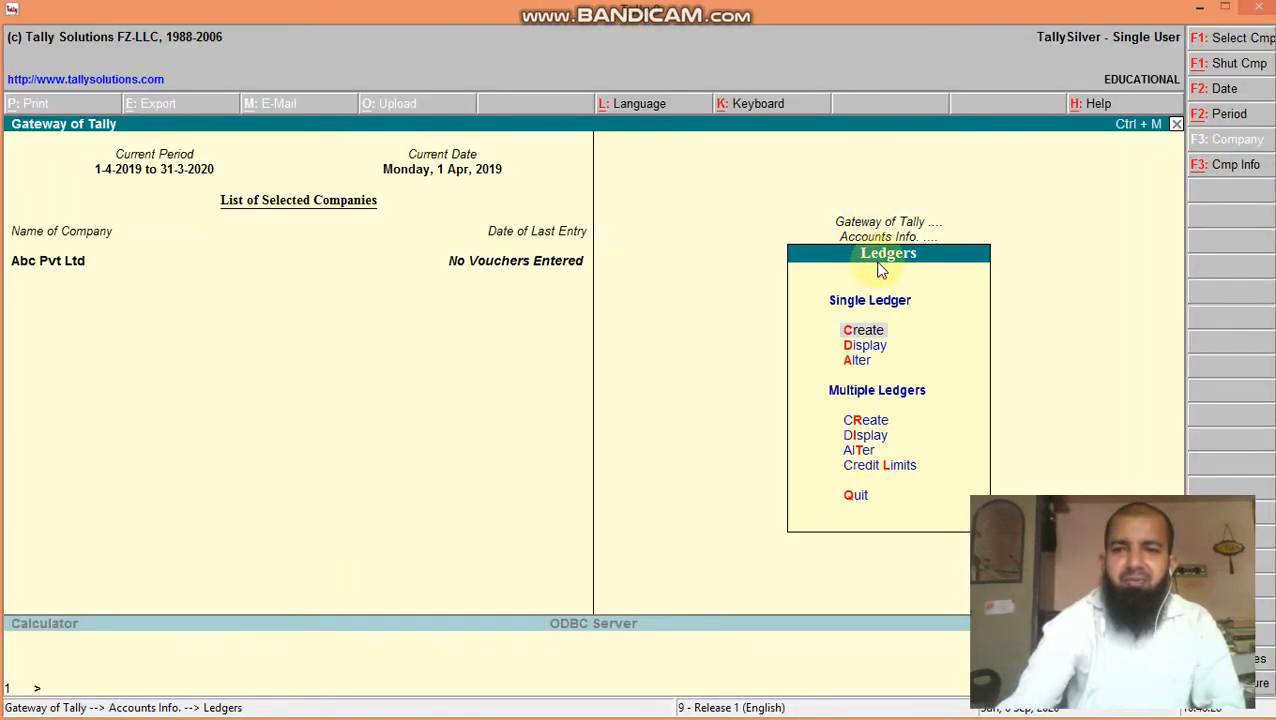
click(856, 347)
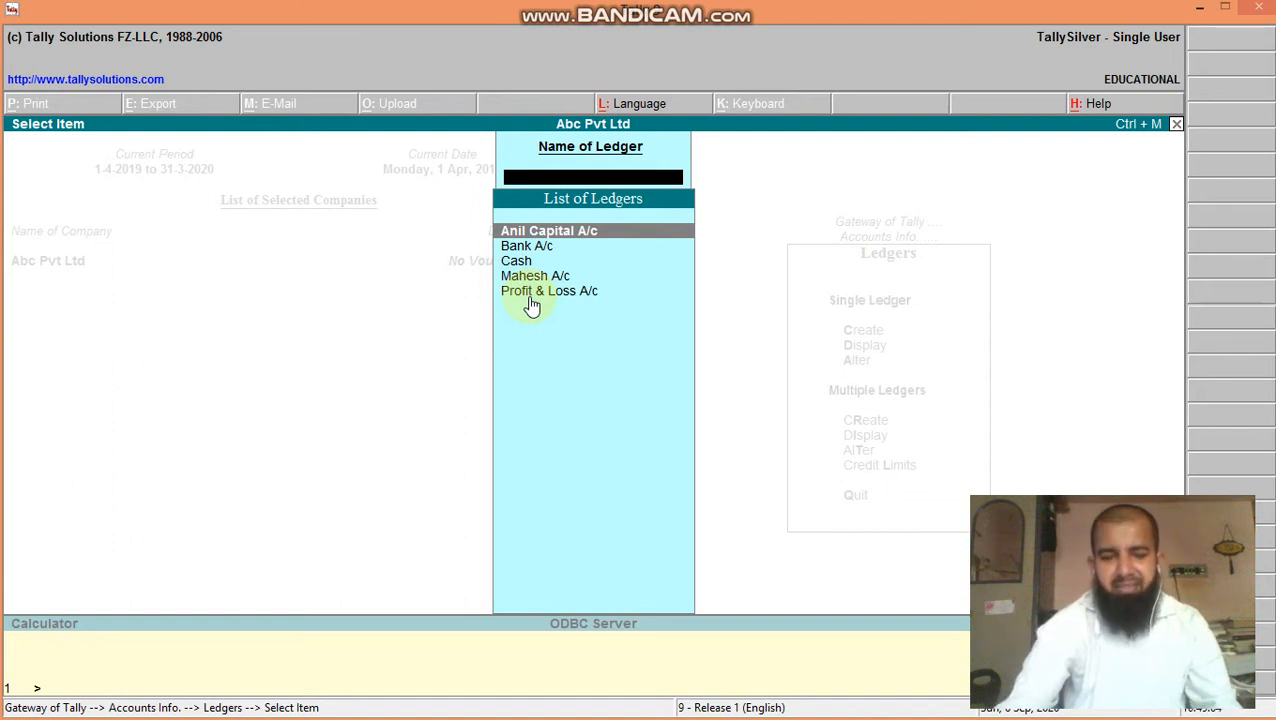
key(Escape)
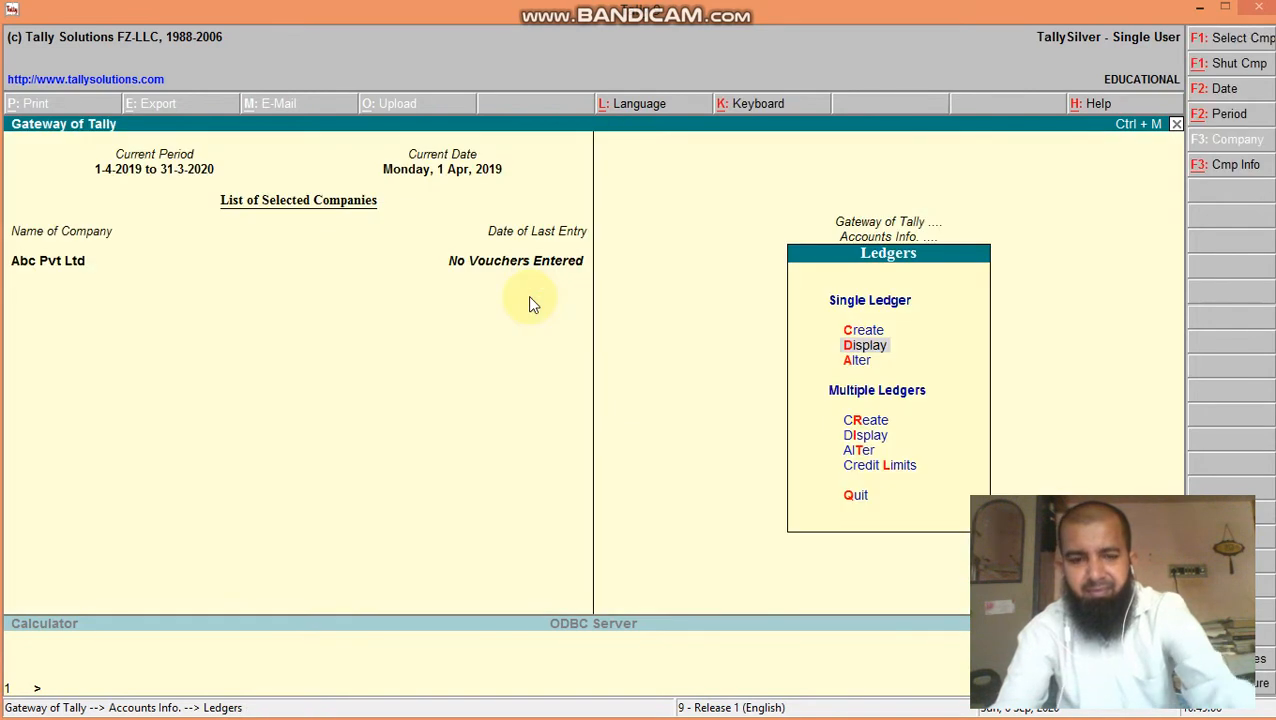
key(alt+Tab)
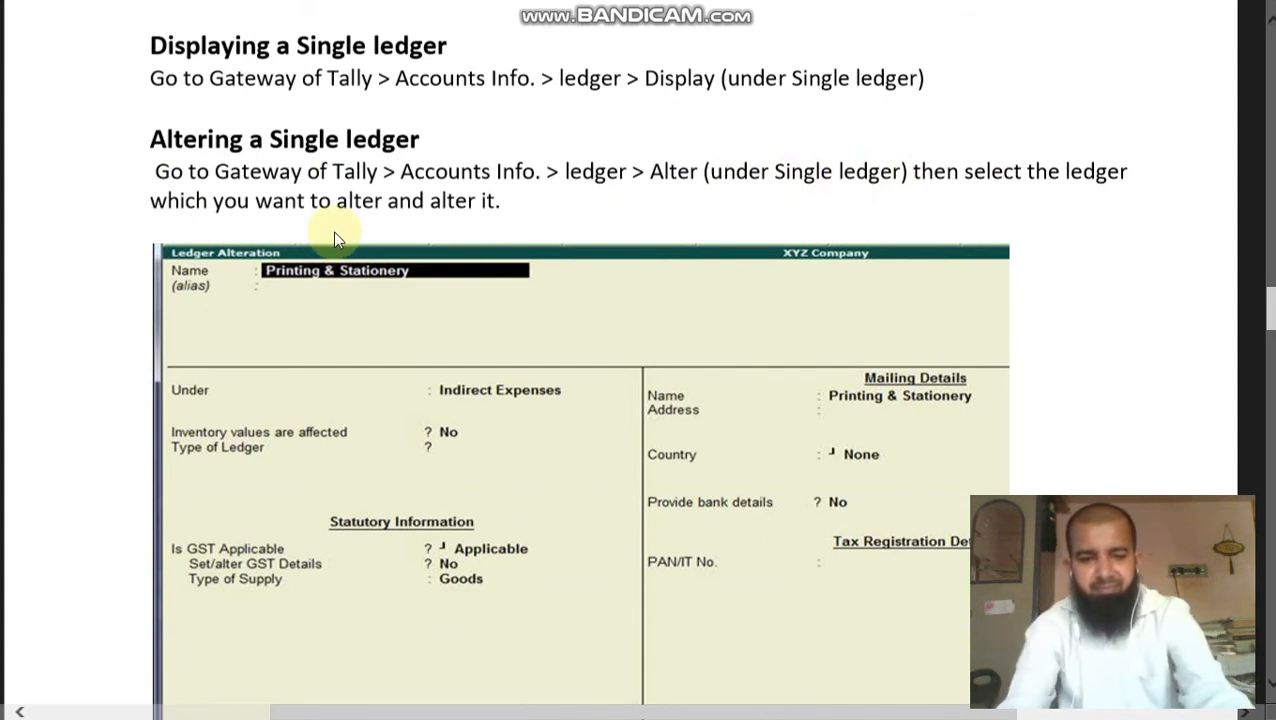
key(alt+Tab)
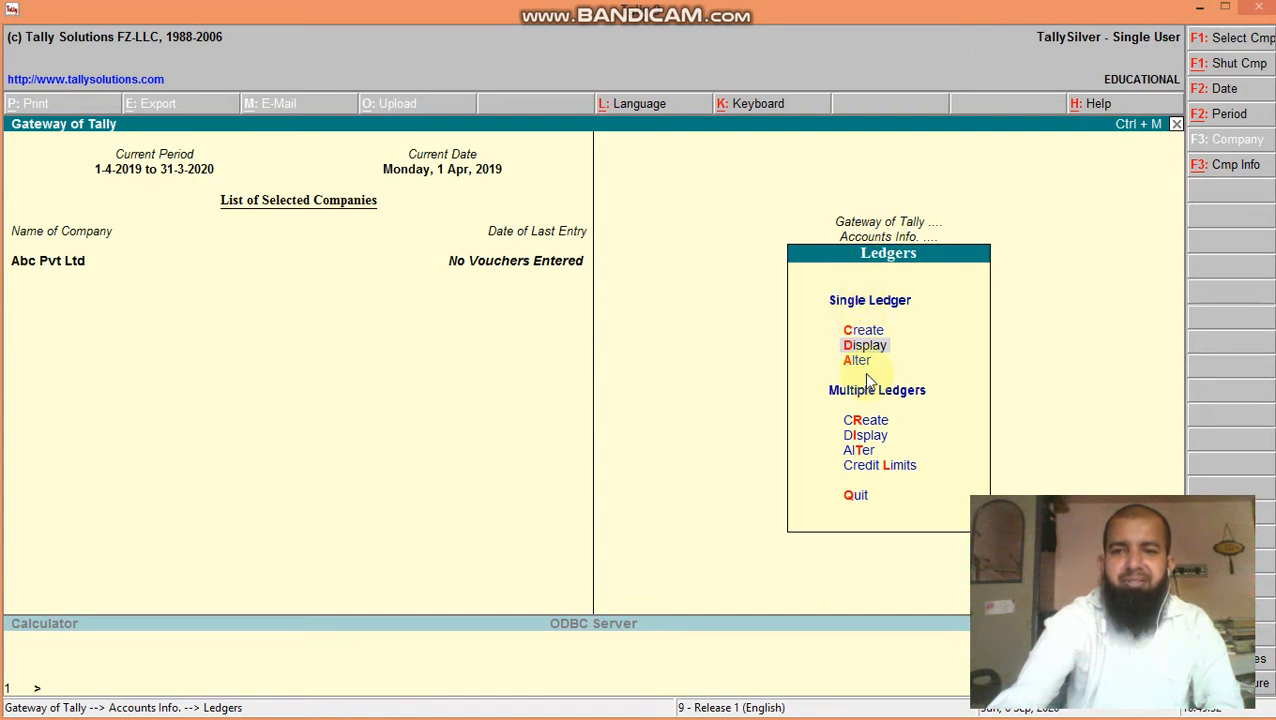
Step: Open the Sundry Creditors party's ledger for alteration and rename it with a different party's surname followed by "A/c", leaving the alias blank
click(857, 362)
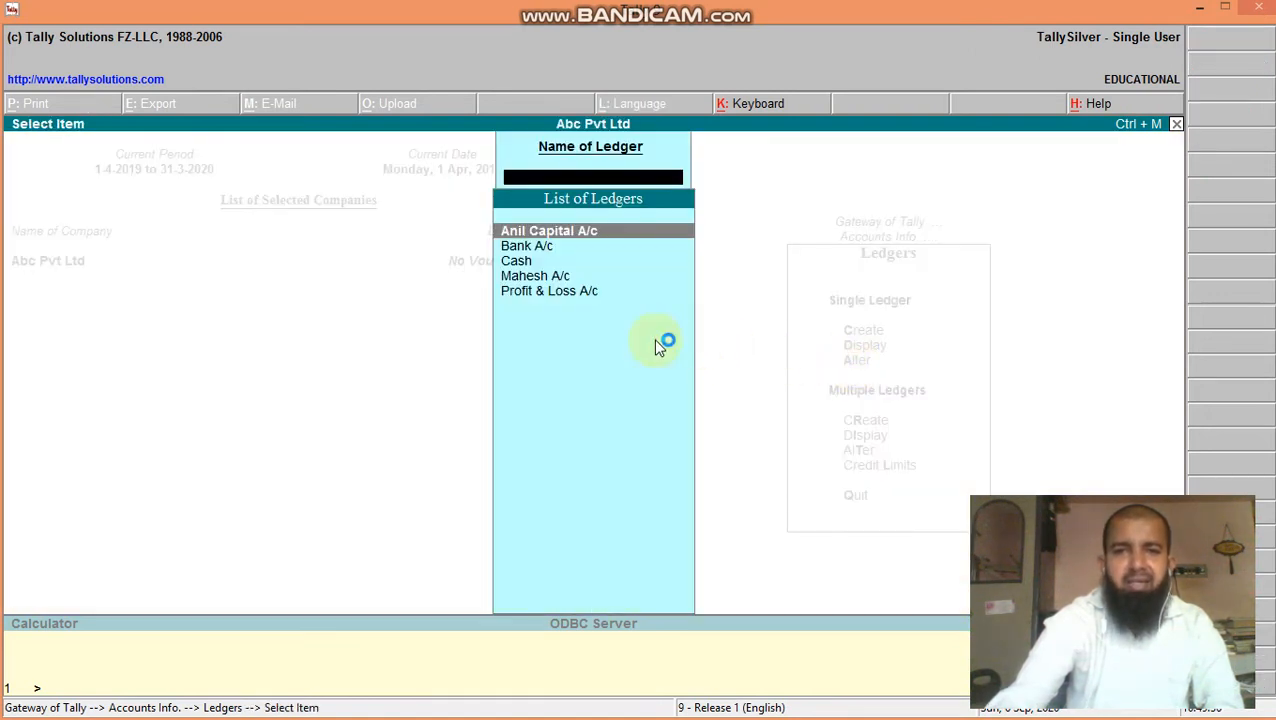
click(557, 277)
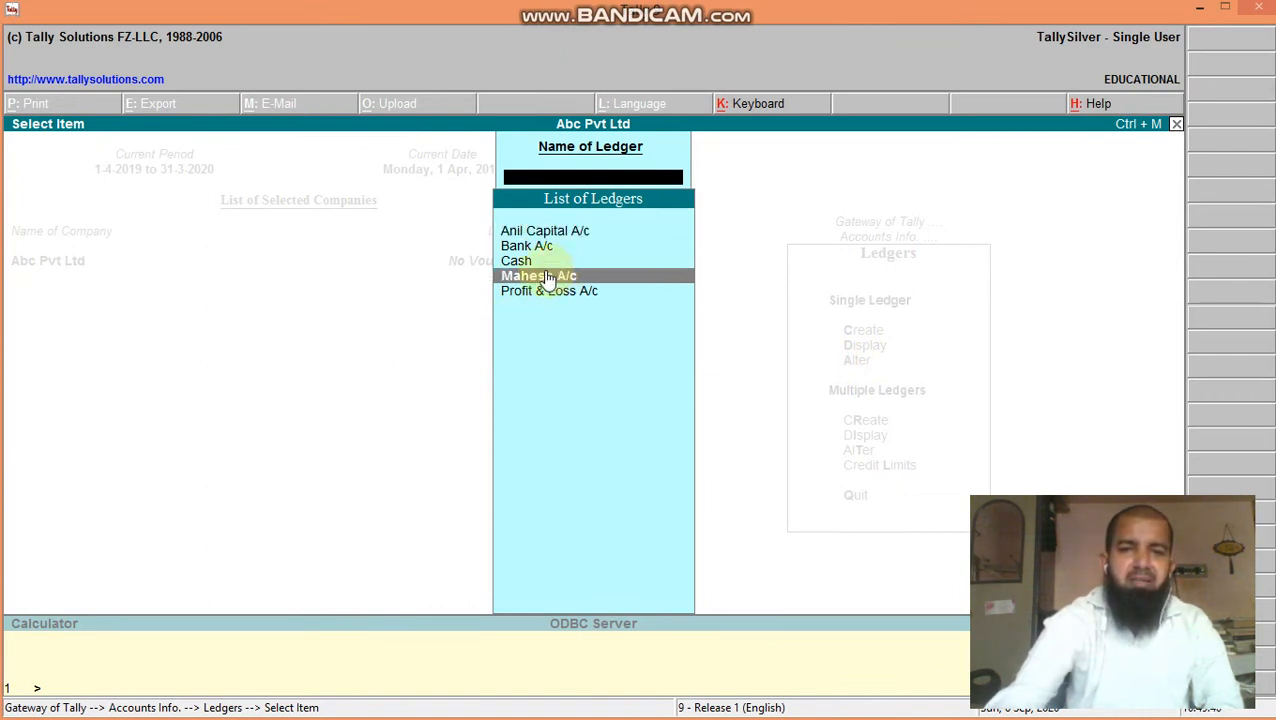
click(548, 277)
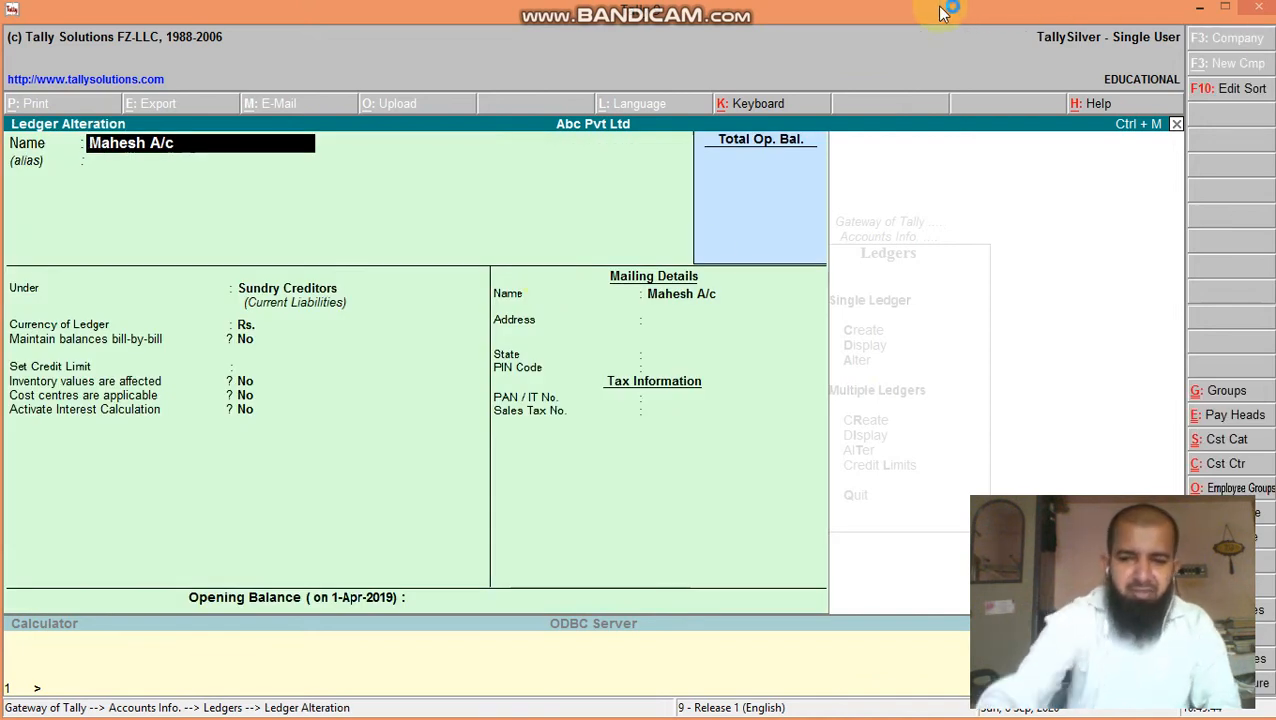
key(Delete)
key(Delete)
key(Delete)
key(Delete)
key(Delete)
key(Delete)
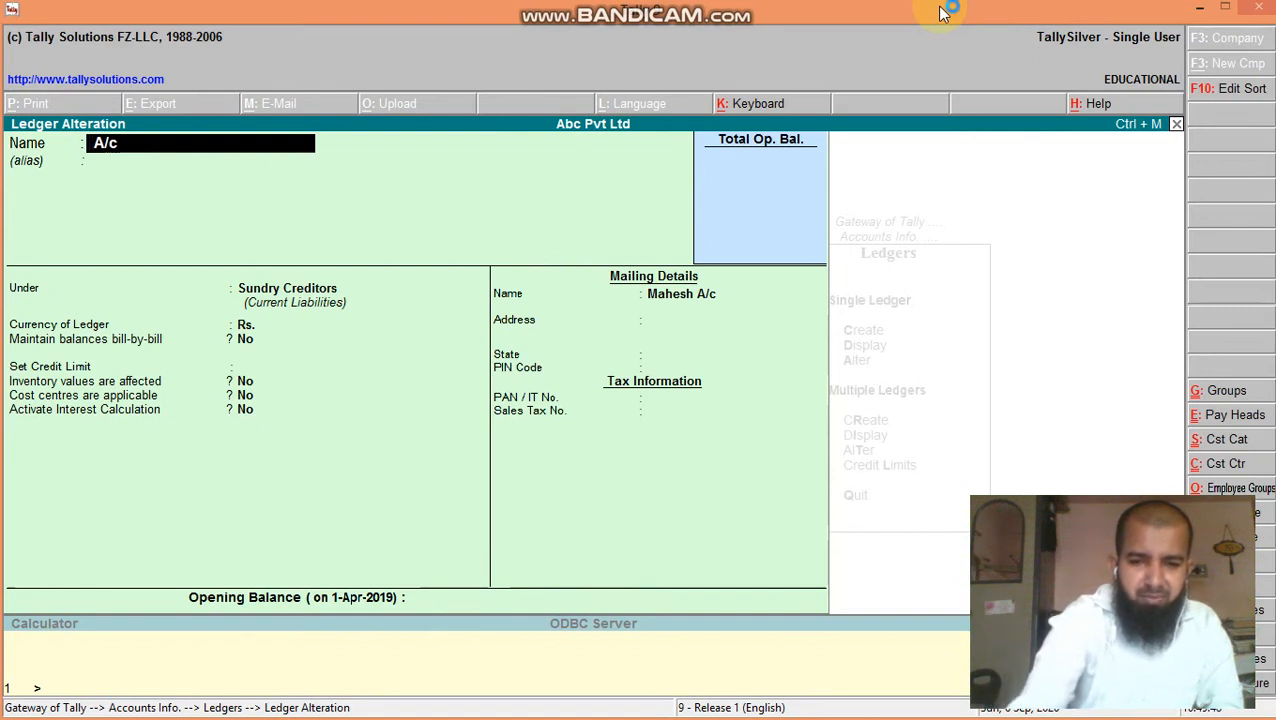
text(Bhat)
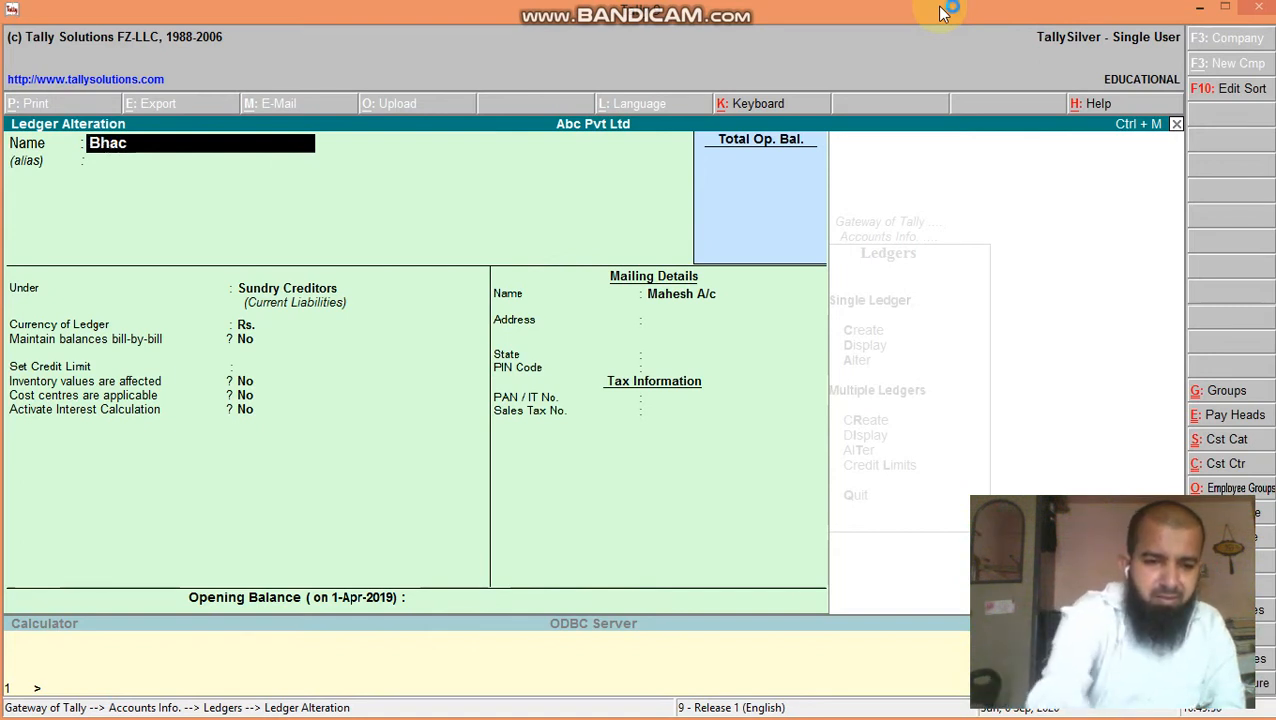
text( a/c)
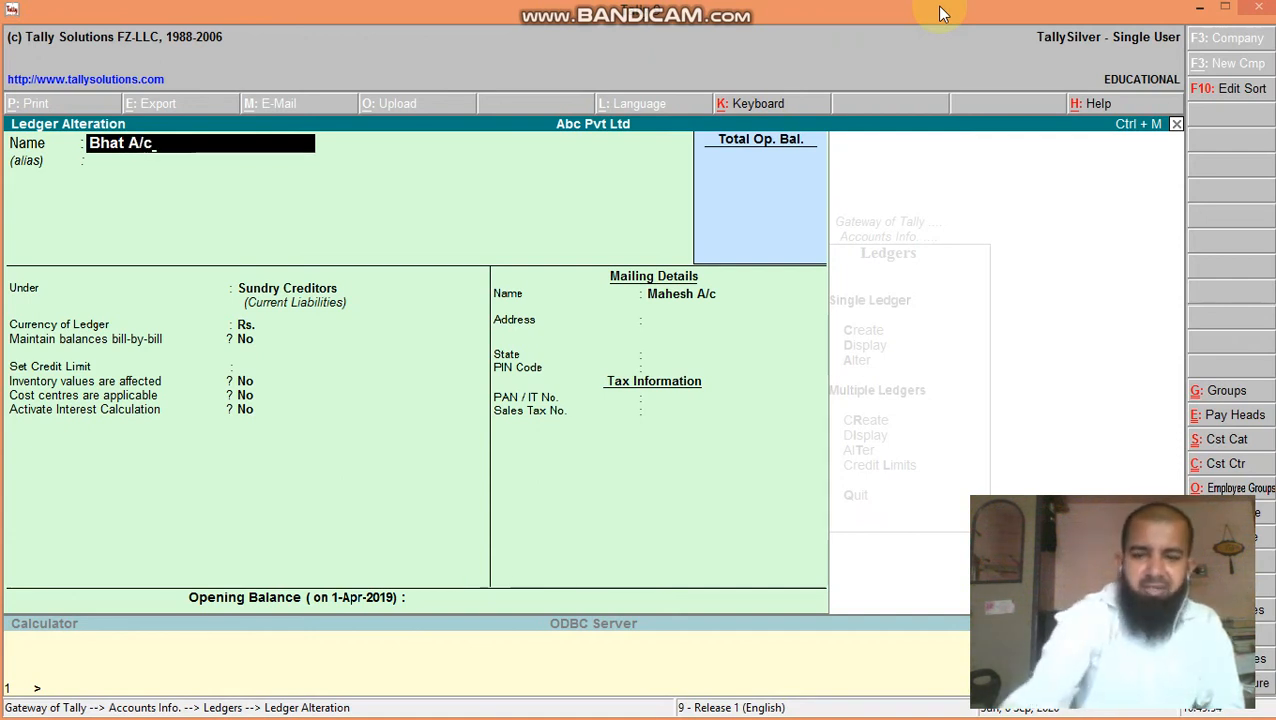
key(Return)
key(Return)
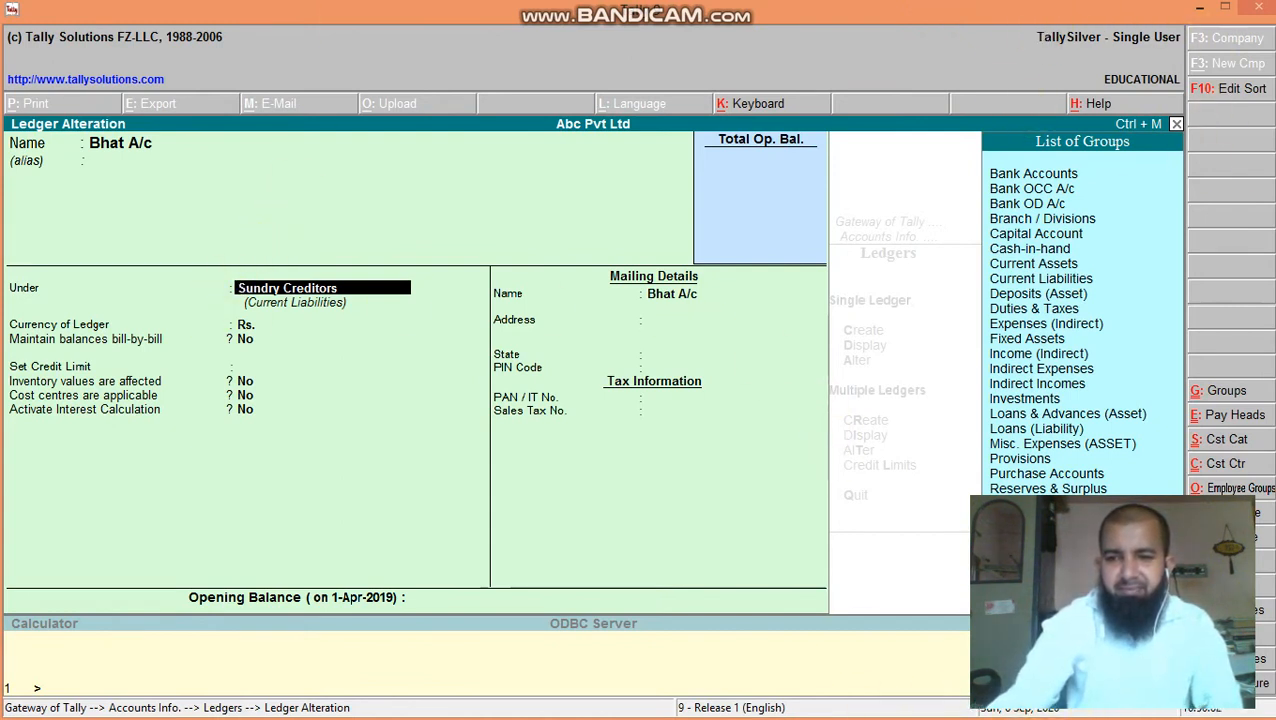
Step: Change the renamed ledger's group to Sundry Debtors and save it with default settings, state Not Applicable and blank tax details
key(Down)
key(Return)
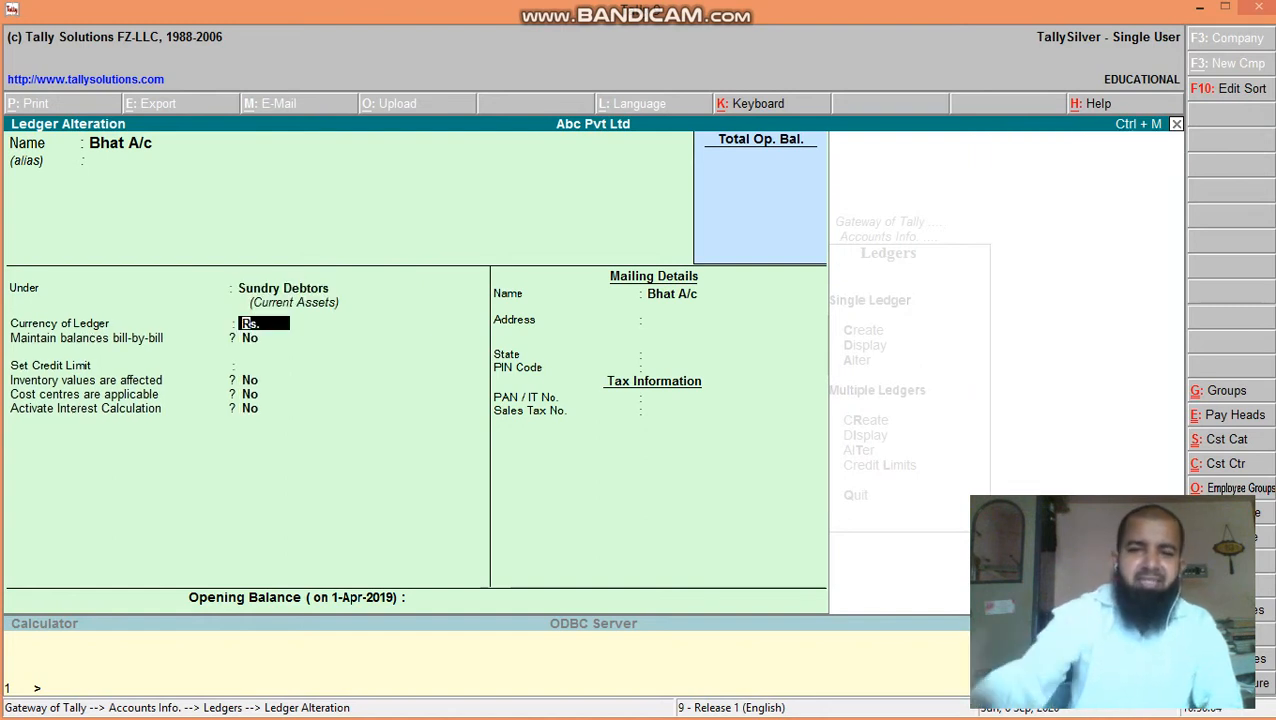
key(Return)
key(Return)
key(Return)
key(Return)
key(Return)
key(Return)
key(Return)
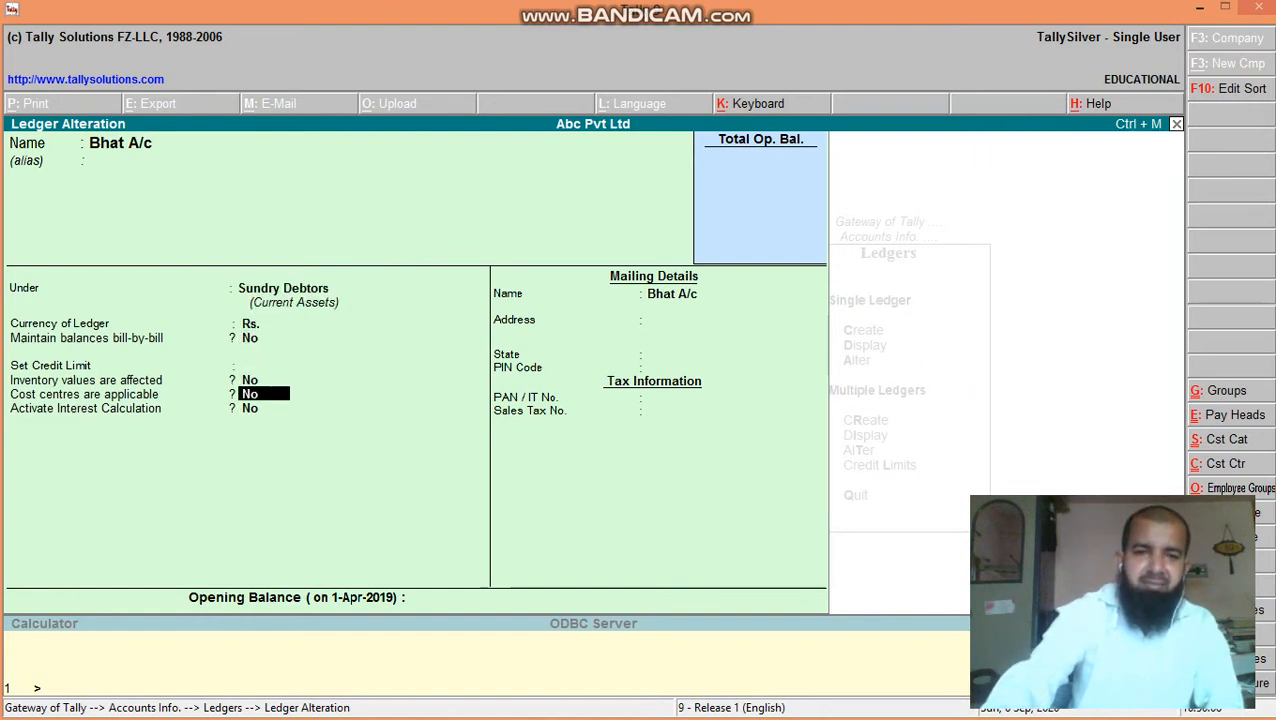
key(Return)
key(Return)
key(Return)
key(Return)
key(Return)
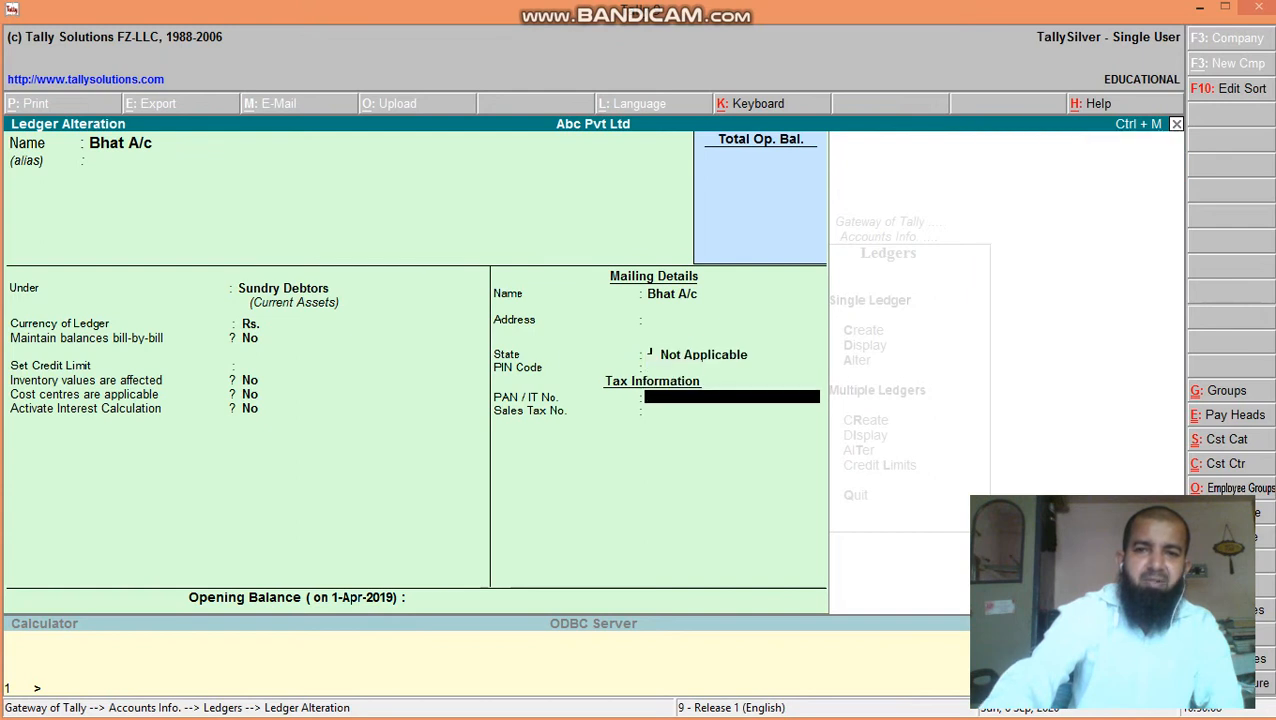
key(Return)
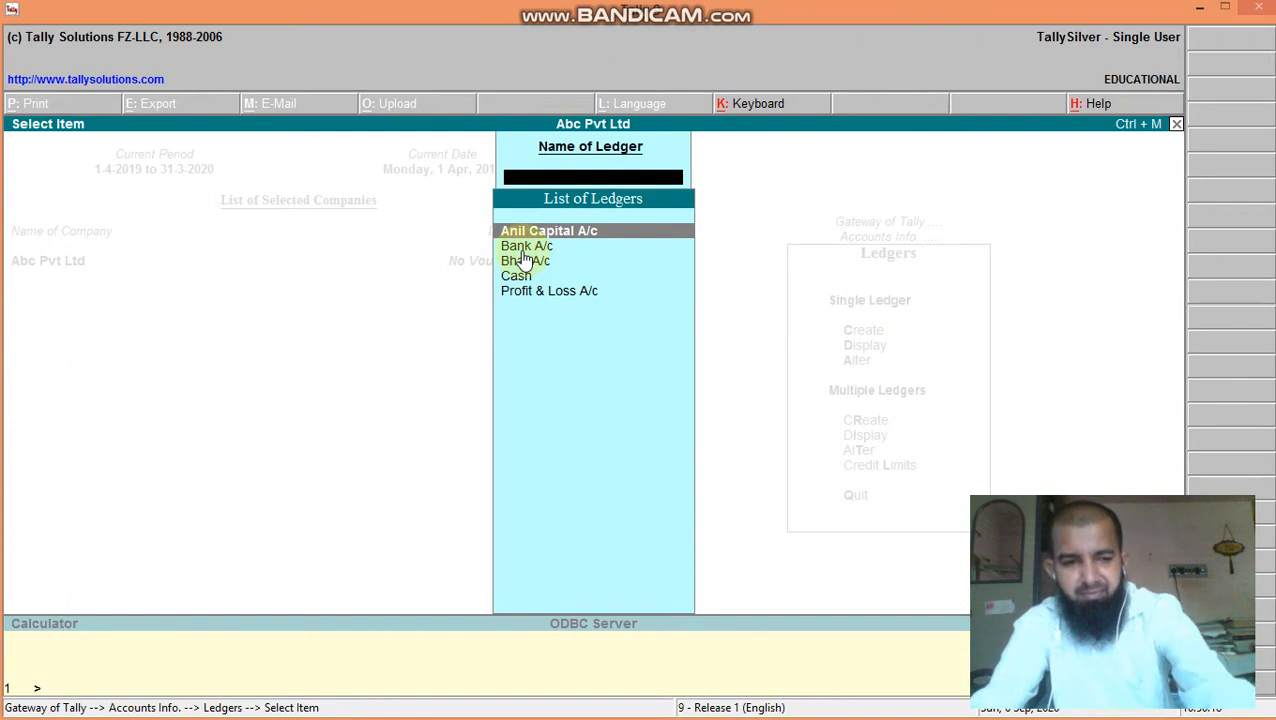
Step: Close the ledger list and switch to the notes to read the Deleting Single Ledger instructions
key(Escape)
key(alt+Tab)
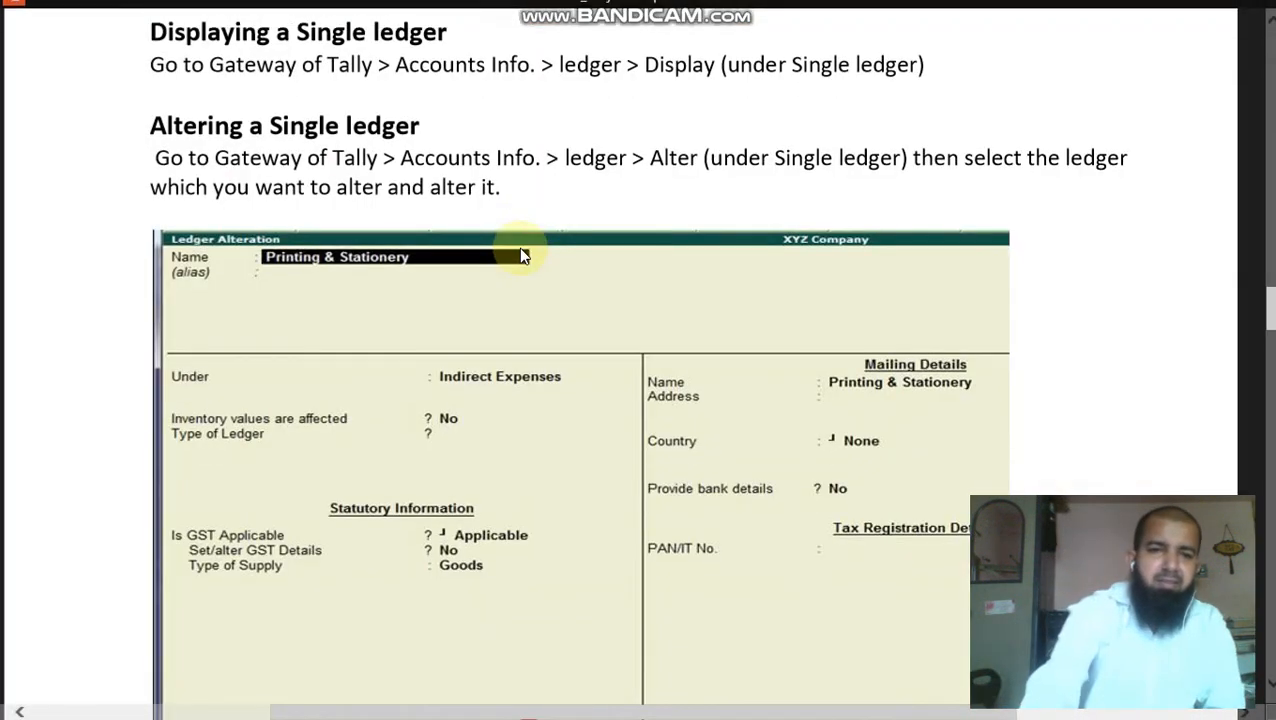
scroll(518, 247, down, 10)
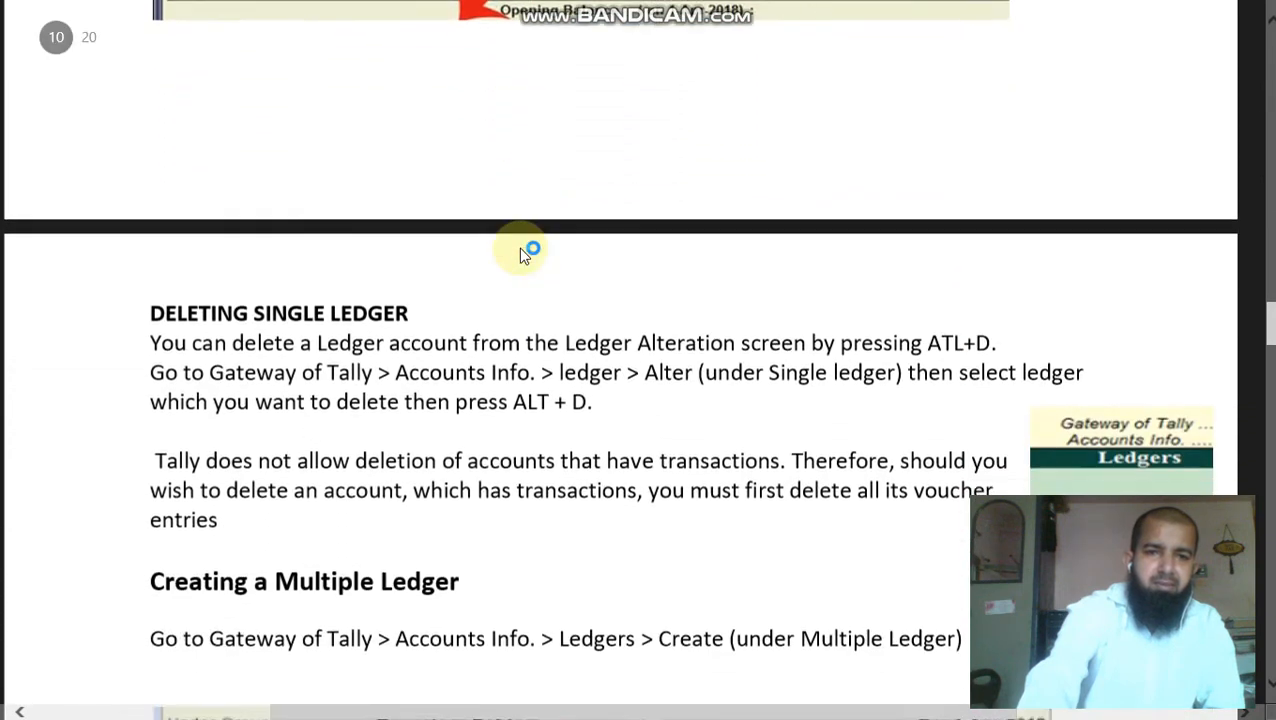
Step: Read the rest of the Deleting Single Ledger section in the notes, including the transactions restriction, and switch back to Tally
scroll(518, 247, down, 3)
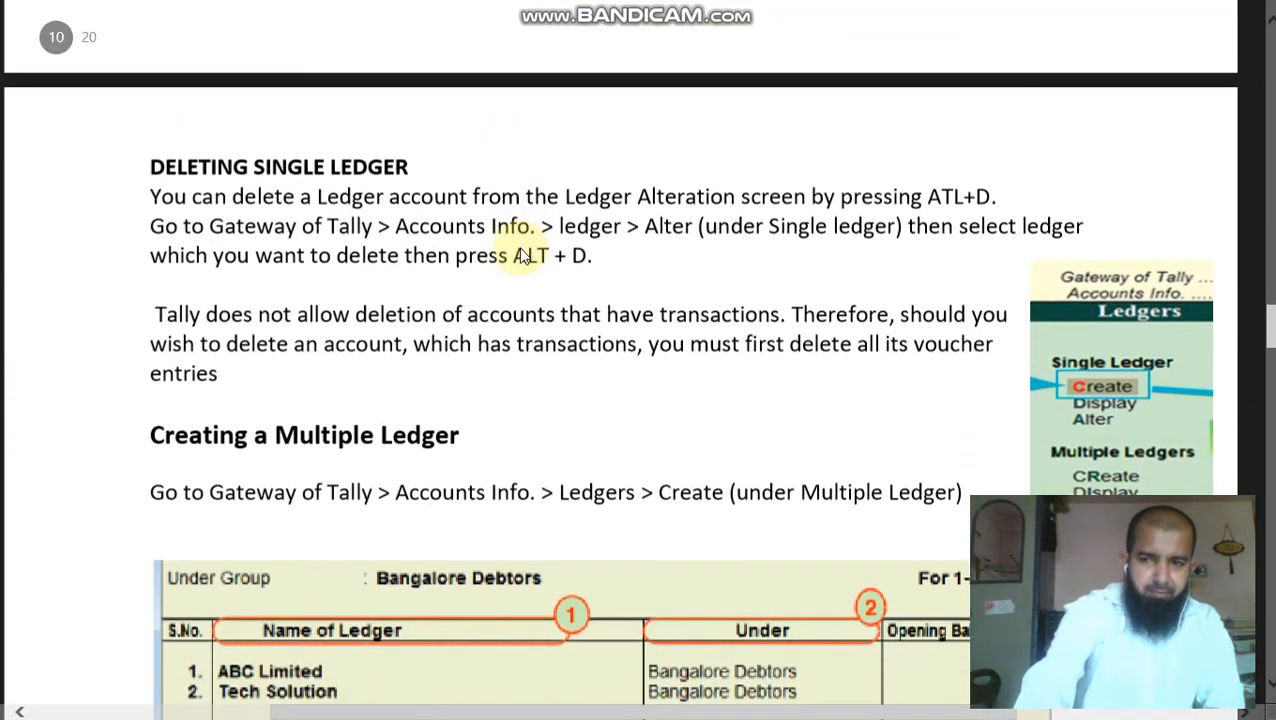
scroll(518, 247, down, 1)
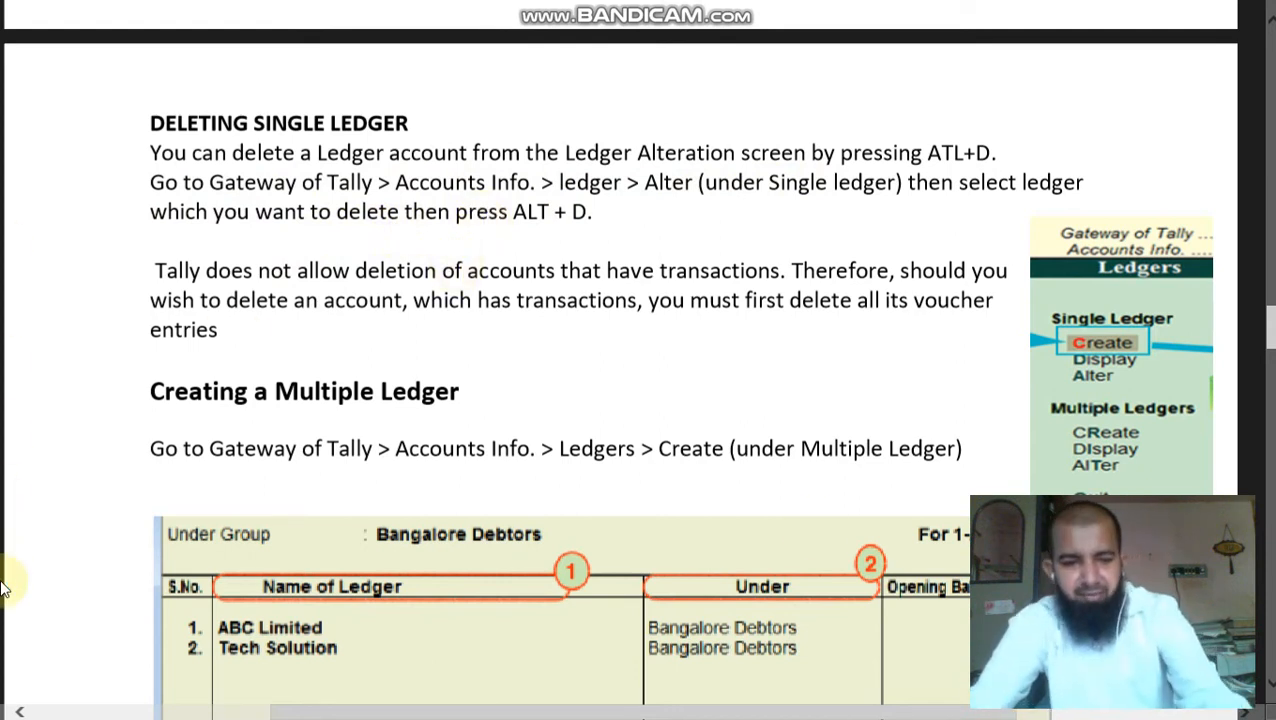
key(alt+Tab)
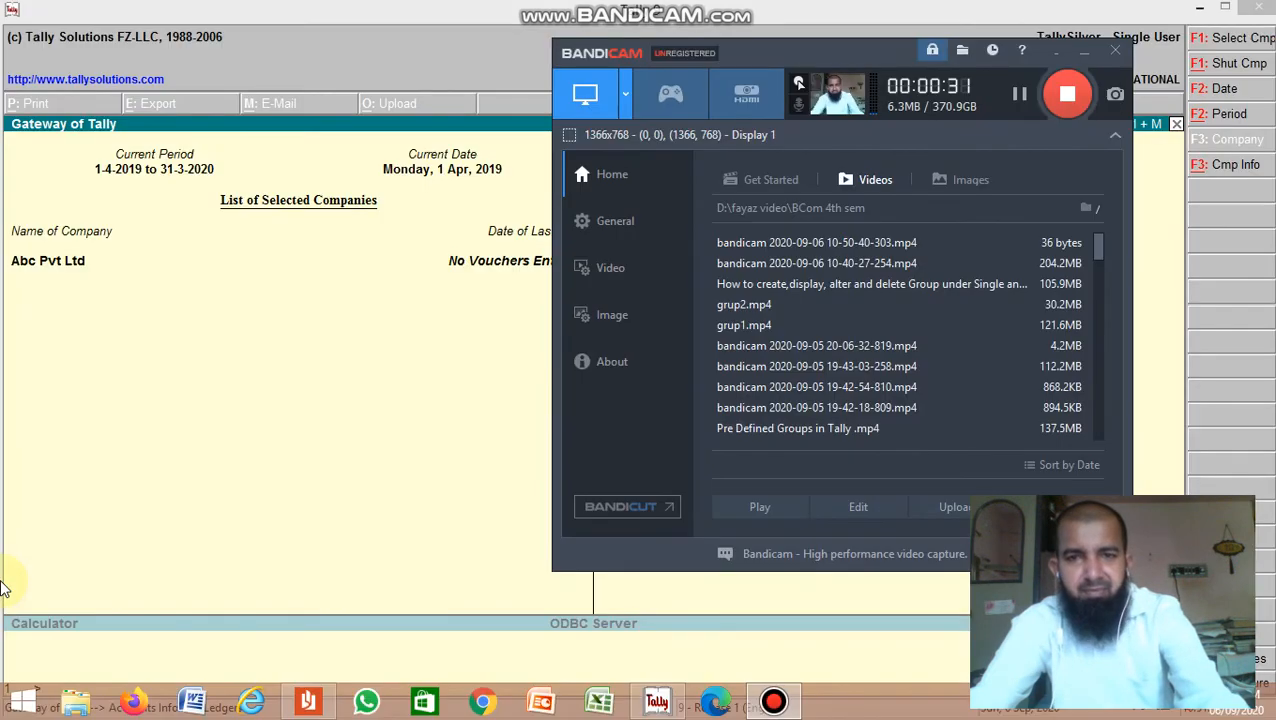
key(alt+Tab)
key(alt+Tab)
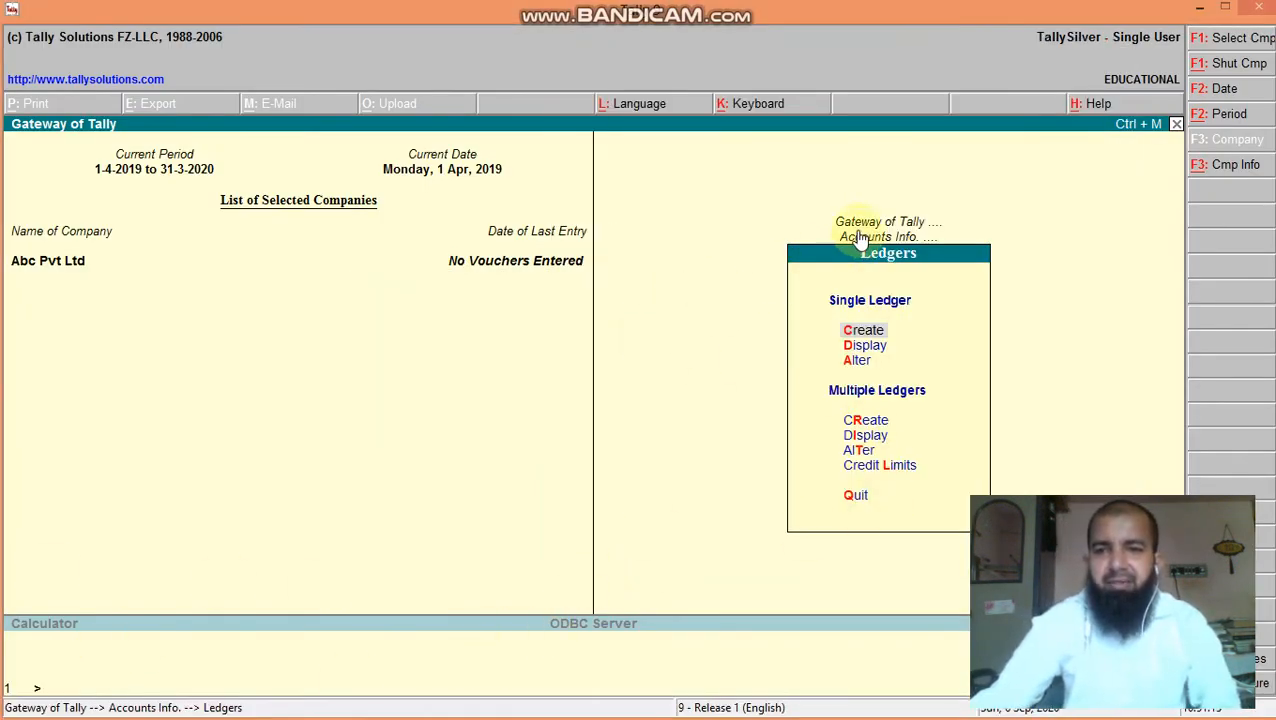
Step: Open the Sundry Debtors party's ledger for single-ledger alteration, delete it with confirmation, and return to the Ledgers menu
click(850, 360)
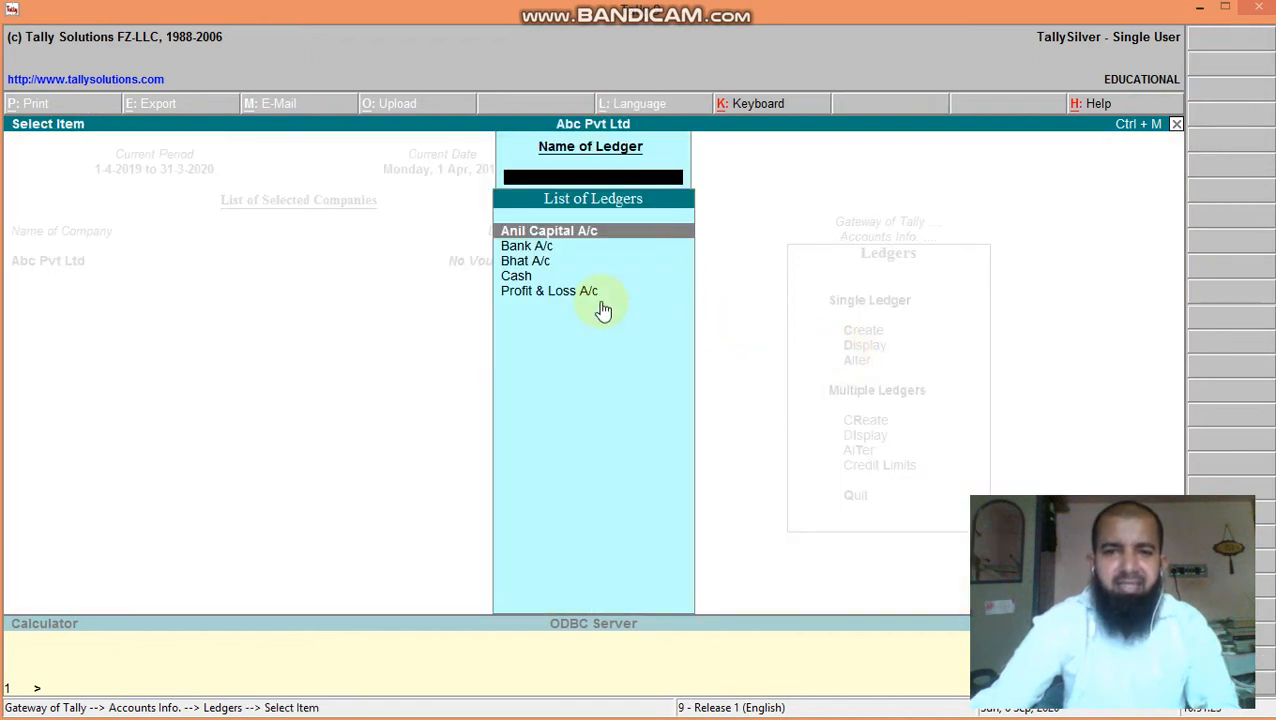
click(522, 263)
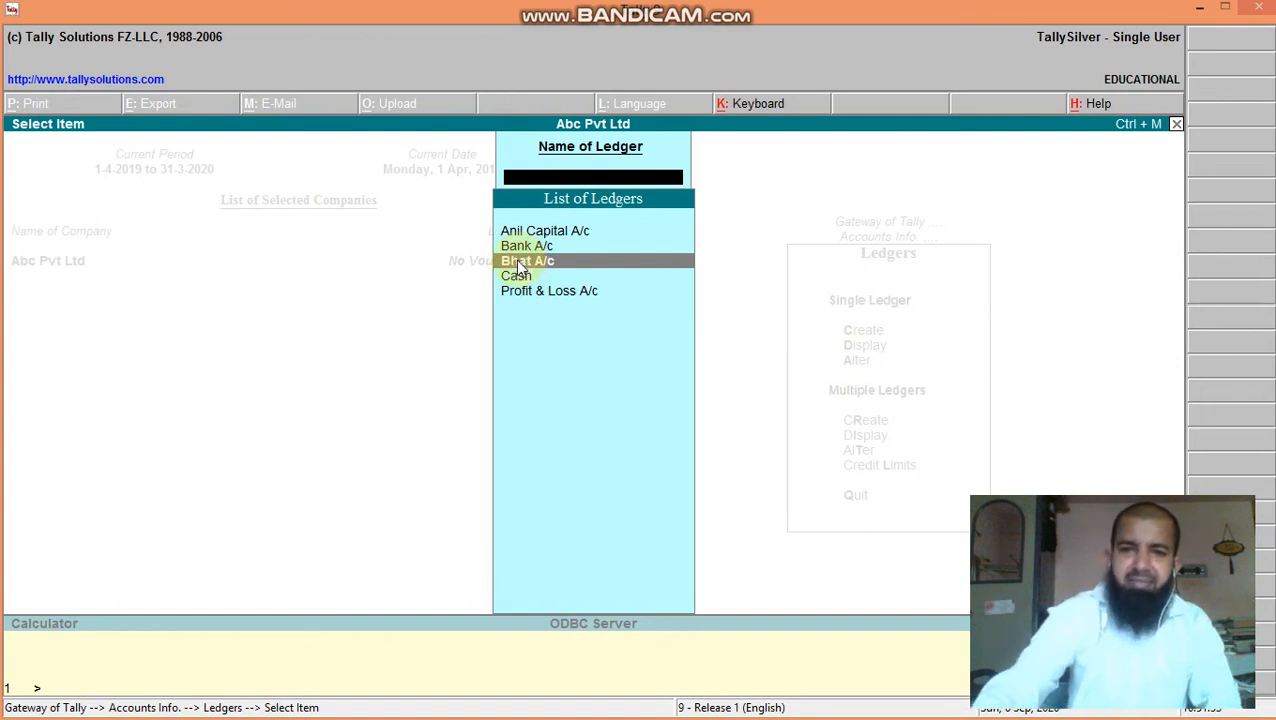
key(Return)
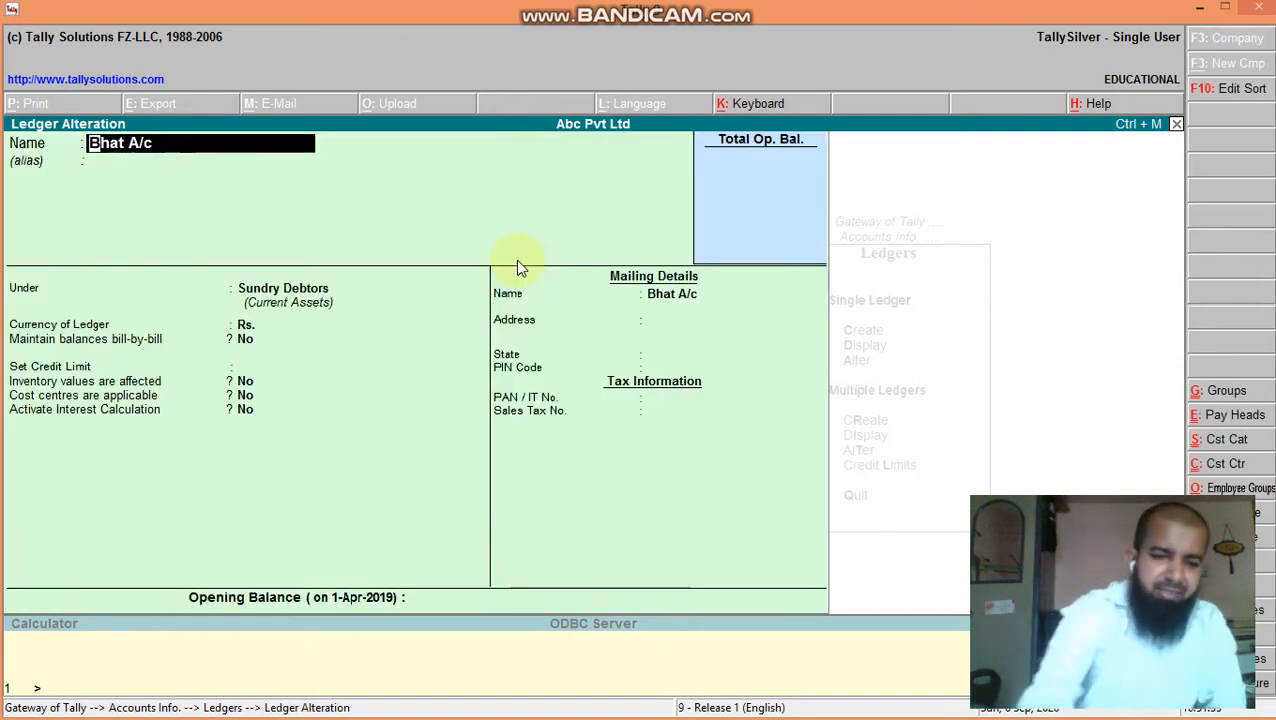
key(alt+d)
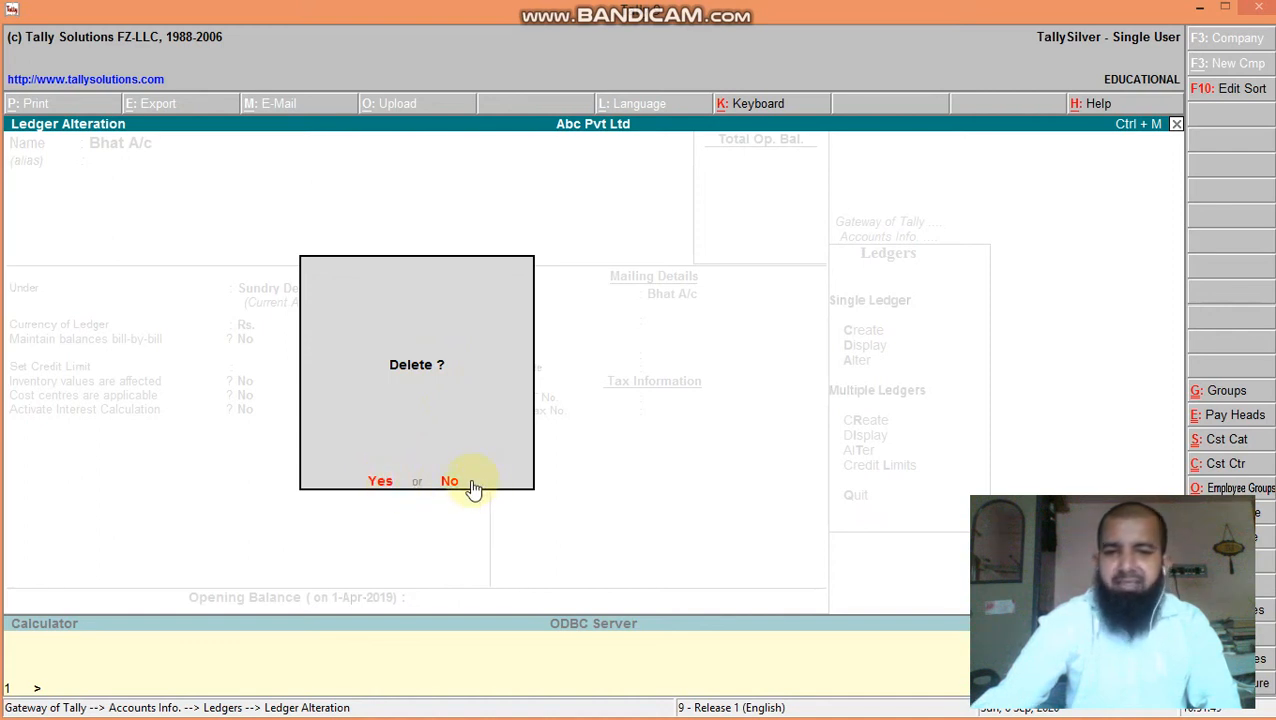
click(382, 482)
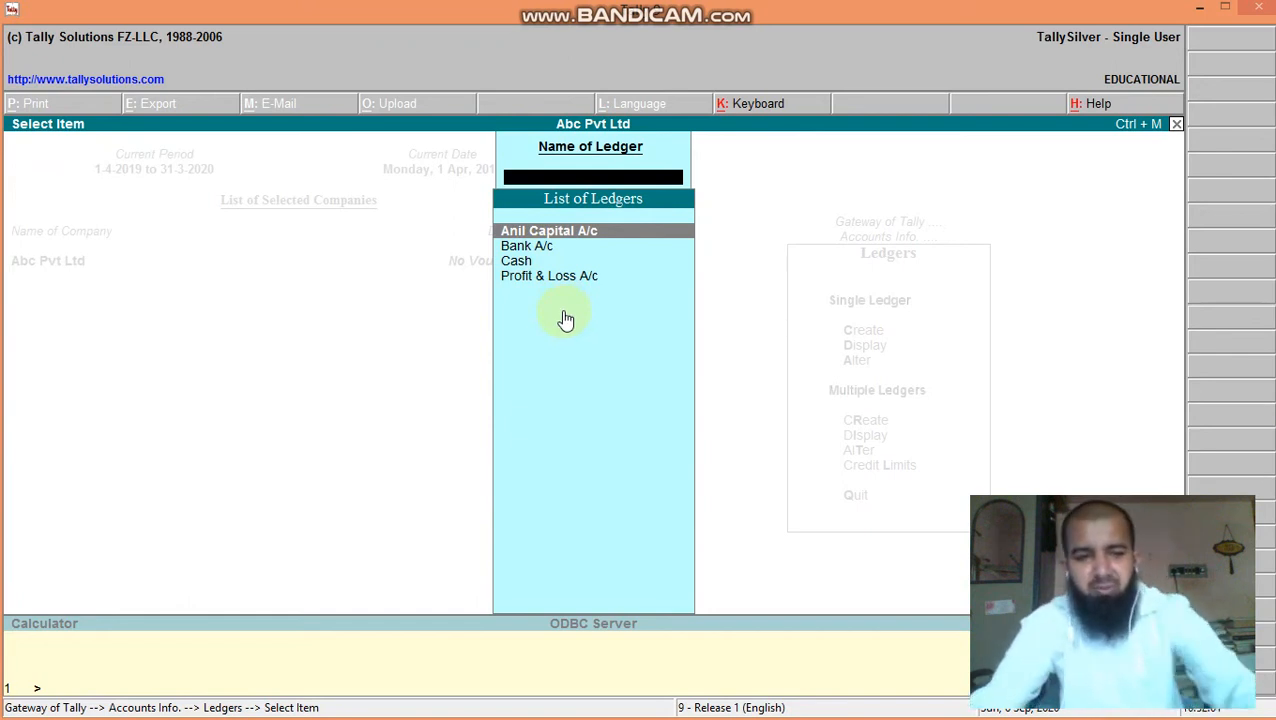
key(Escape)
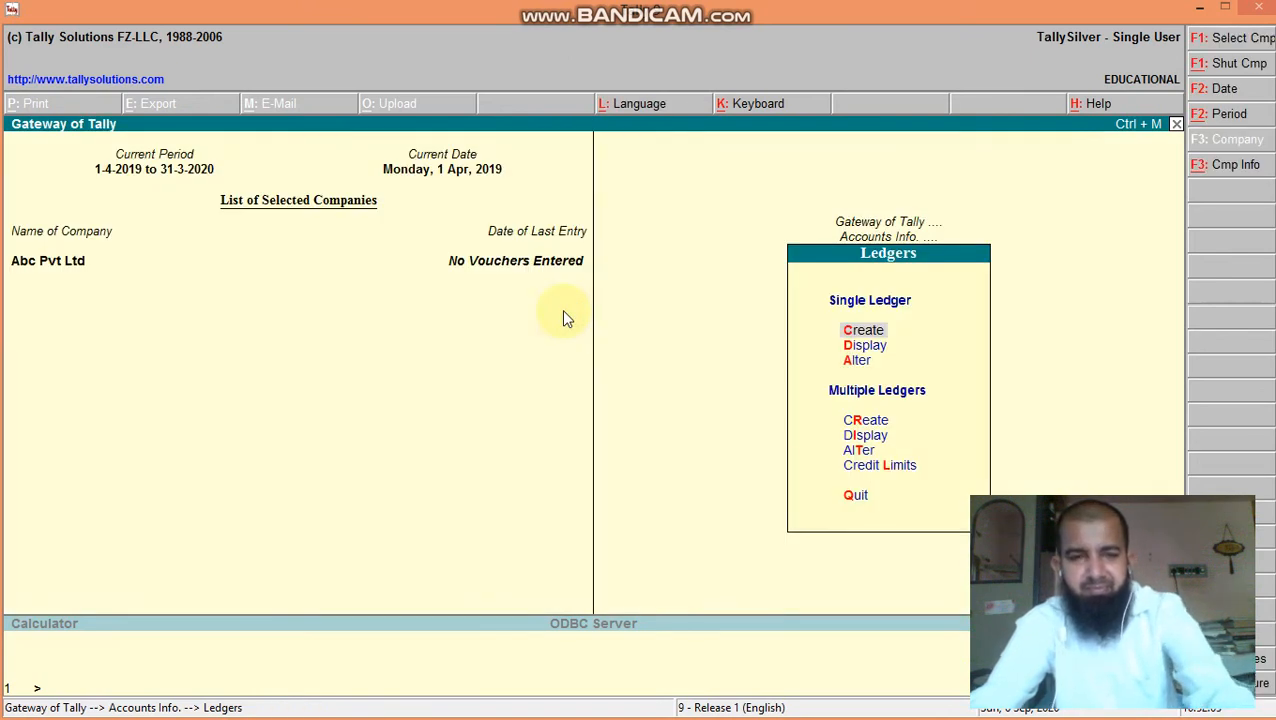
Step: Switch to the notes and read the Creating a Multiple Ledger section with its sample ledger table
key(alt+Tab)
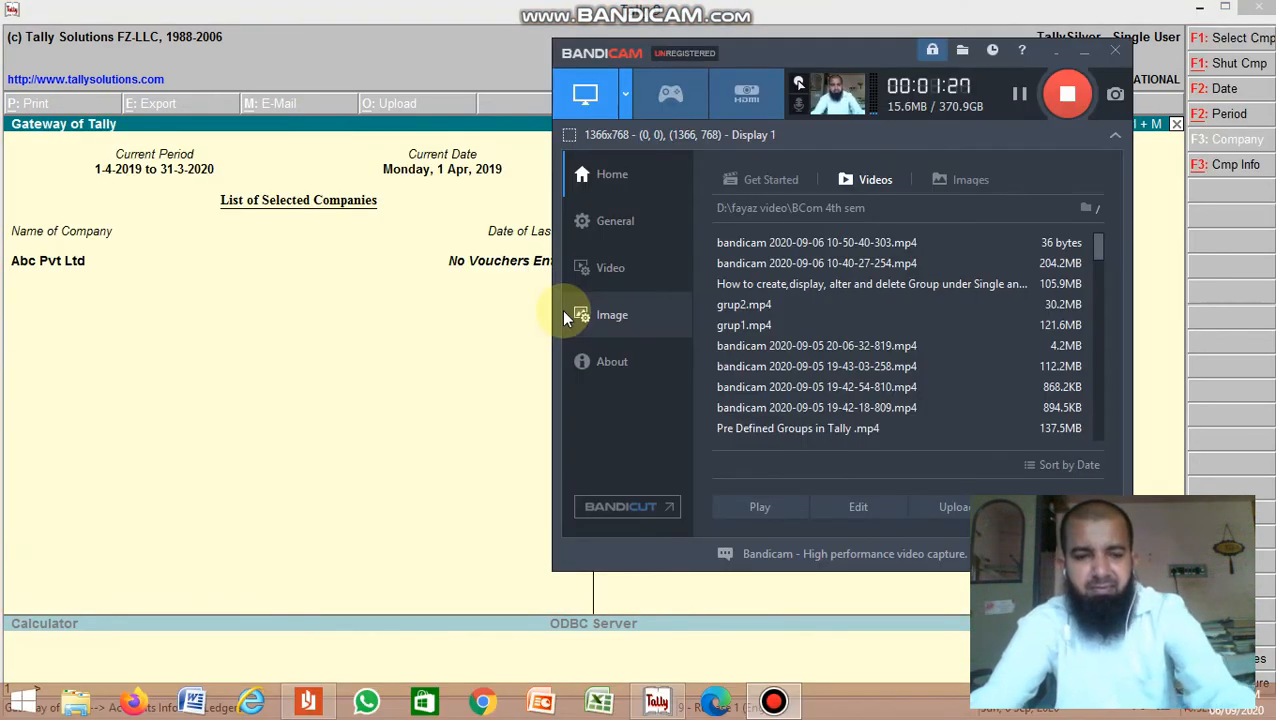
key(alt+Tab)
key(alt+Tab)
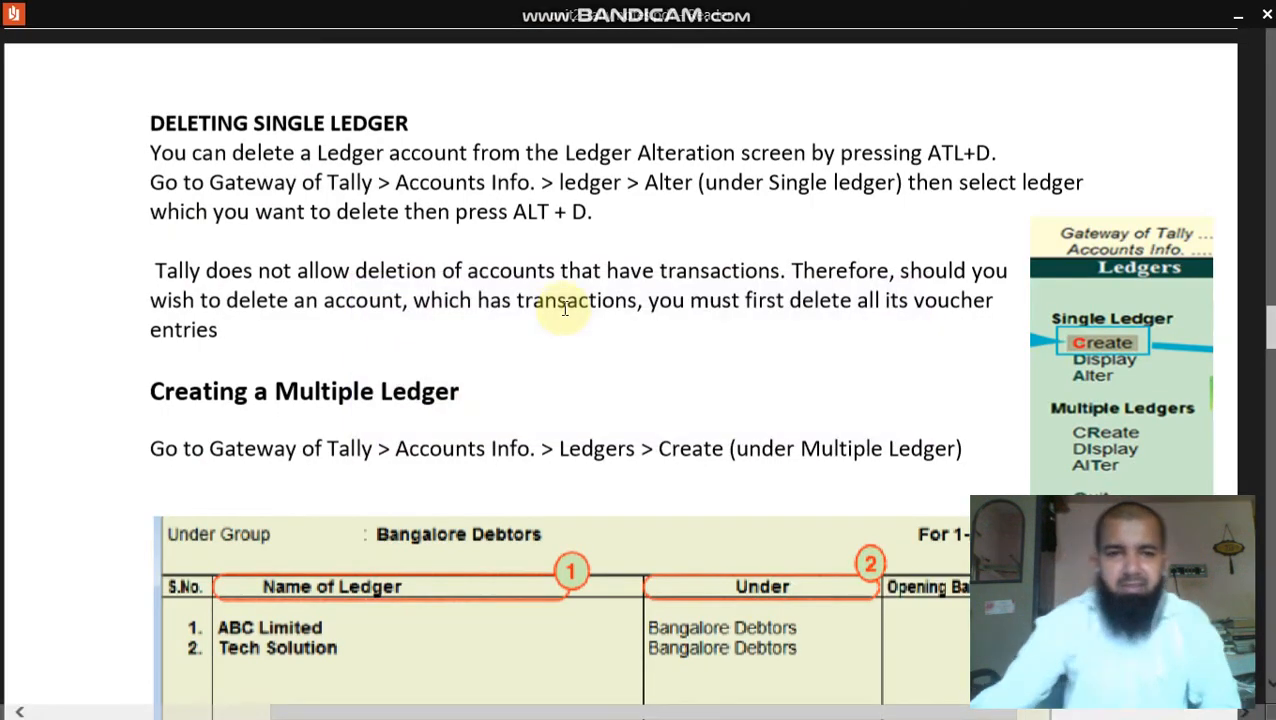
scroll(565, 309, down, 1)
scroll(565, 309, down, 4)
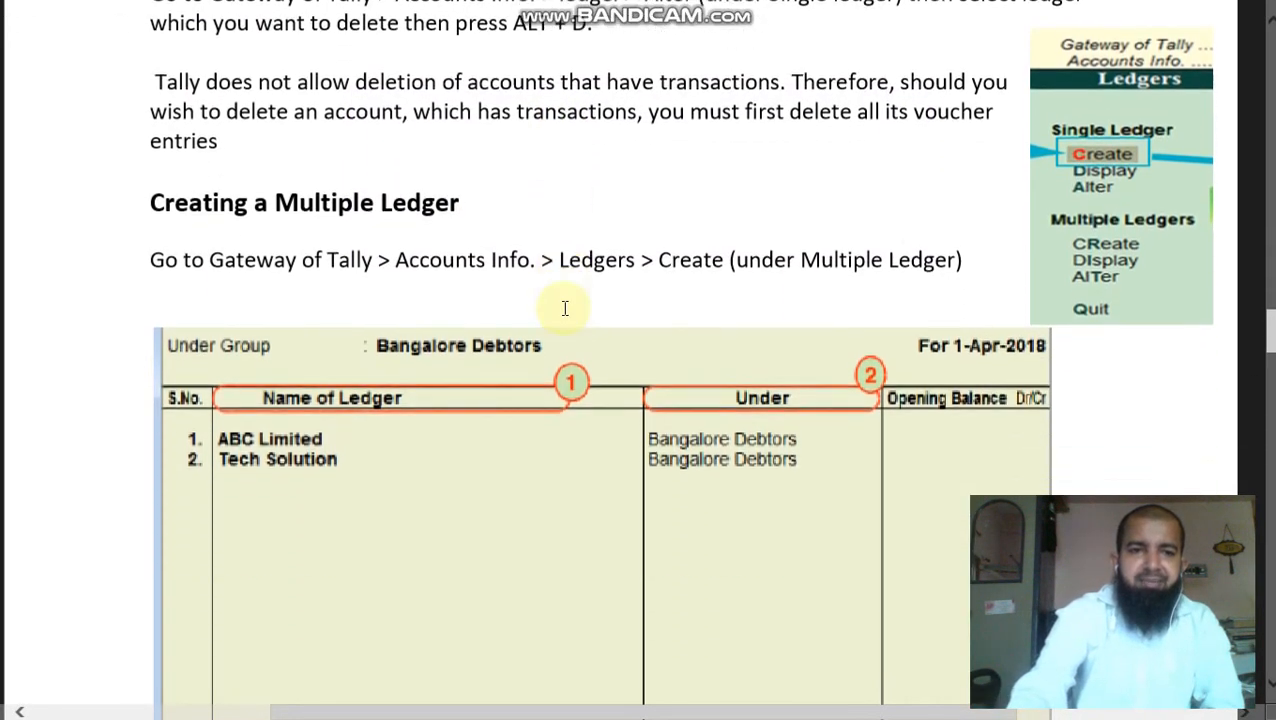
scroll(565, 309, down, 3)
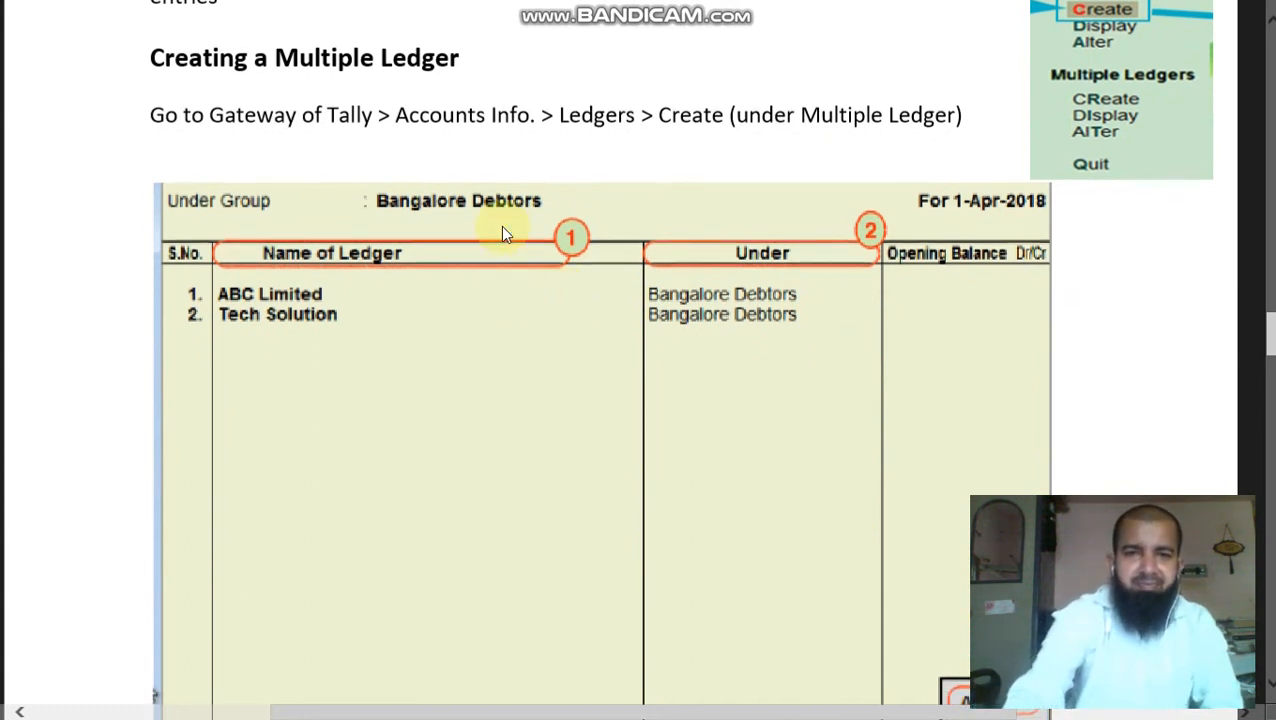
scroll(503, 232, up, 3)
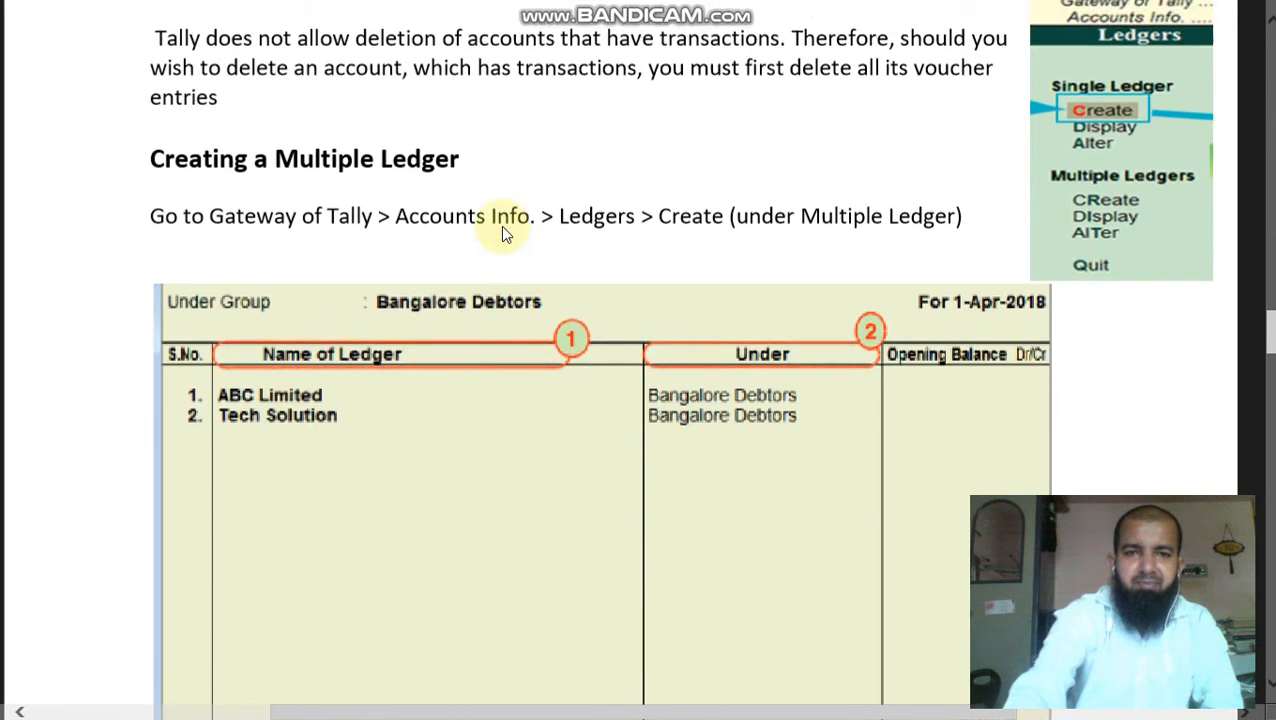
scroll(503, 232, up, 1)
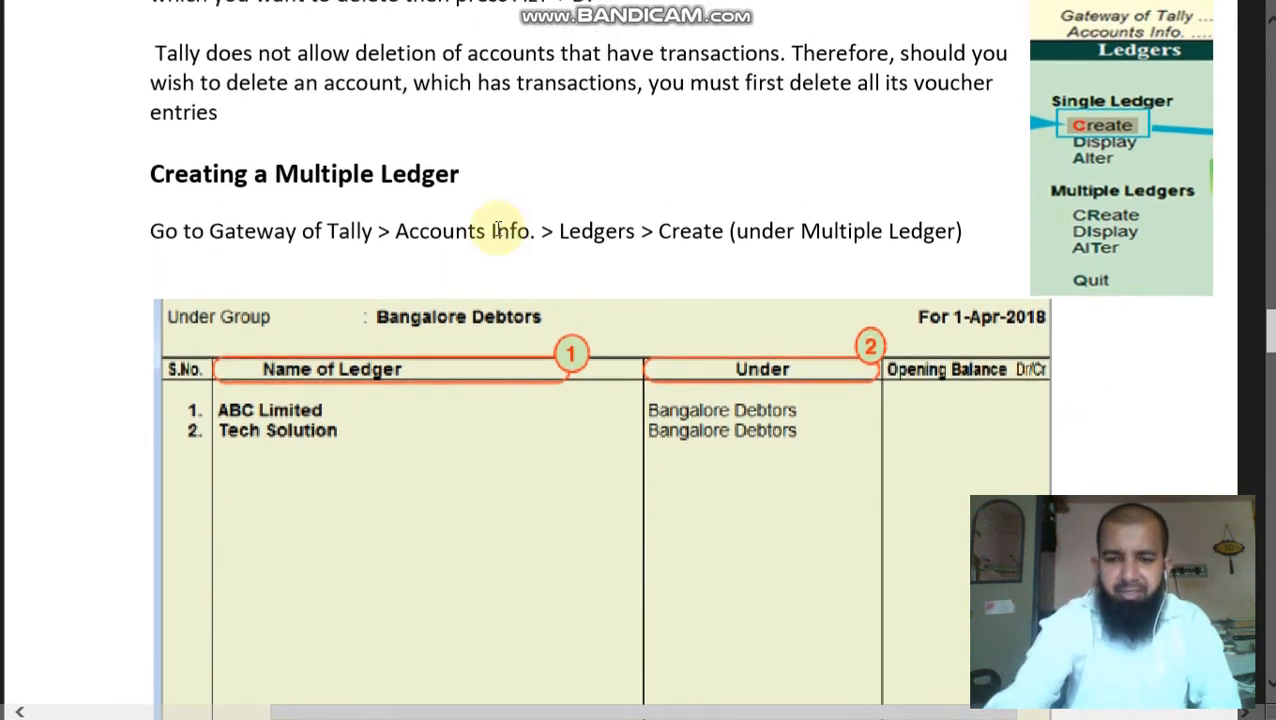
scroll(498, 228, up, 1)
scroll(498, 228, up, 1)
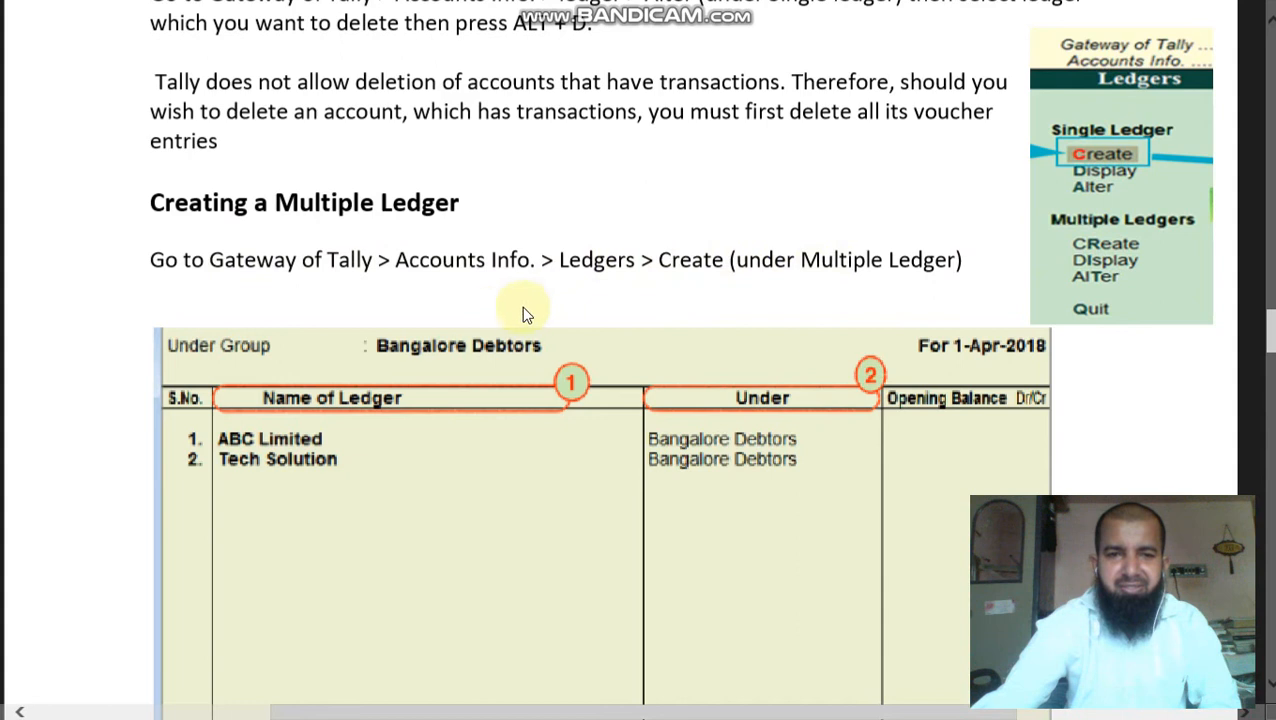
scroll(427, 396, down, 3)
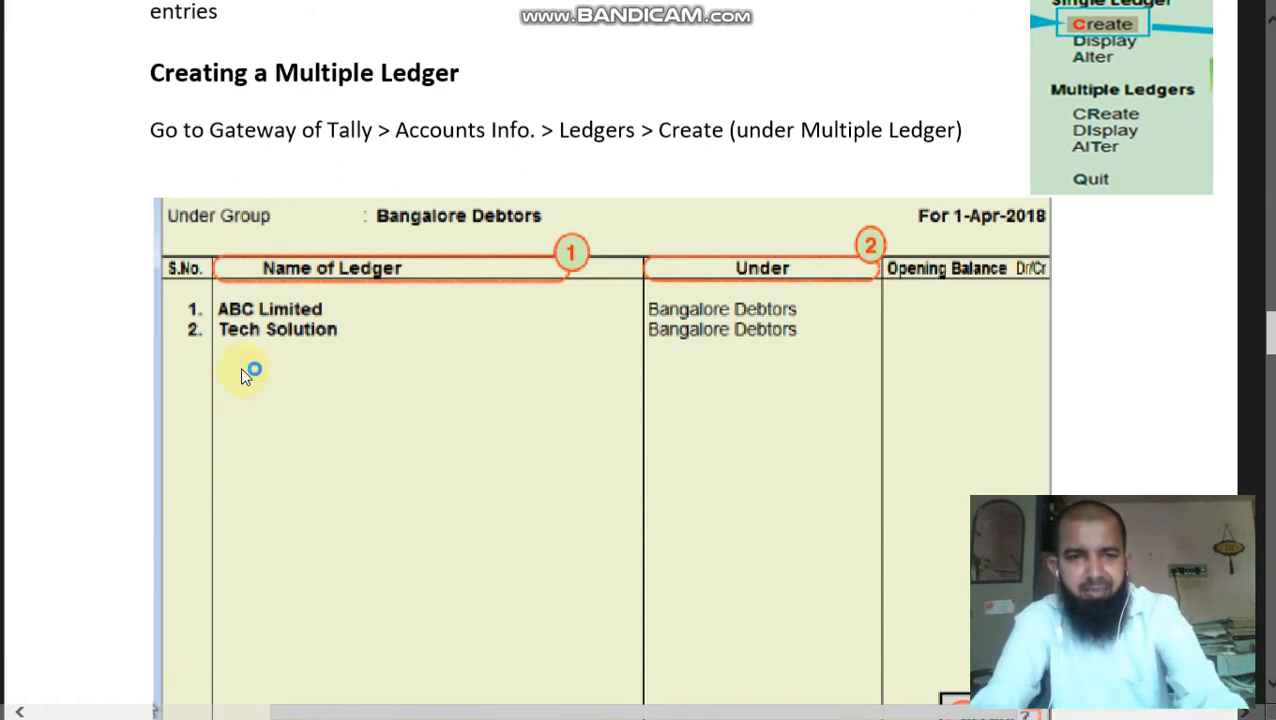
Step: Switch to Tally and start creating multiple ledgers under the Sundry Creditors group
key(alt+Tab)
key(alt+Tab)
key(alt+Tab)
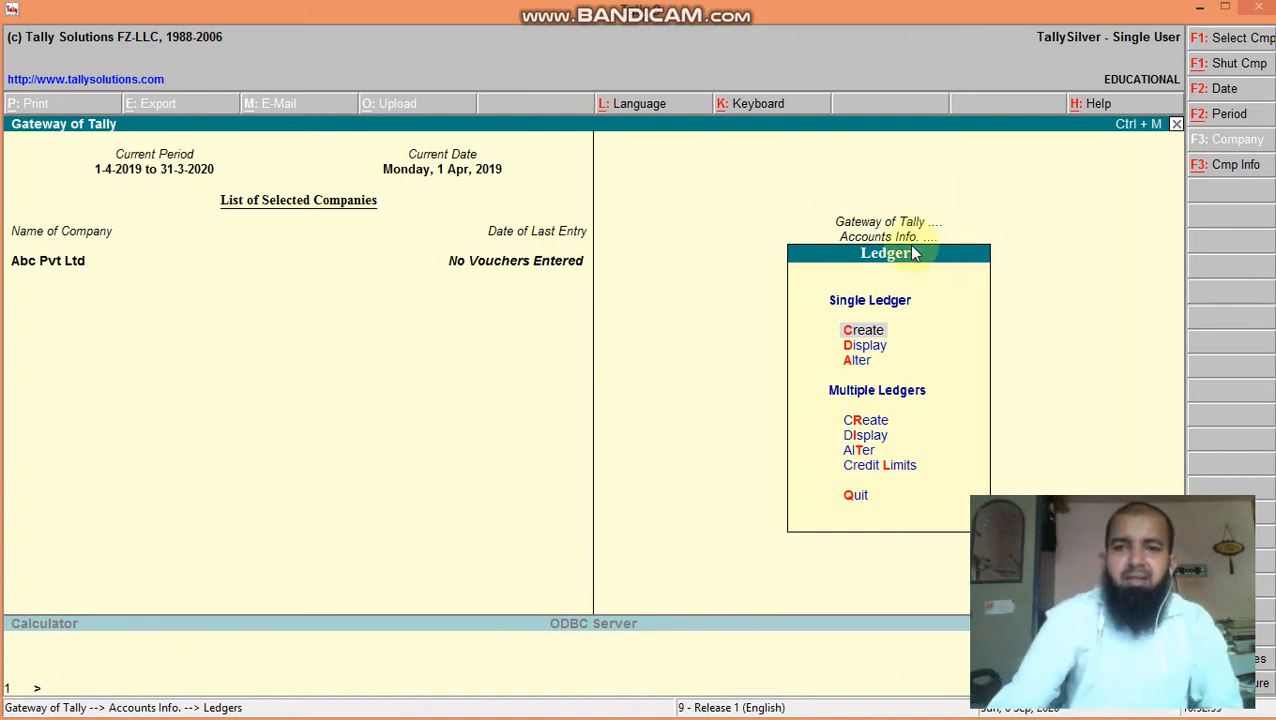
click(862, 424)
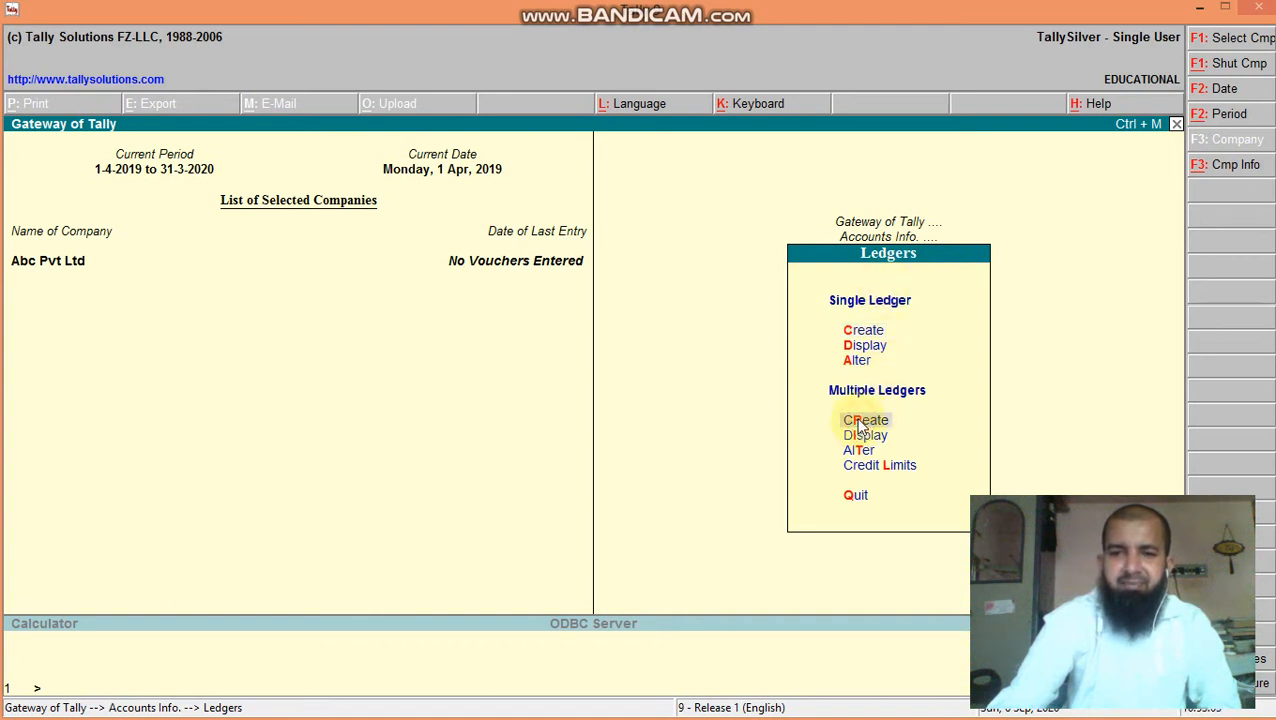
click(868, 423)
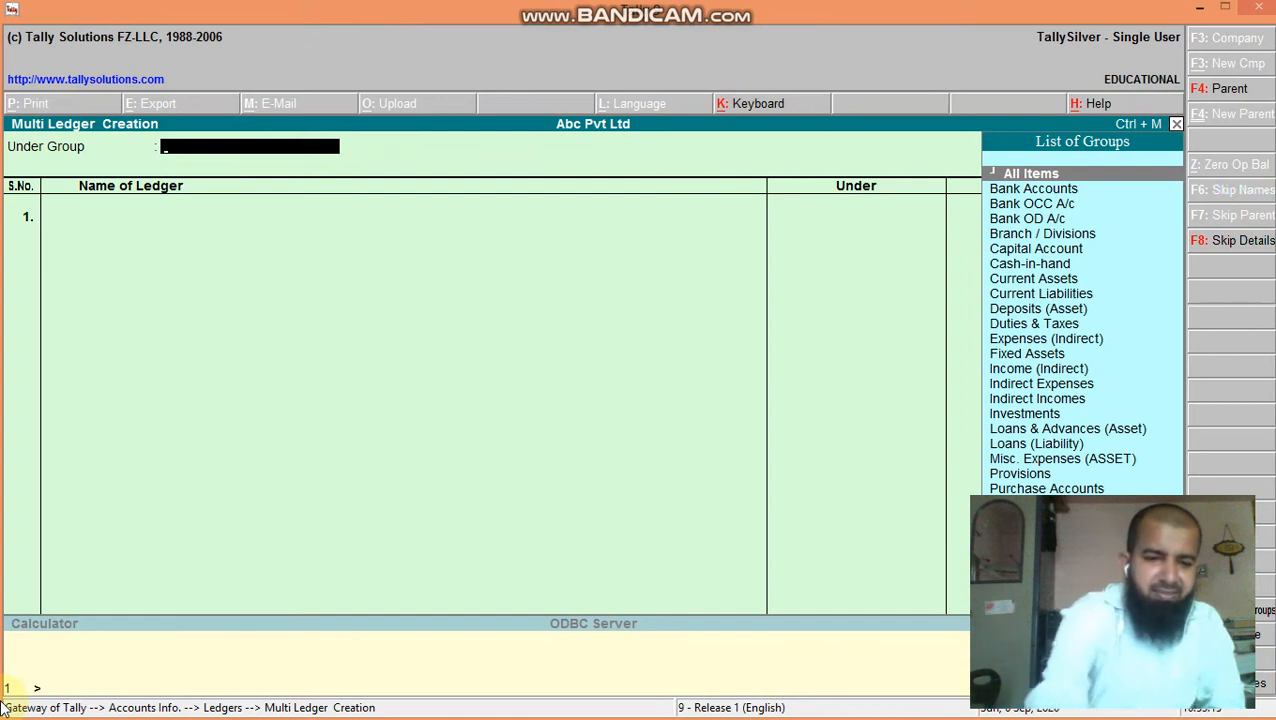
text(S)
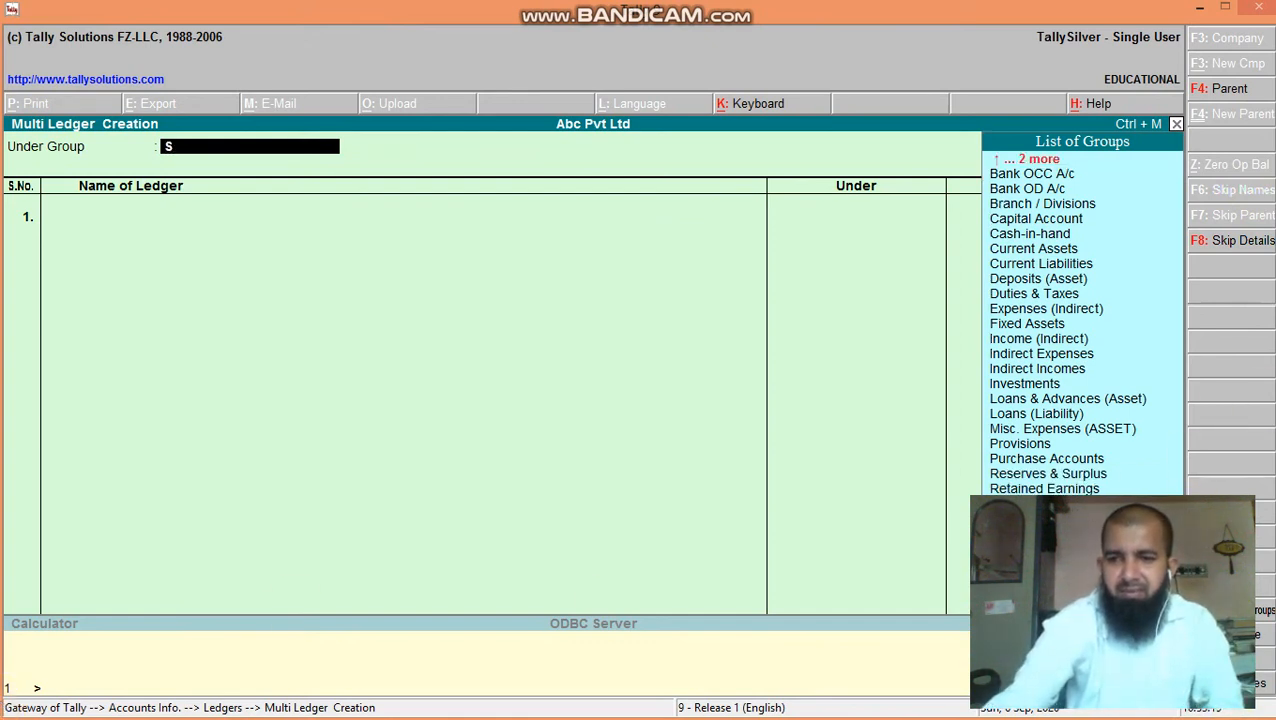
key(Return)
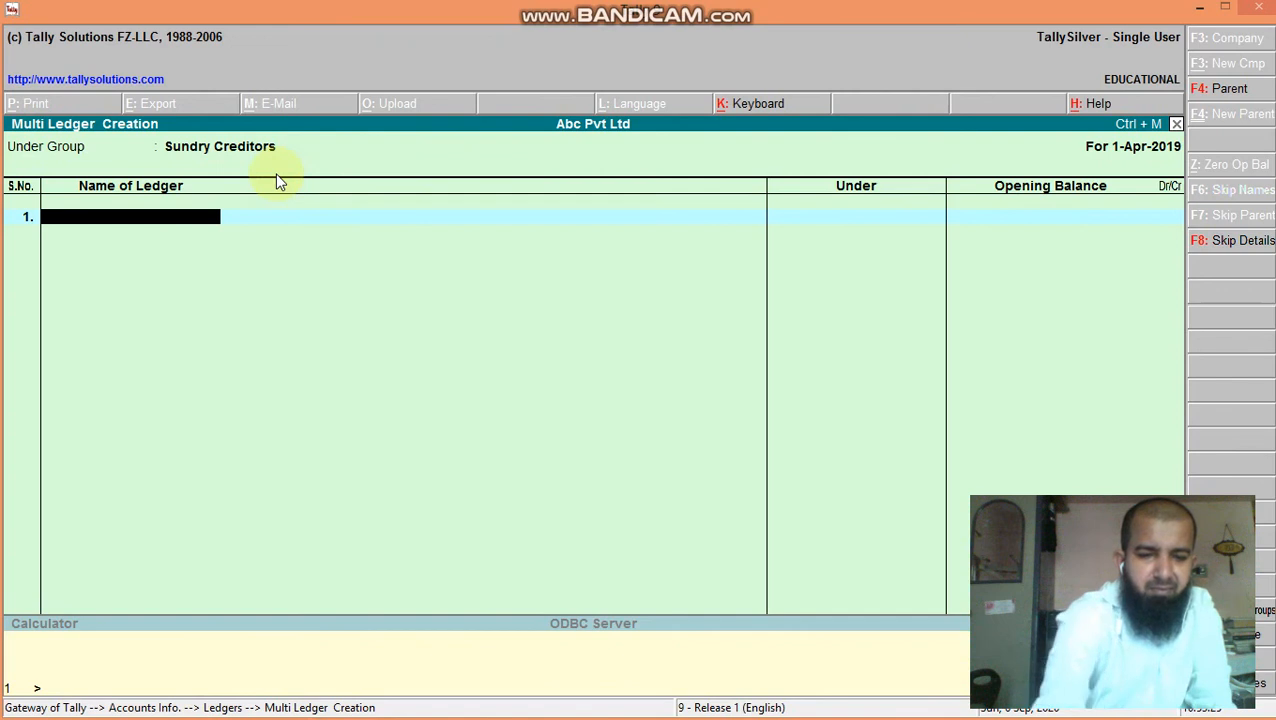
Step: Add the first creditor ledger, named with the party's first name followed by "A/c", leaving its opening balance blank
text(Vinay a)
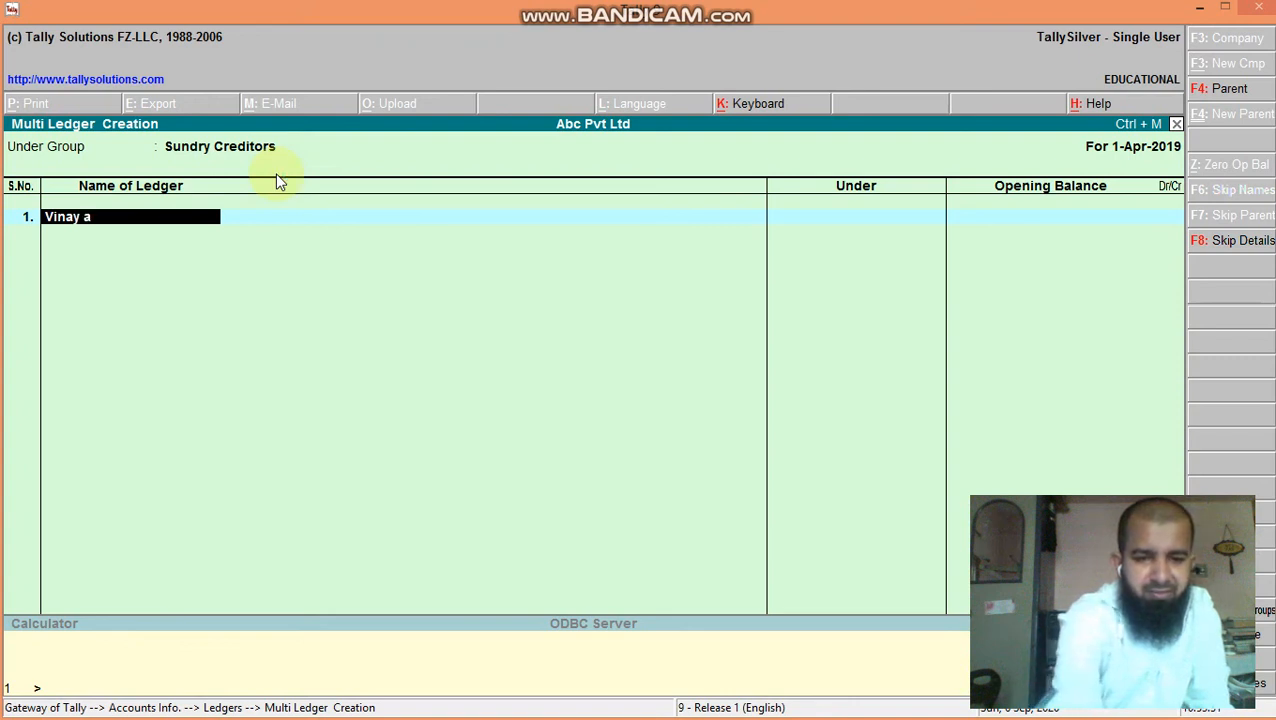
text(/)
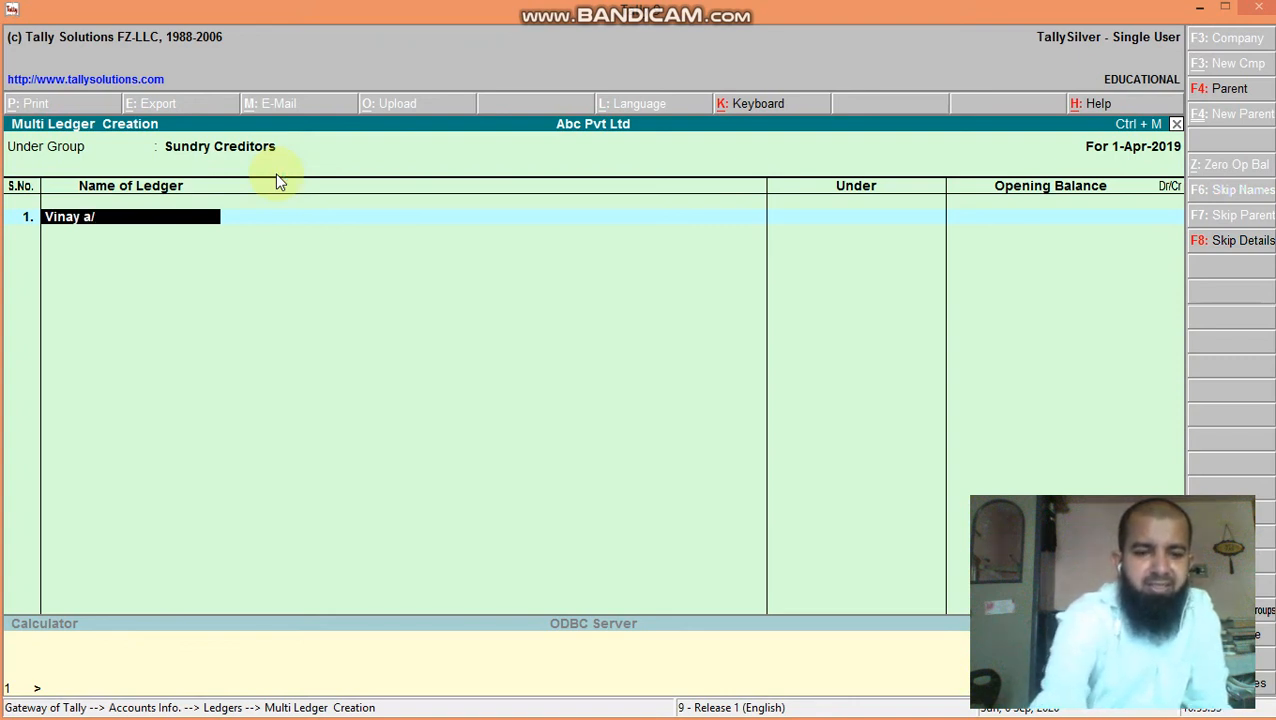
text(c)
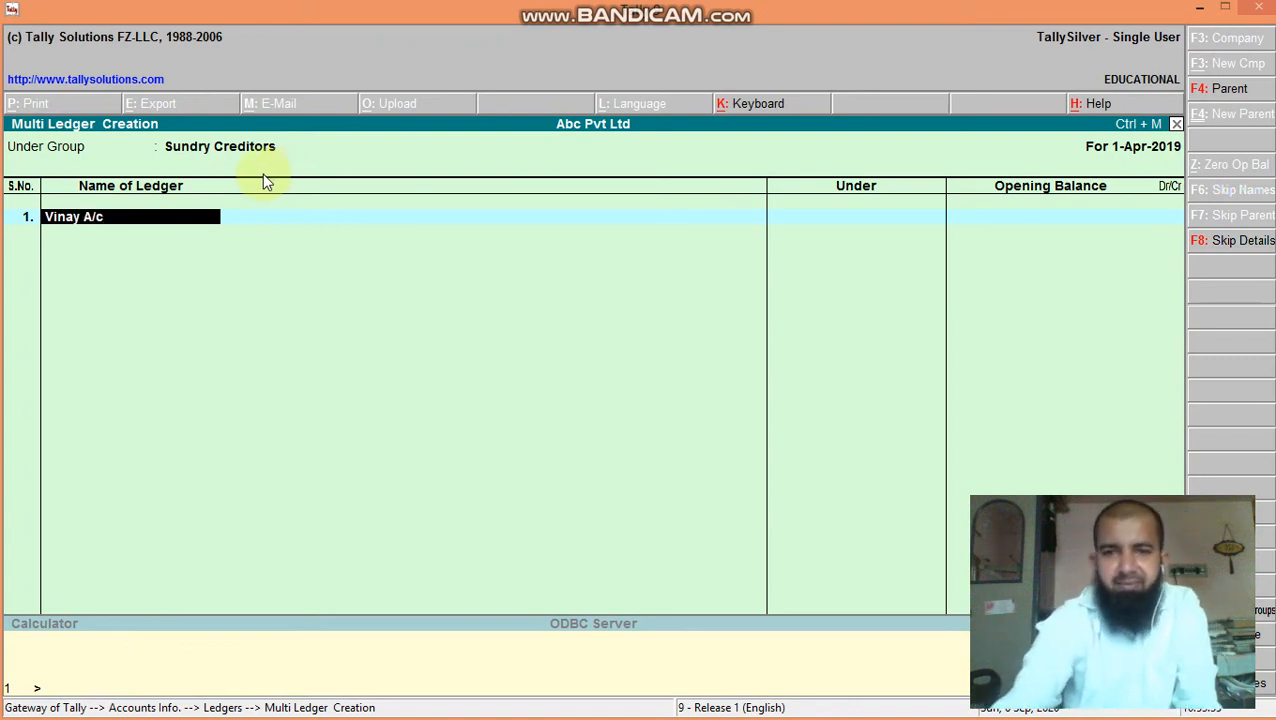
key(Return)
key(Return)
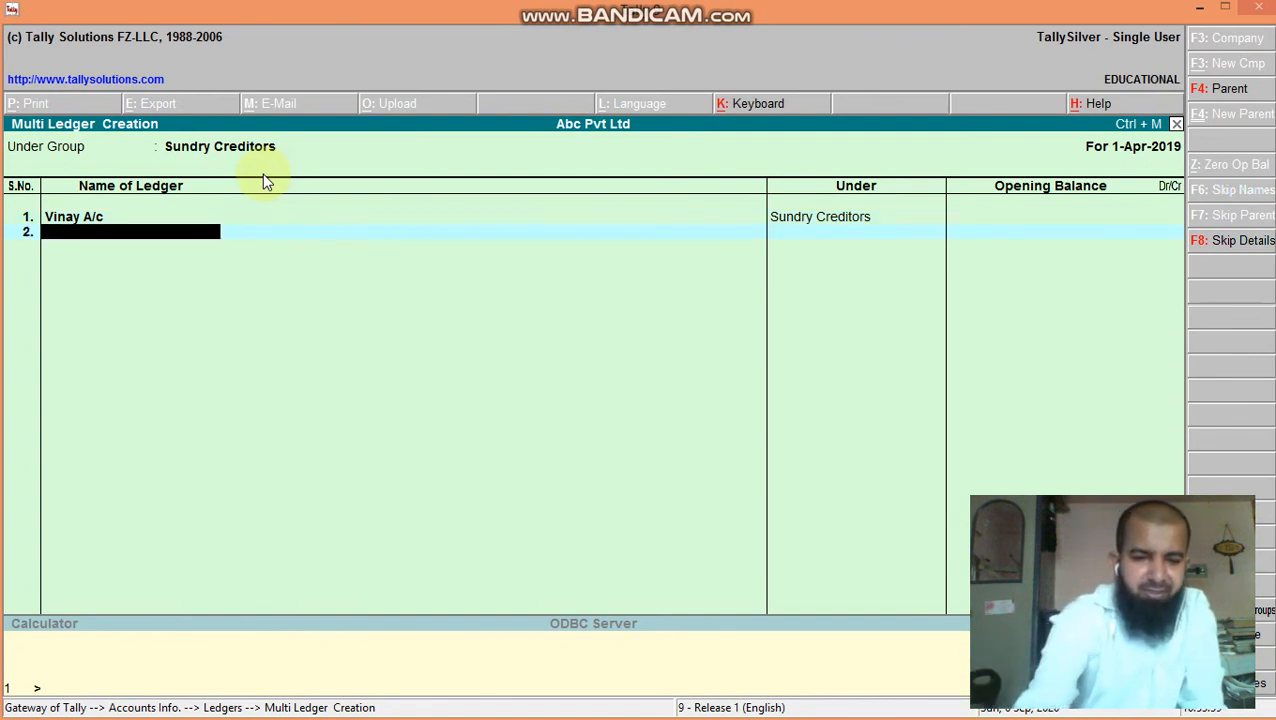
Step: Add a second creditor ledger named with another party's first name followed by "A/c", without an opening balance, and save both ledgers
text(Ajay)
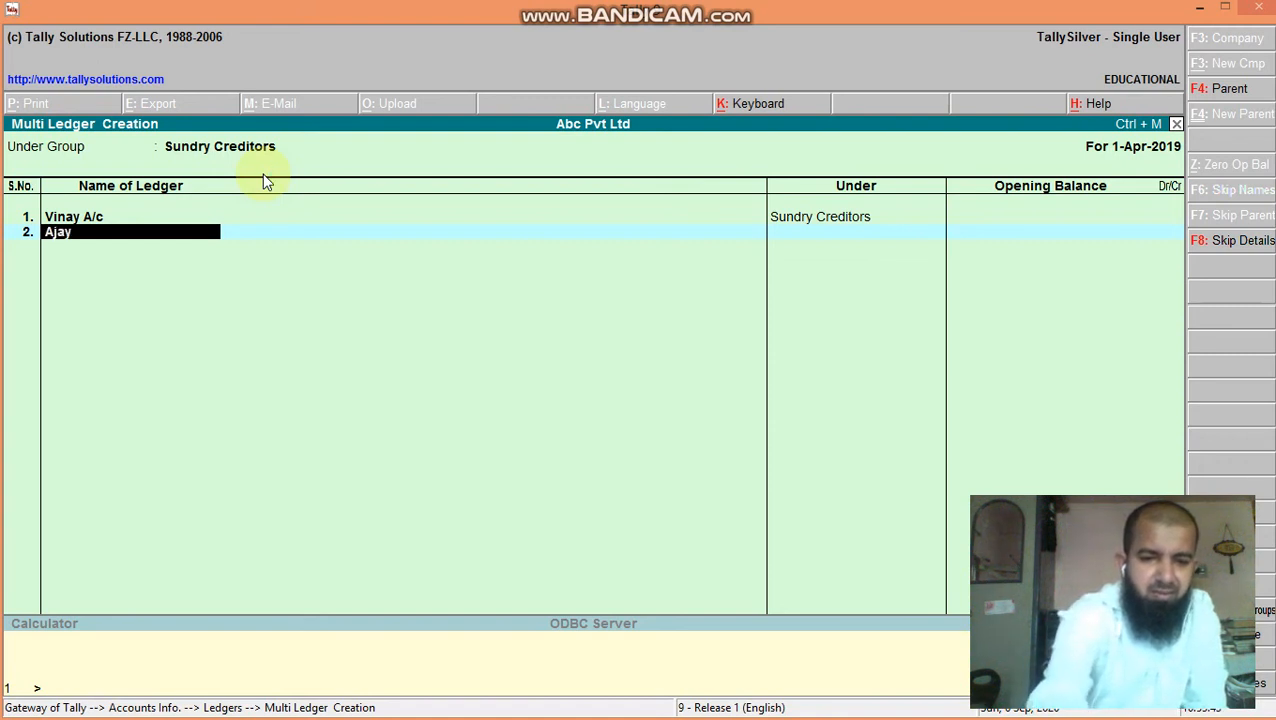
text( a/)
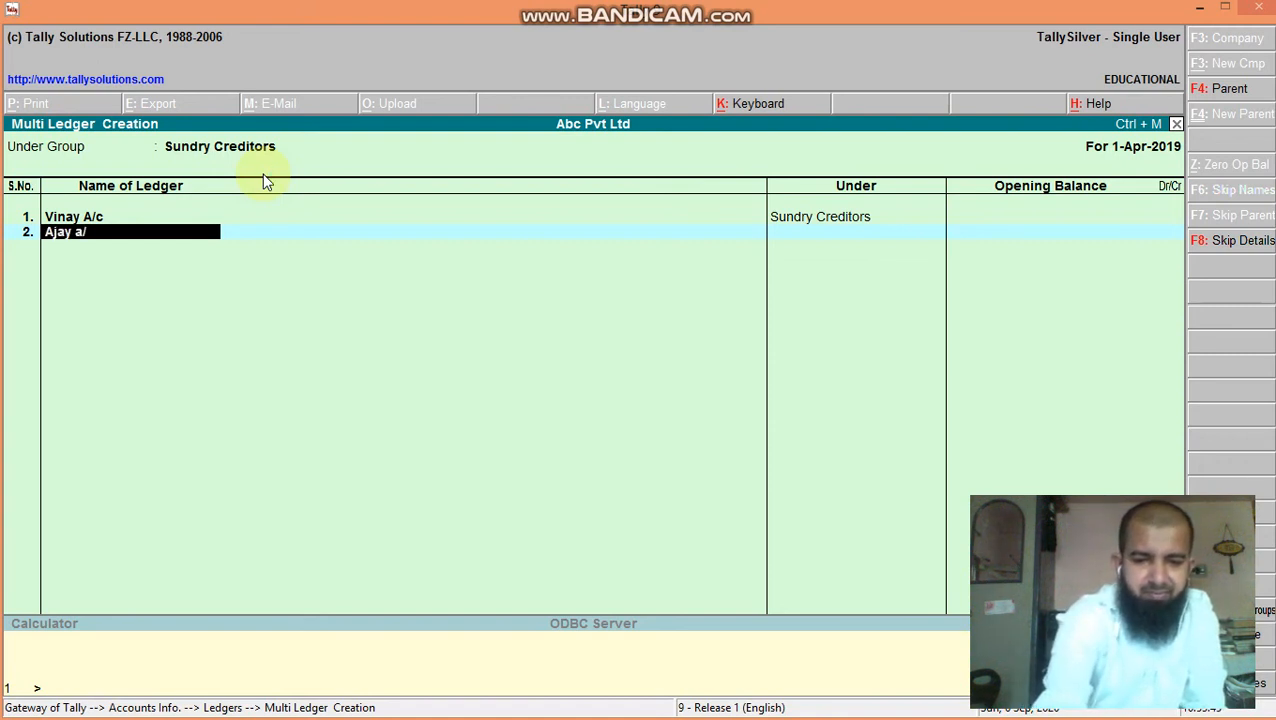
text(c)
key(Return)
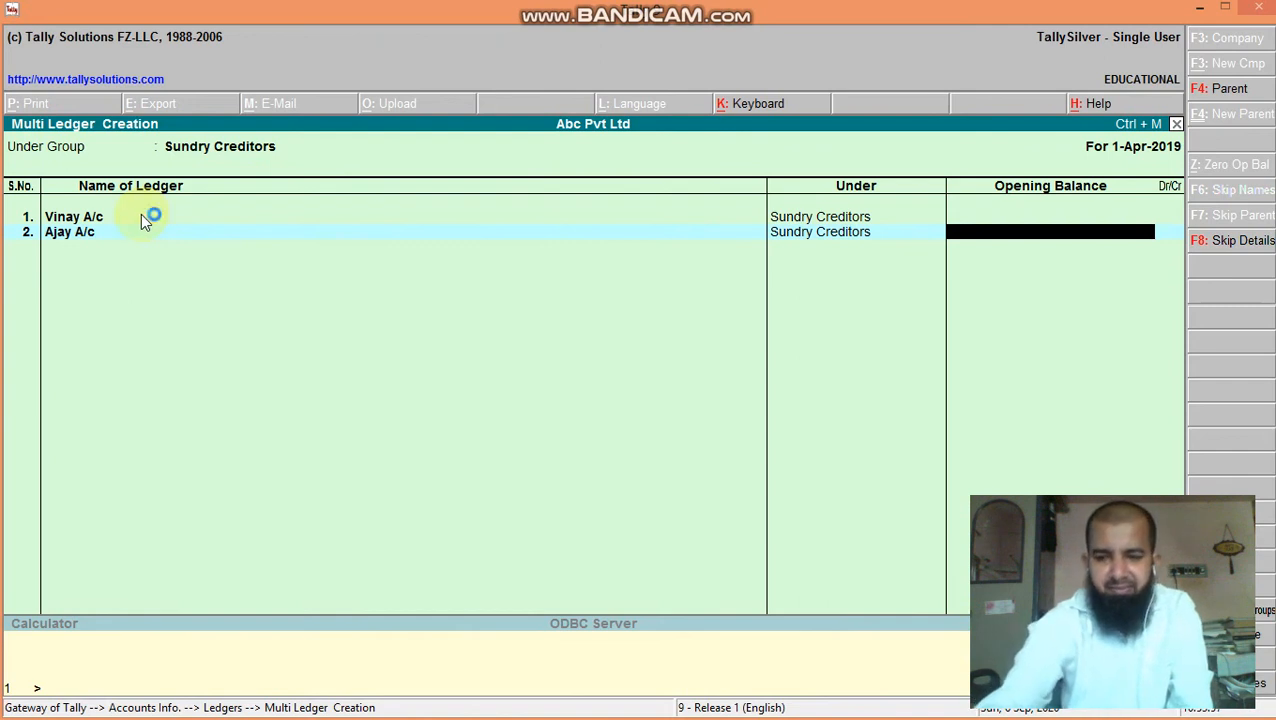
key(Return)
key(Return)
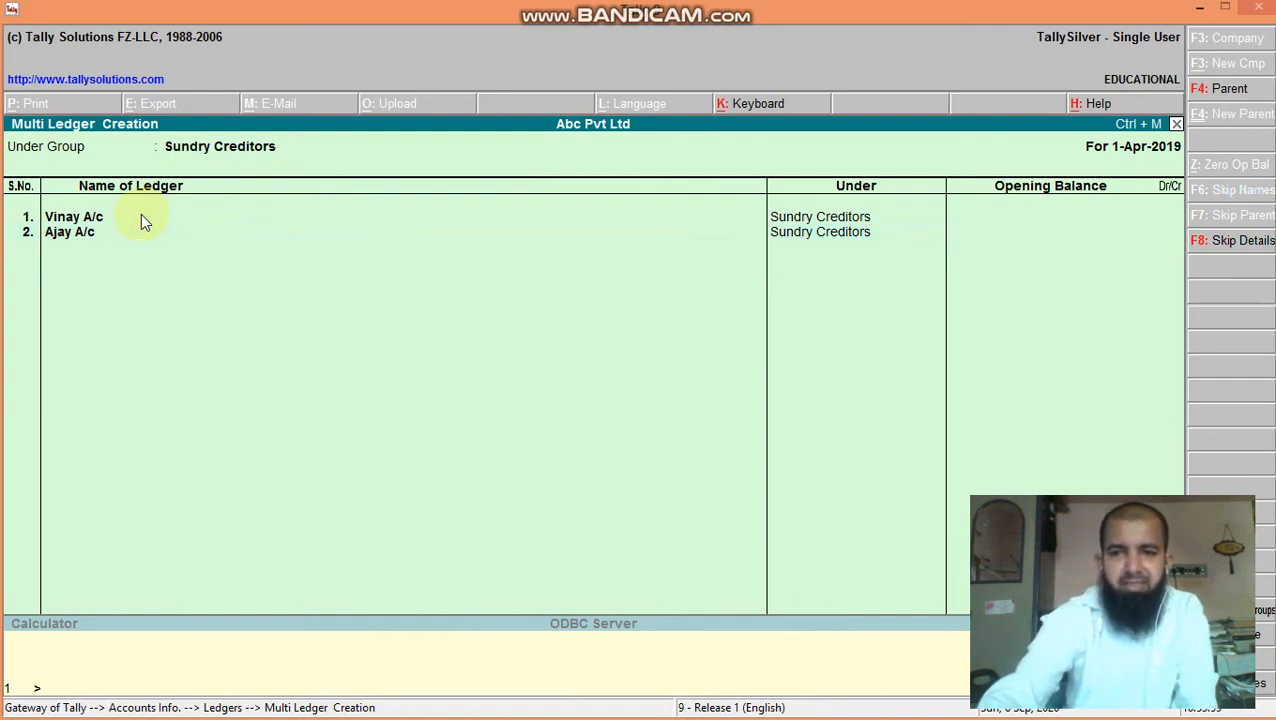
key(Return)
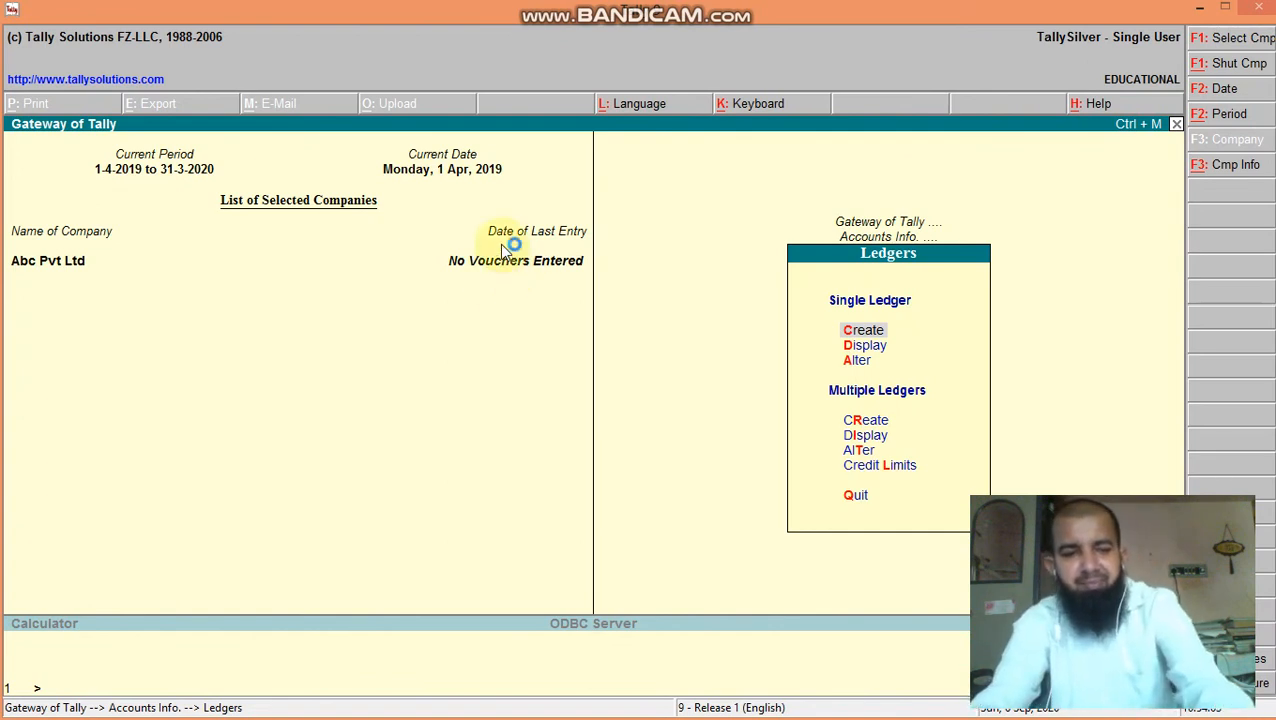
Step: Switch to the notes and review the sample group and ledger names under Creating a Multiple Ledger
key(alt+Tab)
key(alt+Tab)
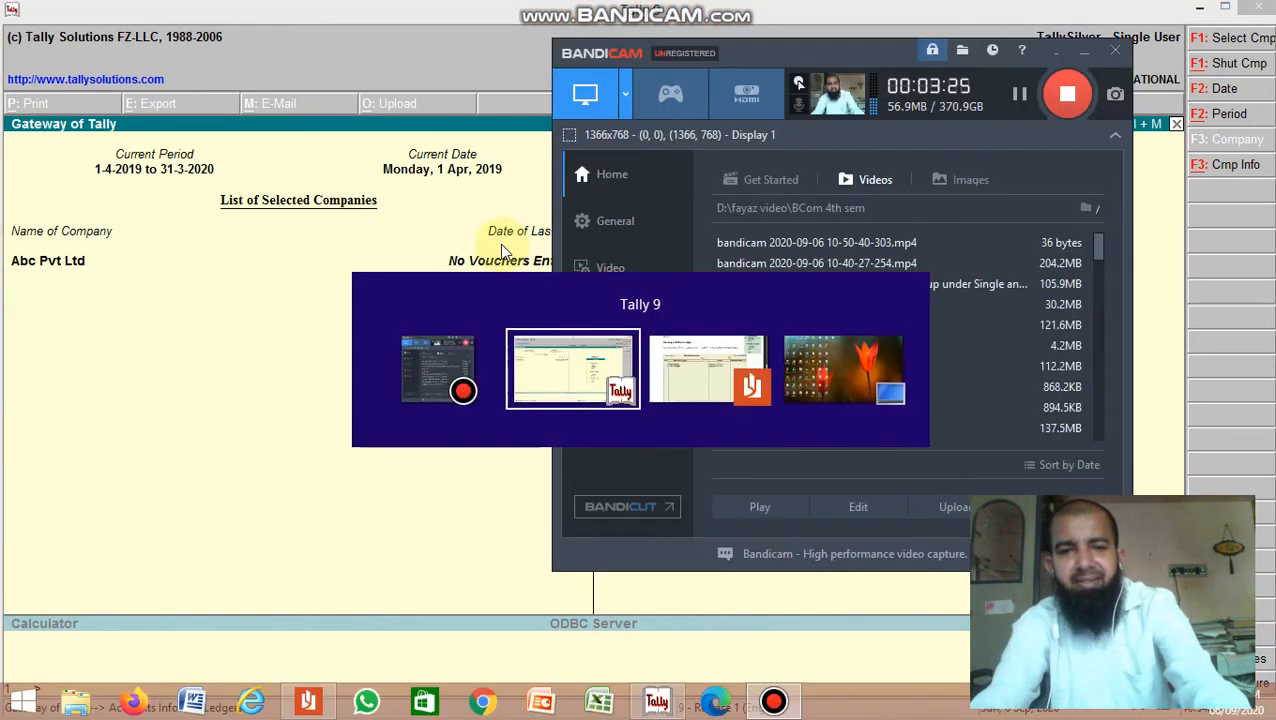
key(alt+Tab)
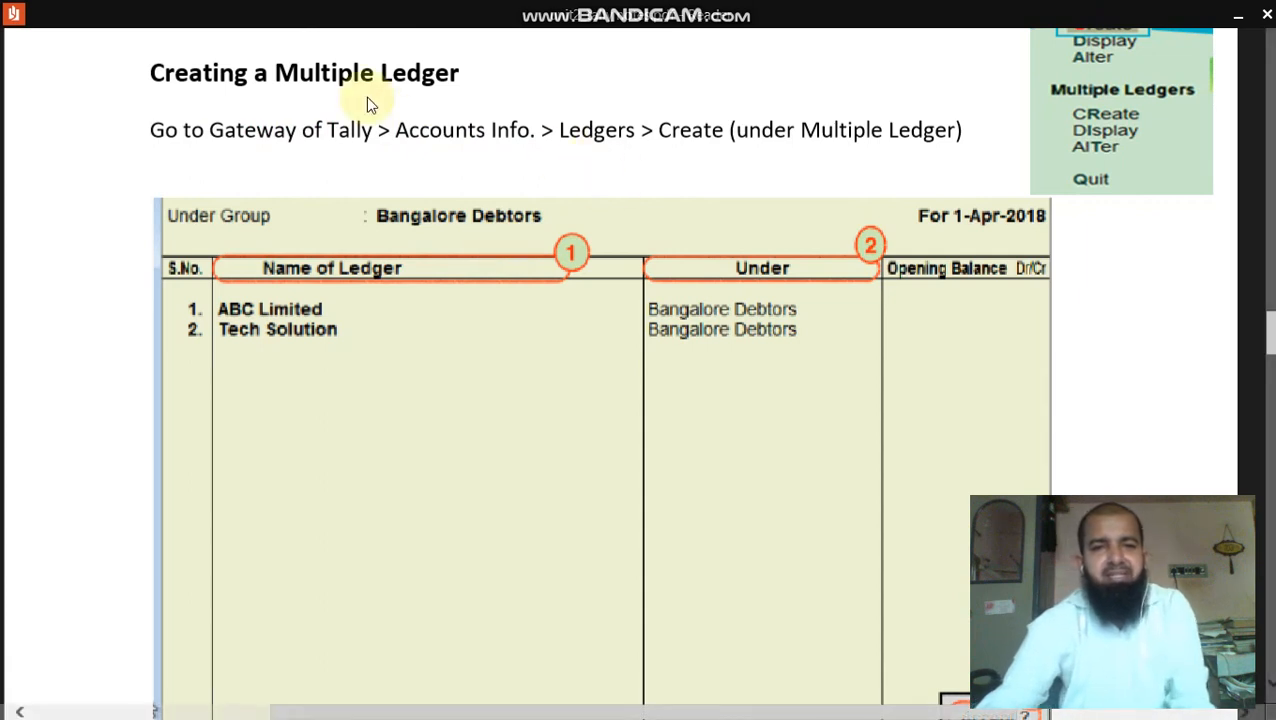
click(421, 225)
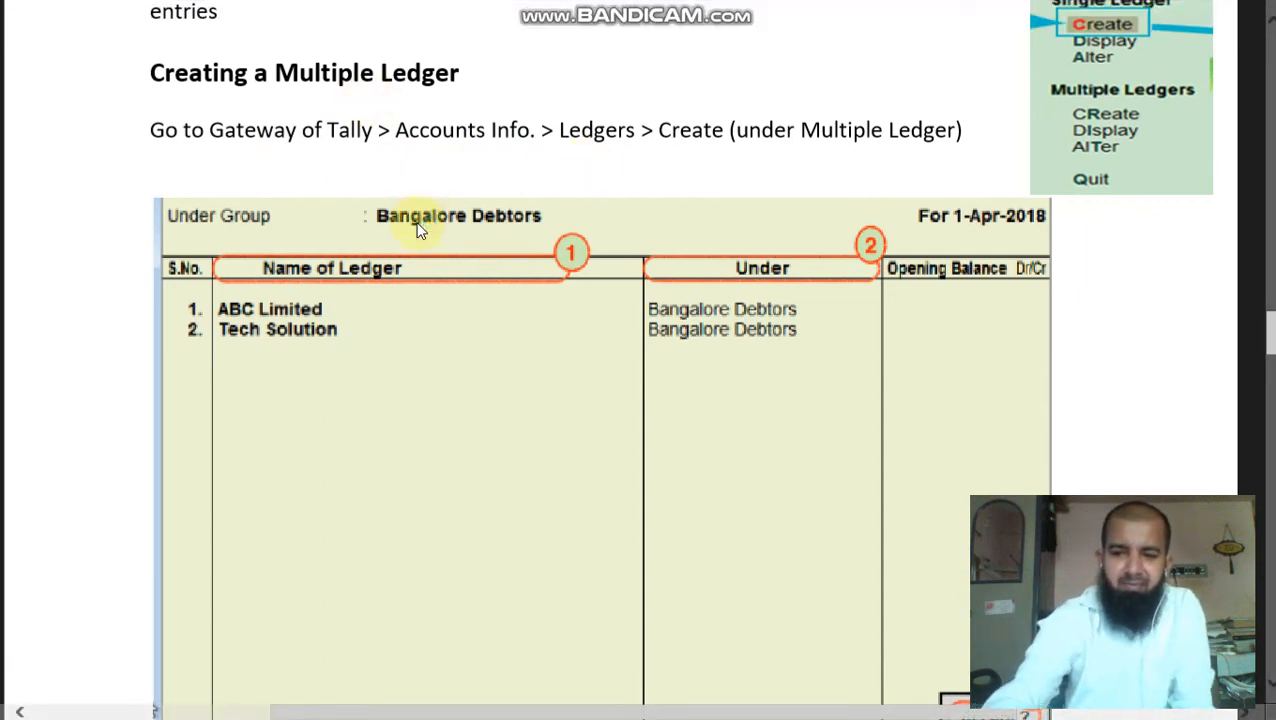
Step: Read the notes' numbered explanations for Creating a Multiple Ledger, comparing them with the sample screen, and continue to the Displaying Multiple Ledgers instructions
scroll(421, 228, down, 5)
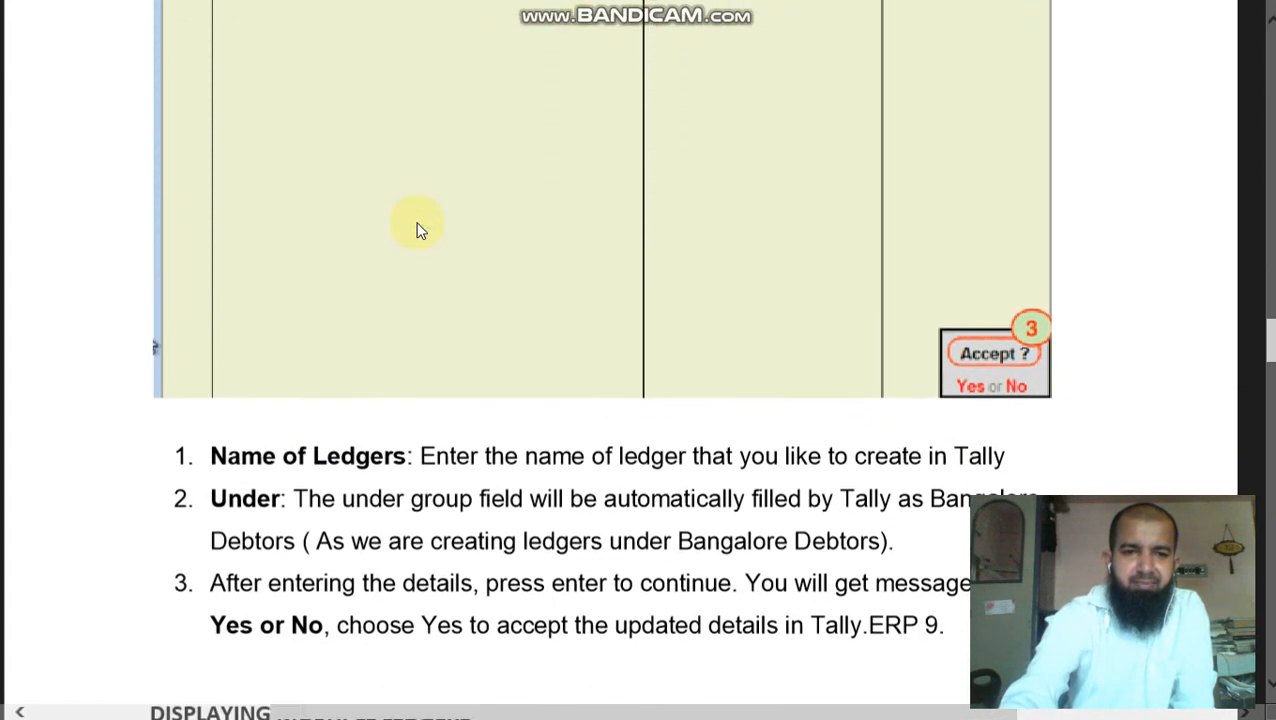
click(421, 228)
scroll(421, 228, up, 2)
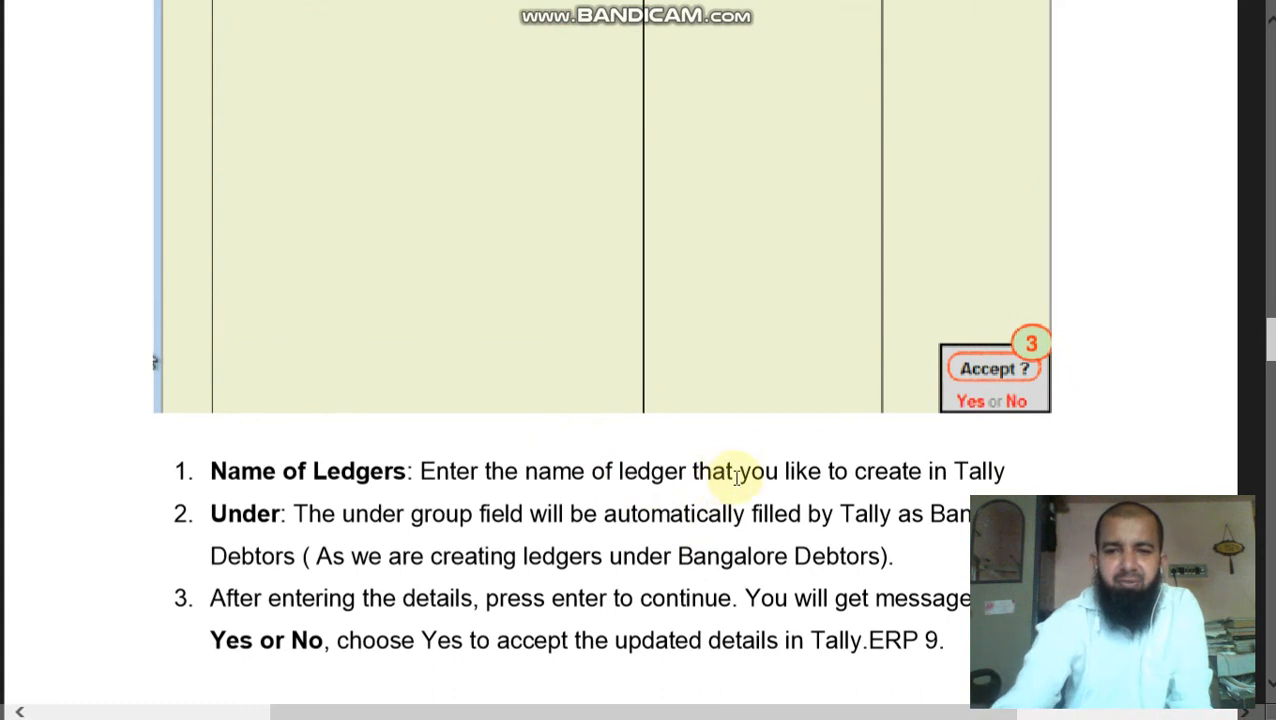
scroll(736, 478, up, 4)
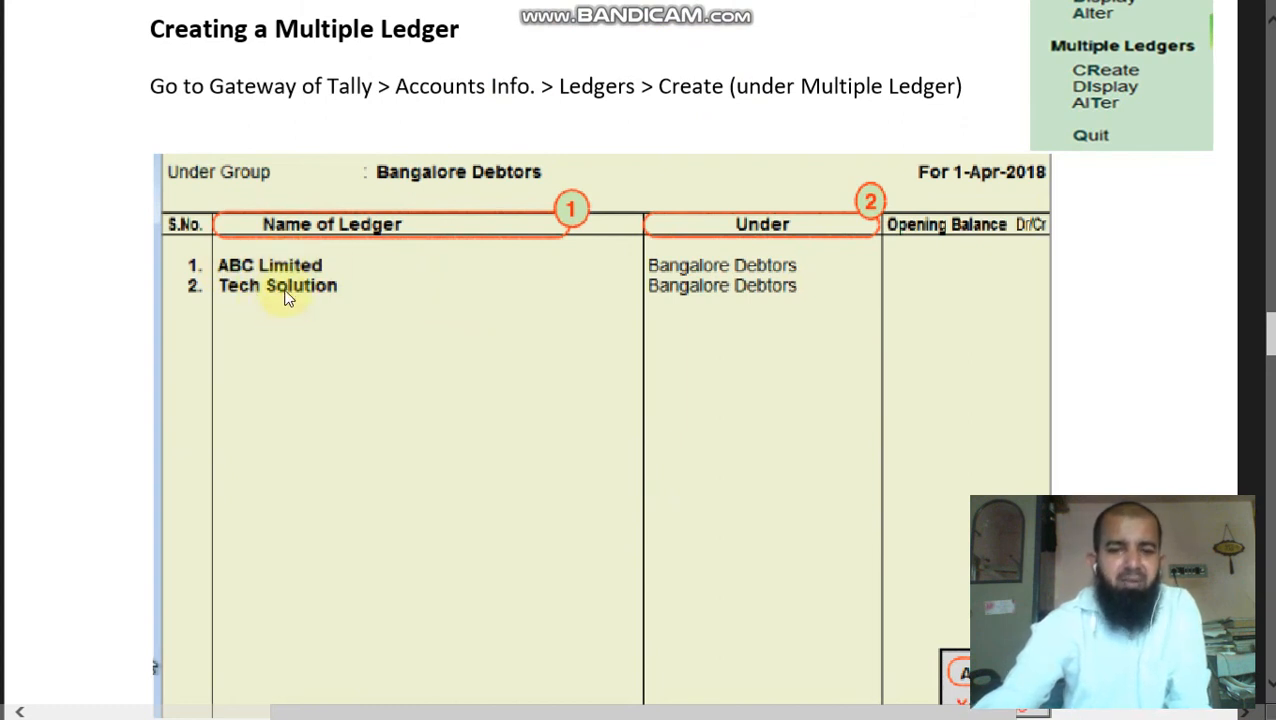
scroll(285, 295, down, 4)
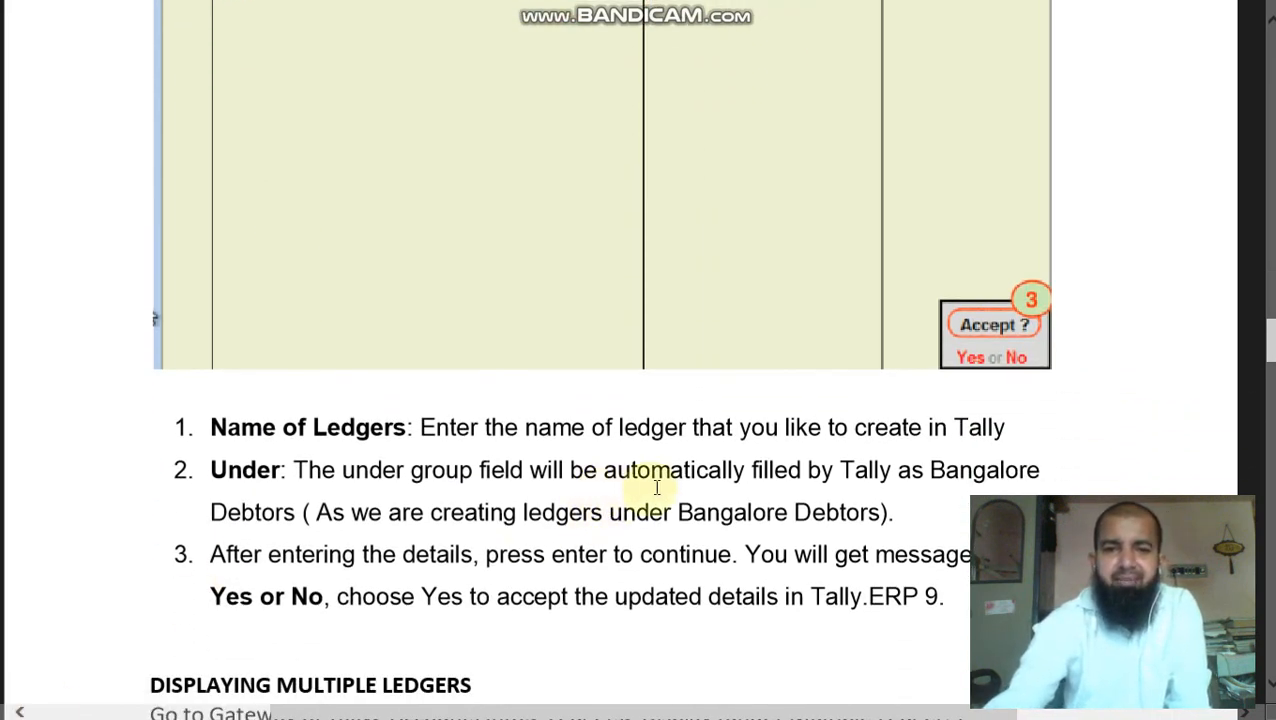
mouse_move(2, 717)
scroll(14, 711, up, 3)
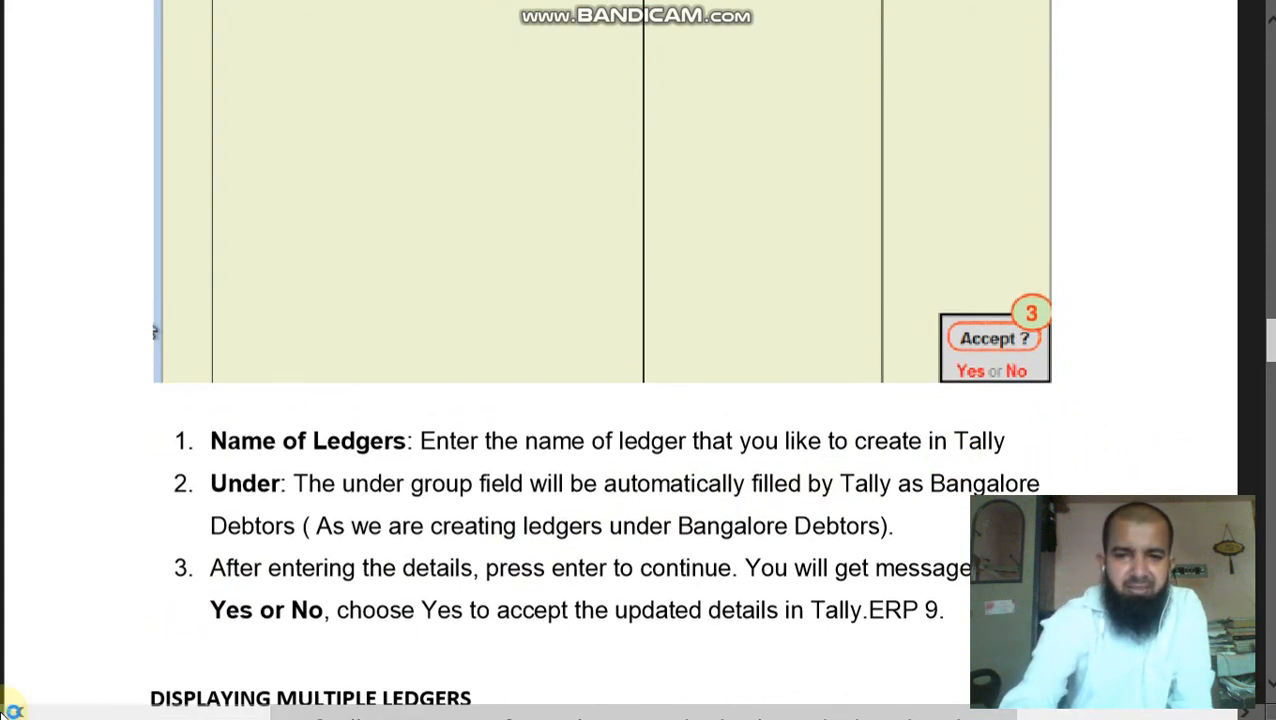
scroll(14, 711, up, 1)
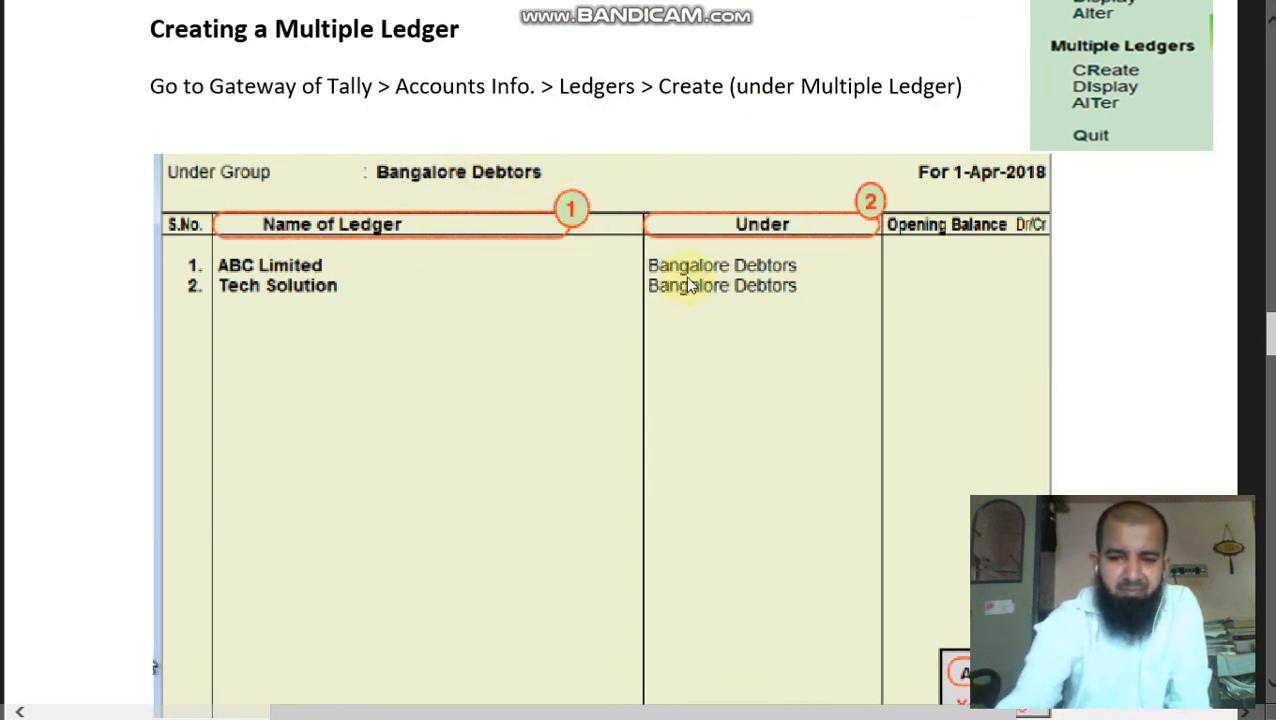
scroll(685, 276, down, 3)
scroll(688, 283, down, 1)
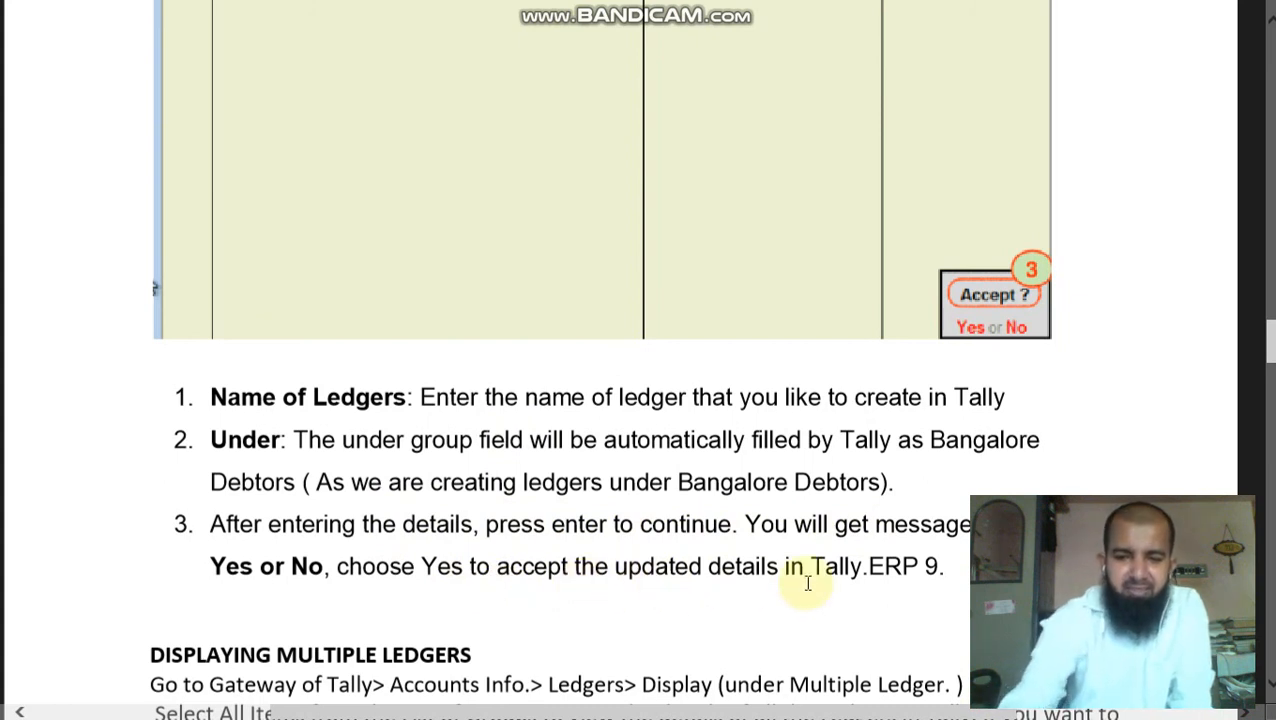
scroll(808, 583, up, 5)
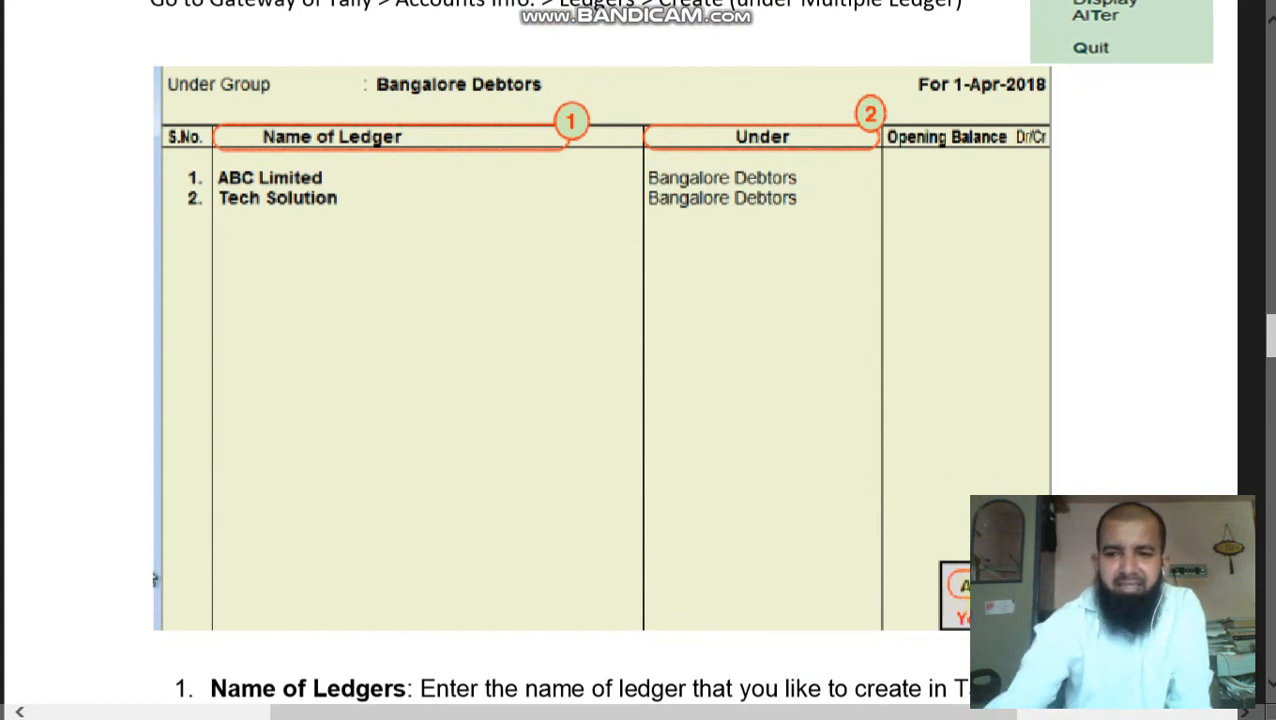
scroll(960, 615, down, 5)
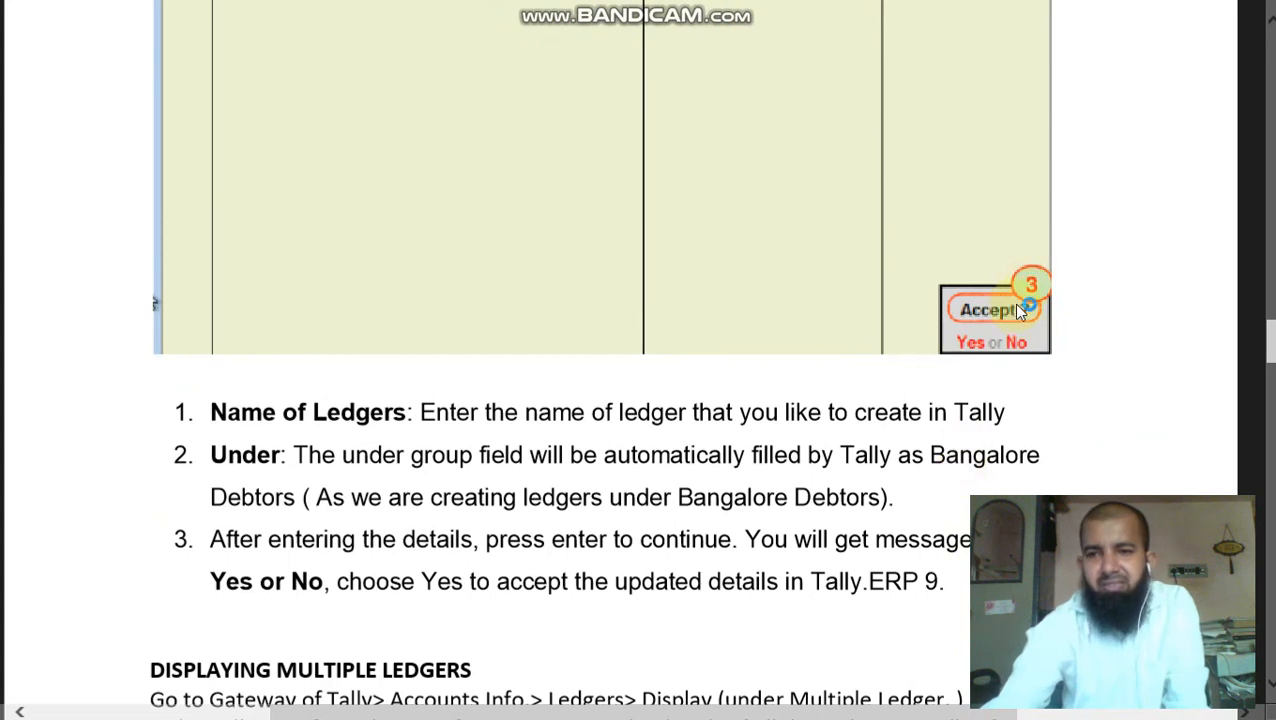
click(970, 346)
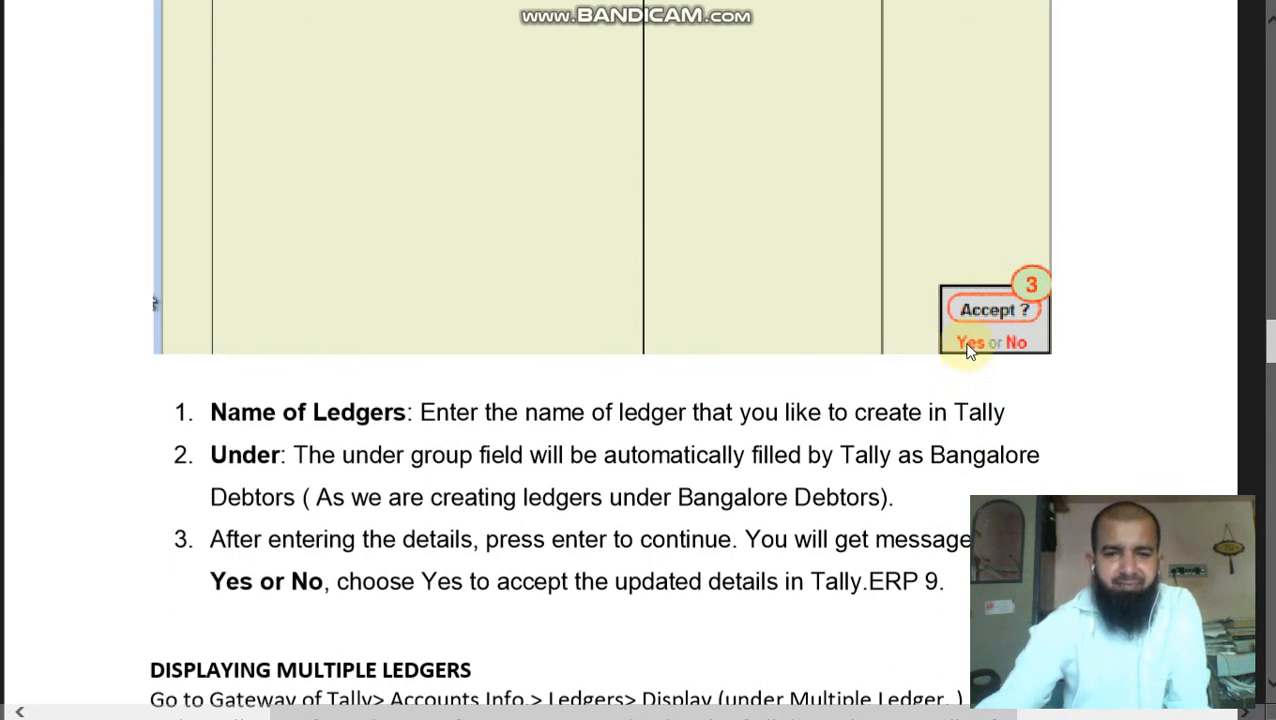
scroll(968, 350, down, 6)
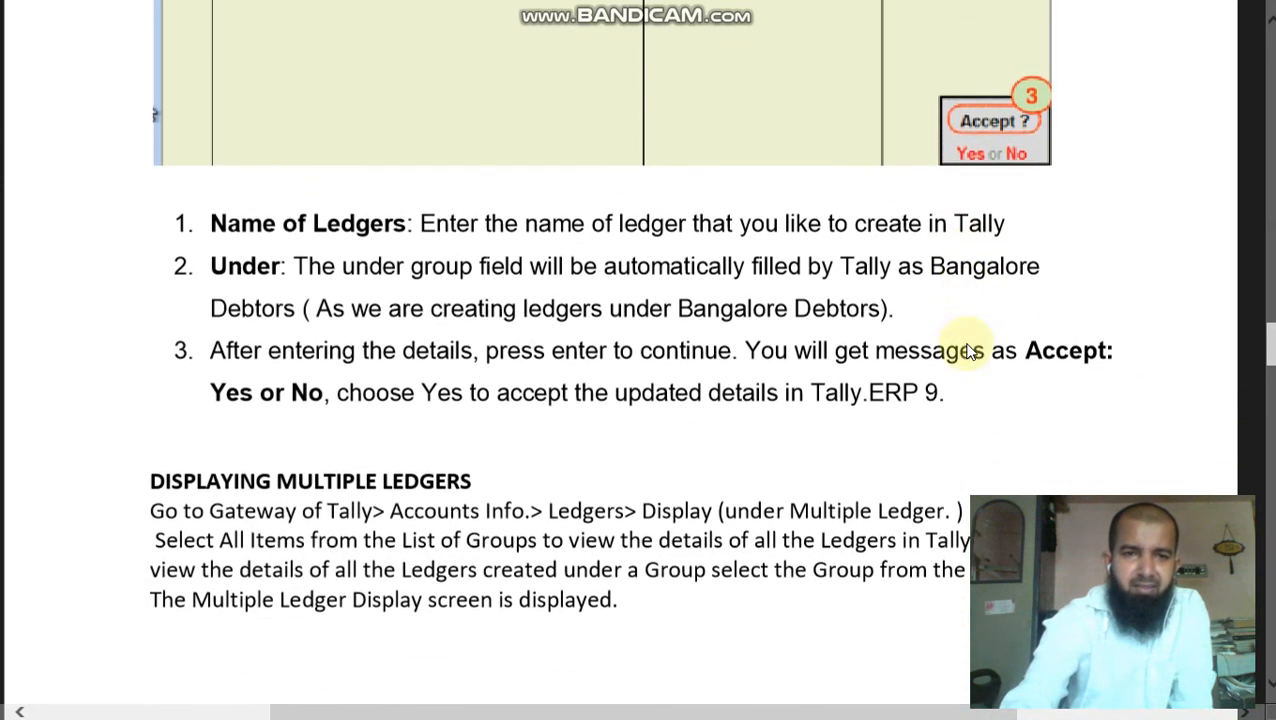
scroll(968, 350, down, 1)
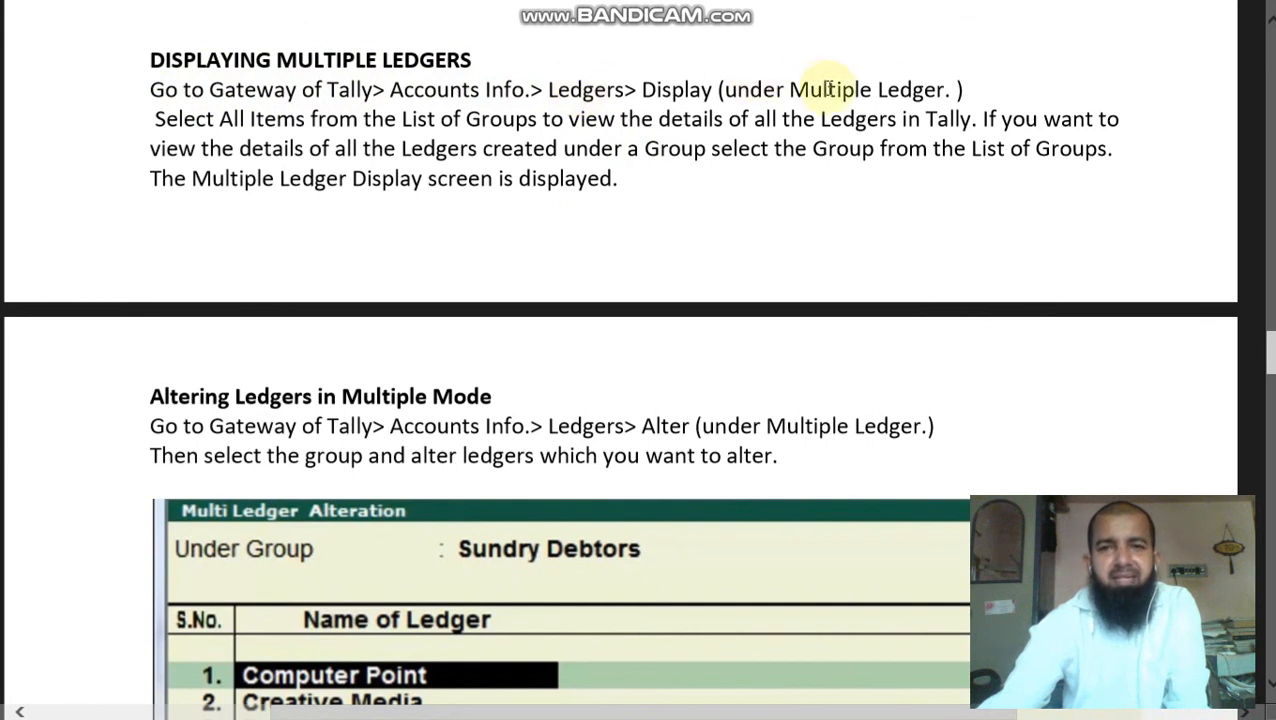
Step: Switch to Tally, look through the first groups offered for displaying multiple ledgers, and close the list without choosing one
key(alt+Tab)
key(alt+Tab)
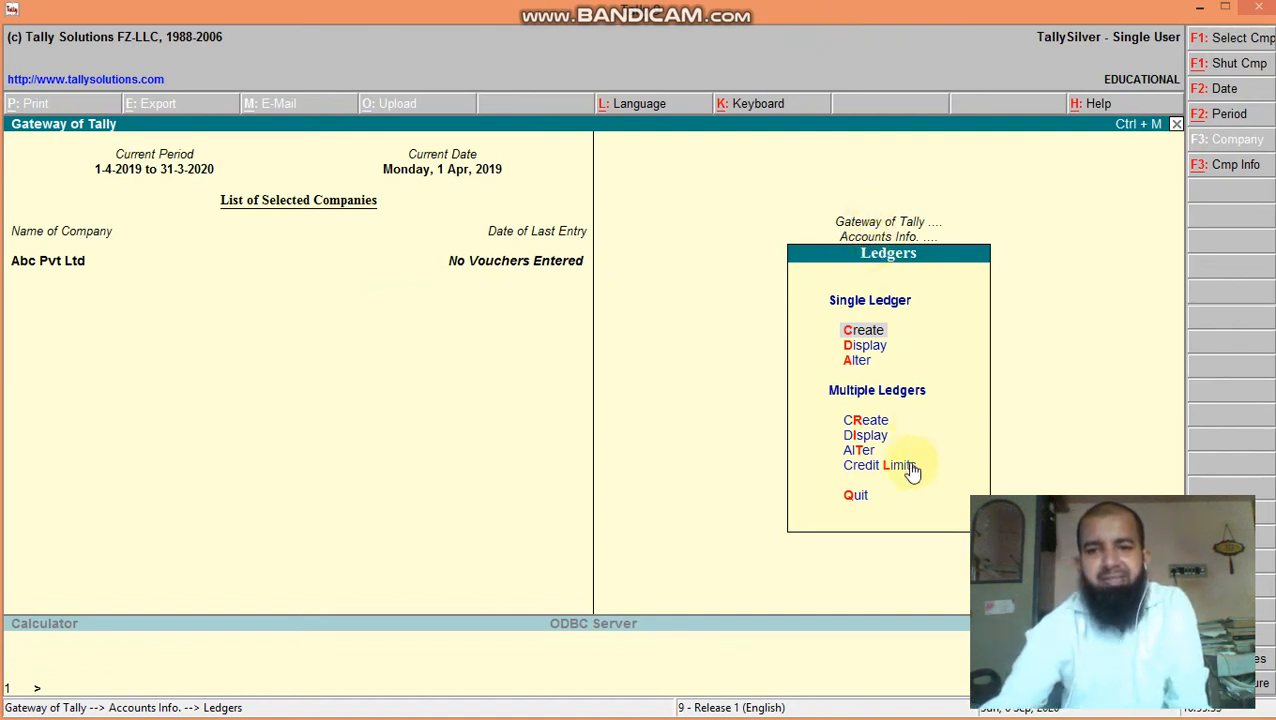
click(862, 437)
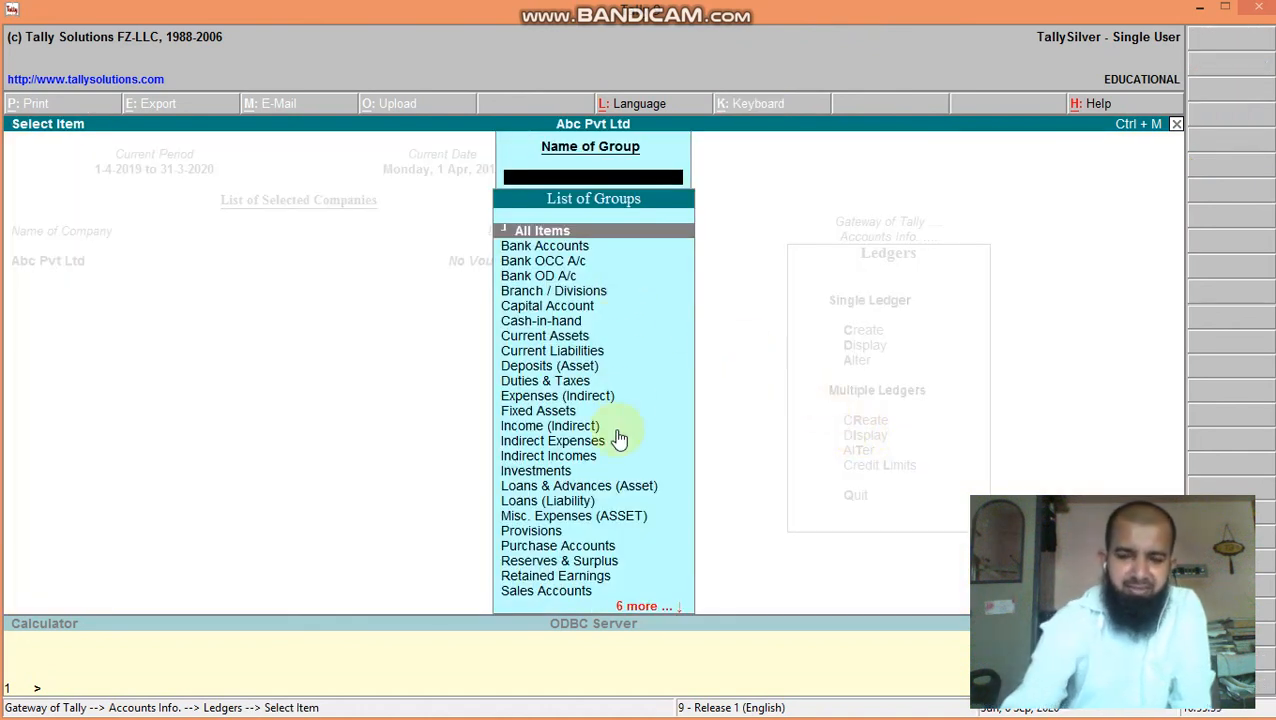
key(Down)
key(Down)
key(Down)
key(Up)
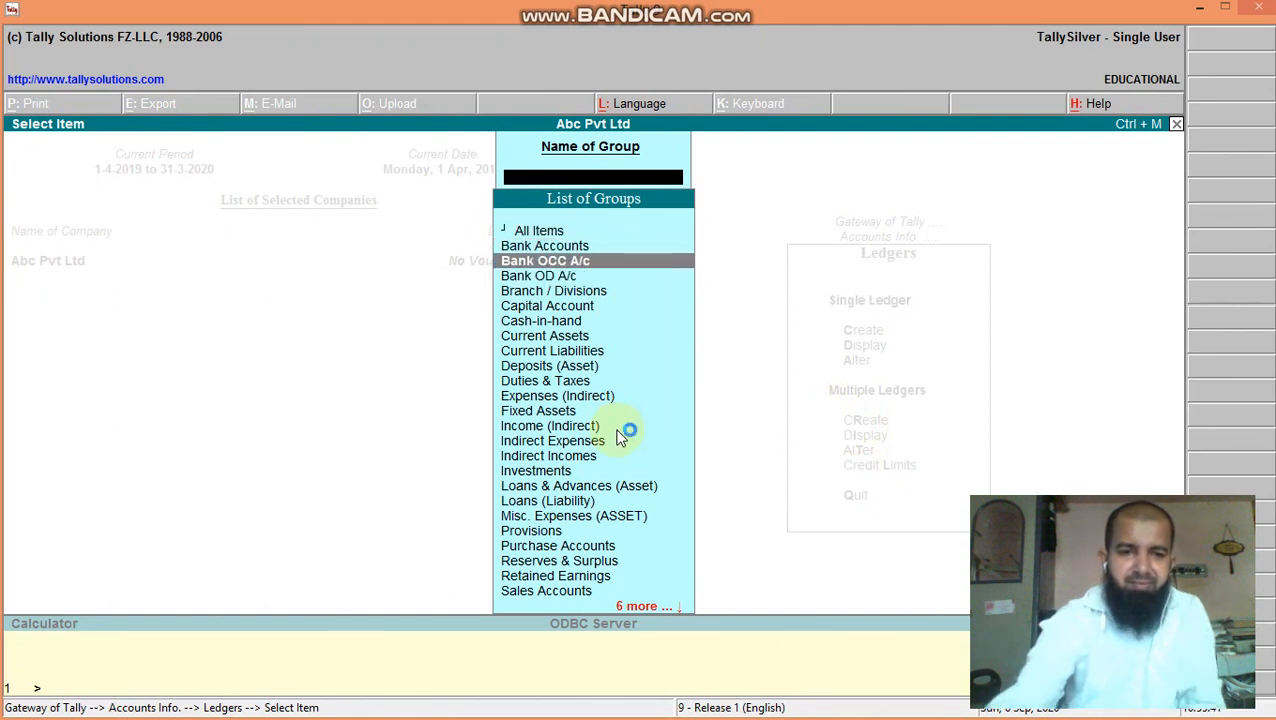
key(Escape)
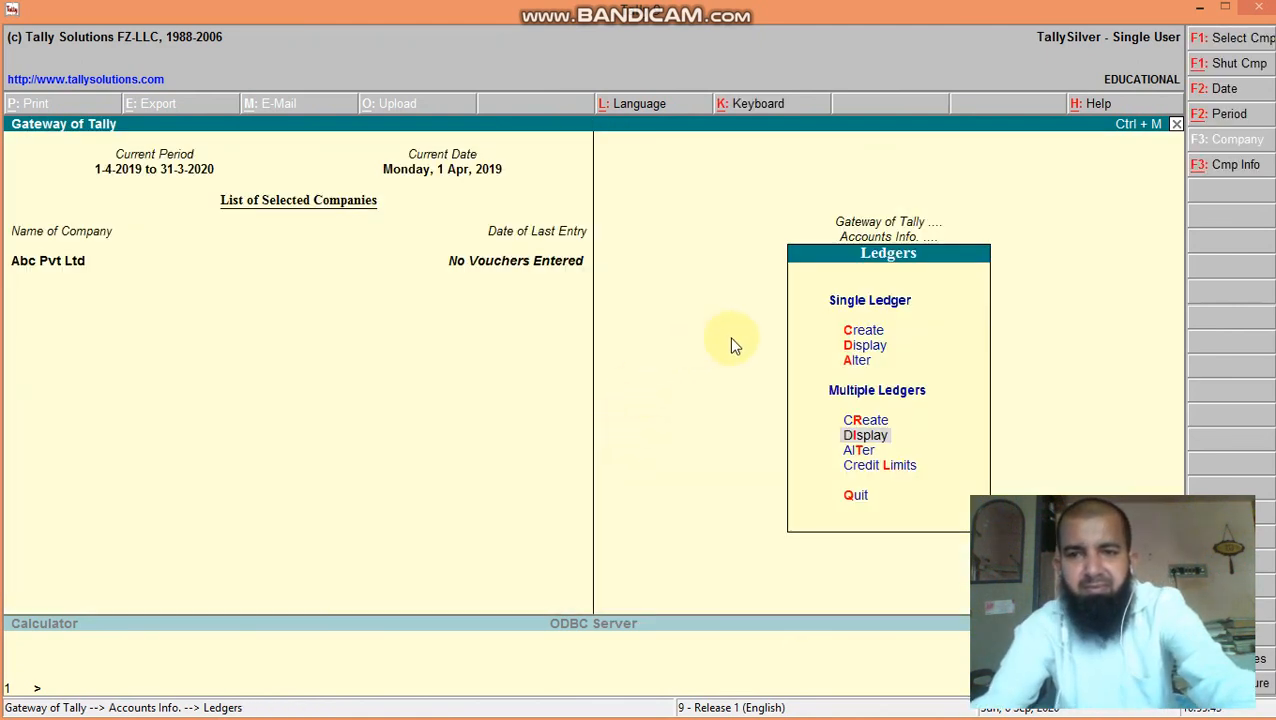
Step: Reopen the group selection for displaying multiple ledgers, leave it, and return to Accounts Info
click(862, 440)
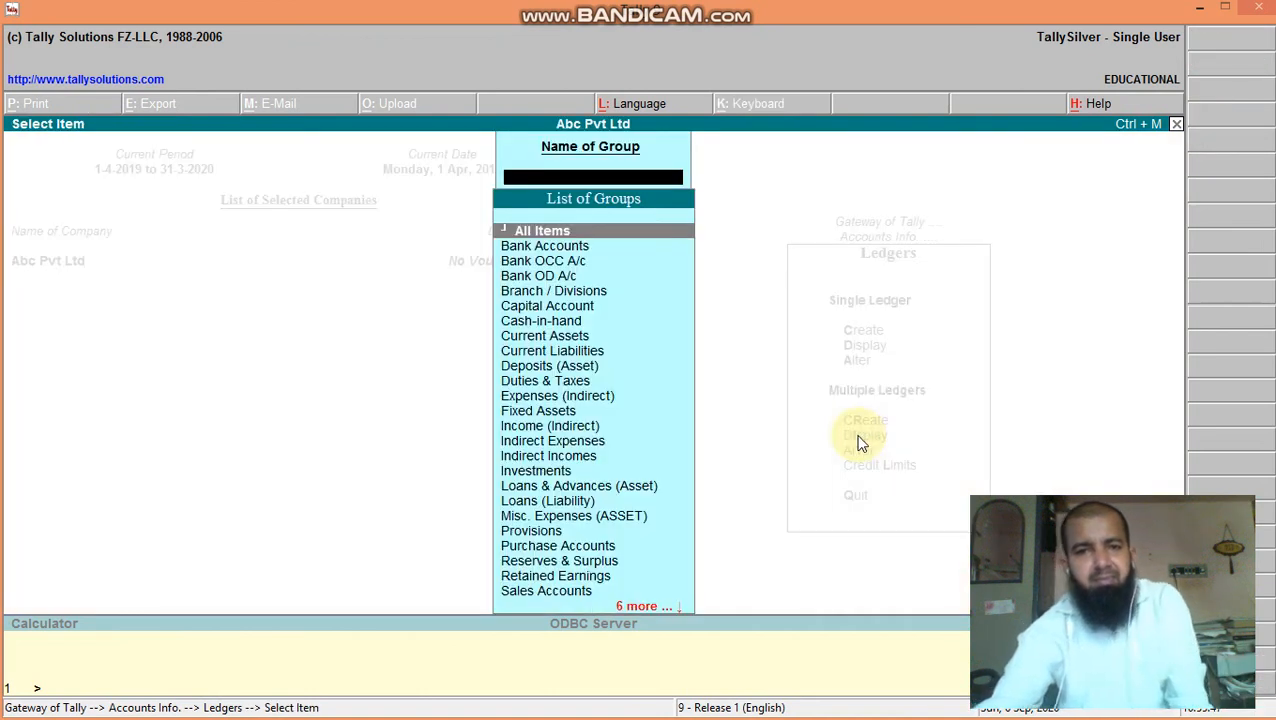
key(Escape)
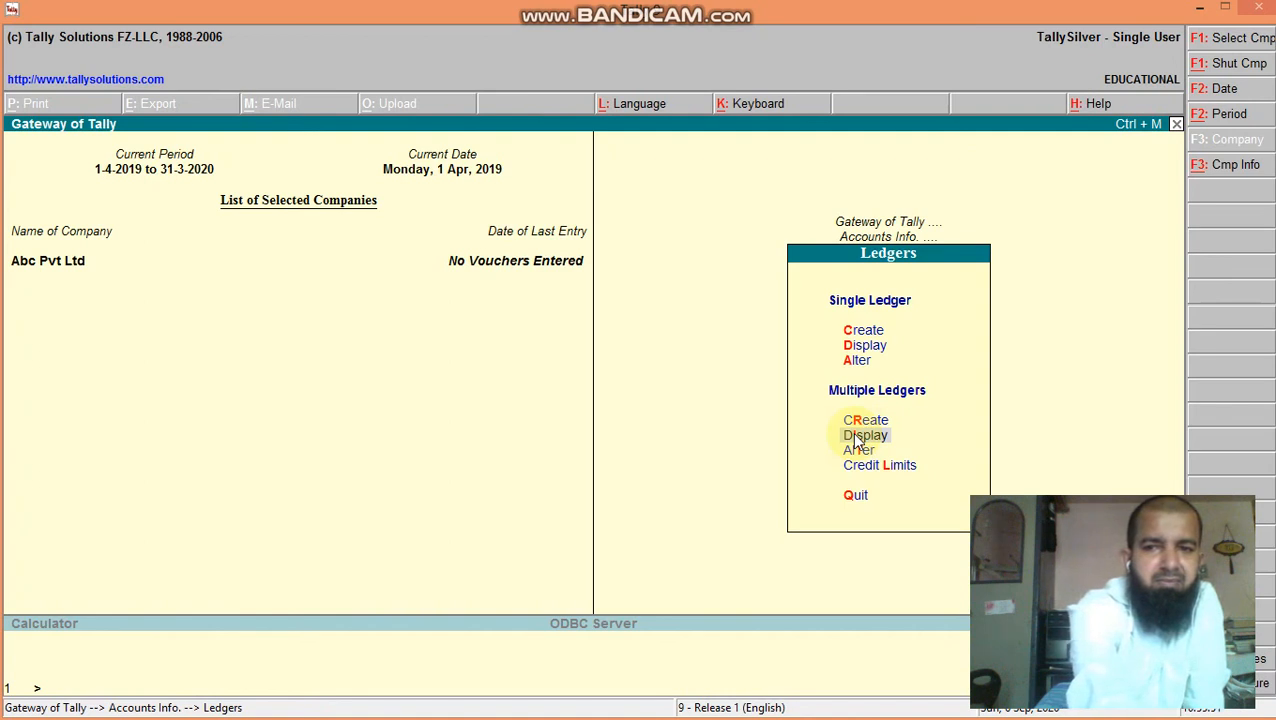
key(Escape)
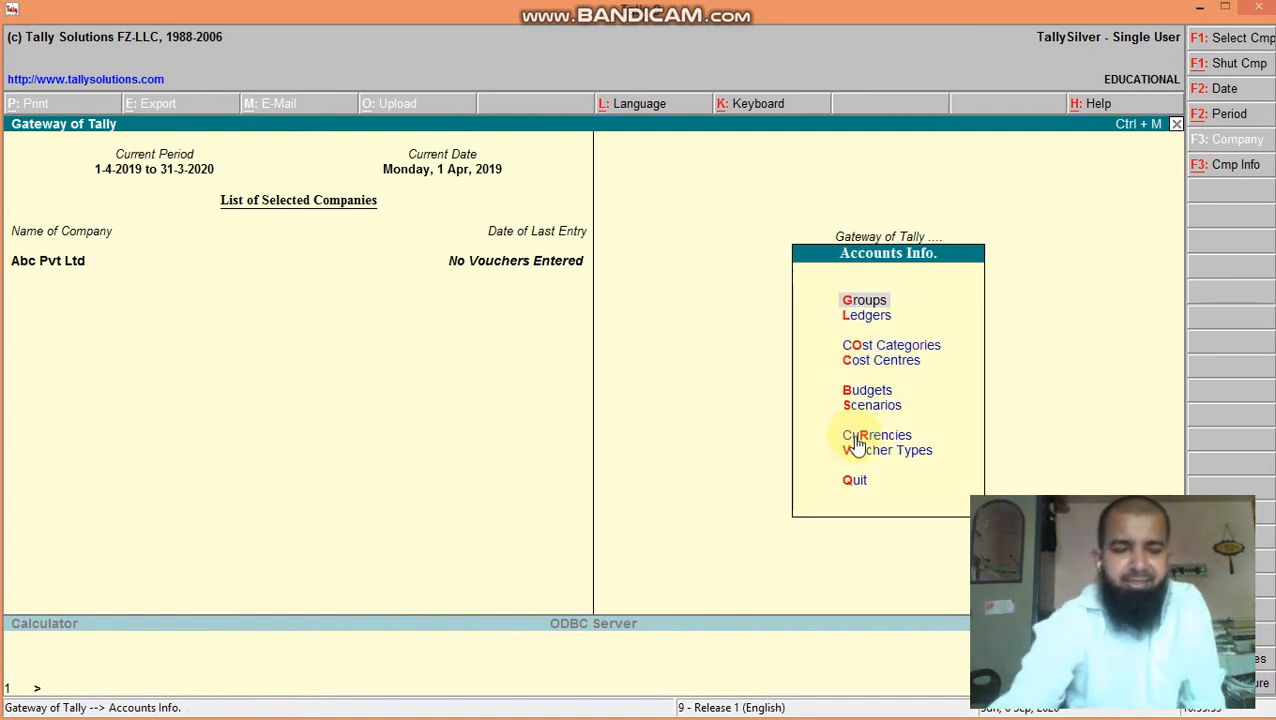
Step: Switch to the notes and read the Altering Ledgers in Multiple Mode section with its Sundry Debtors example
key(alt+Tab)
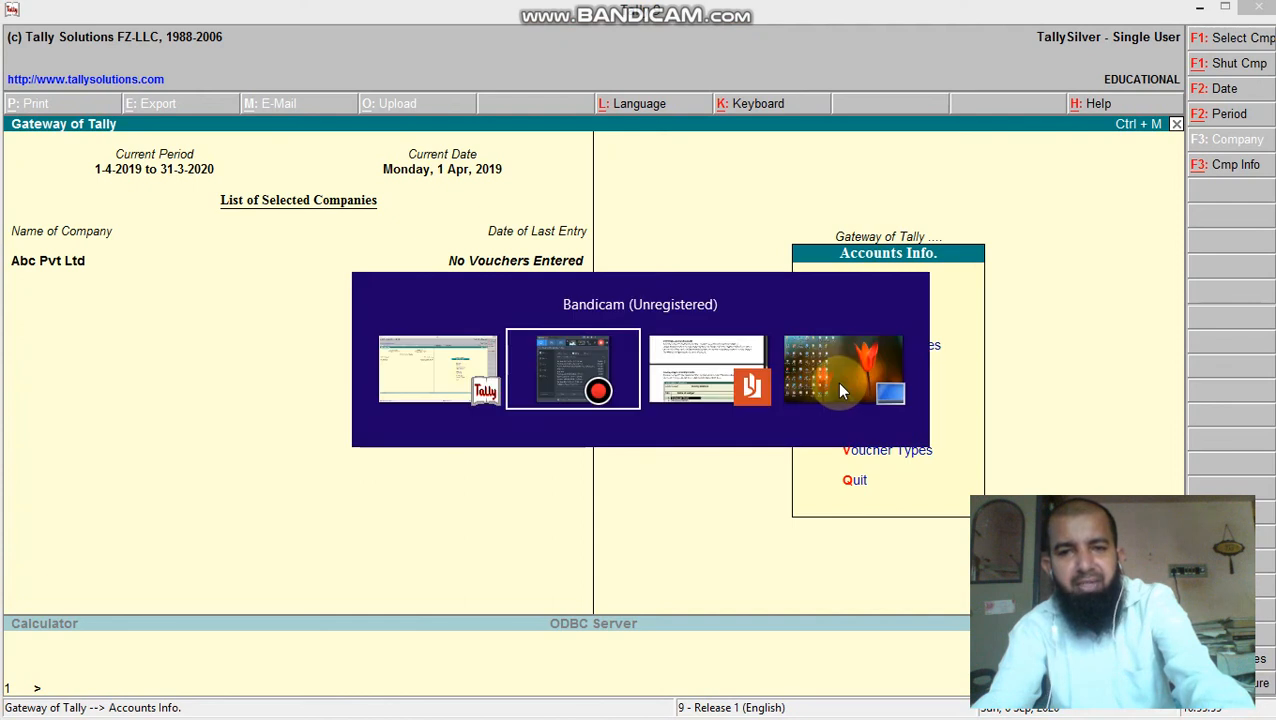
key(alt+Tab)
key(alt+Tab)
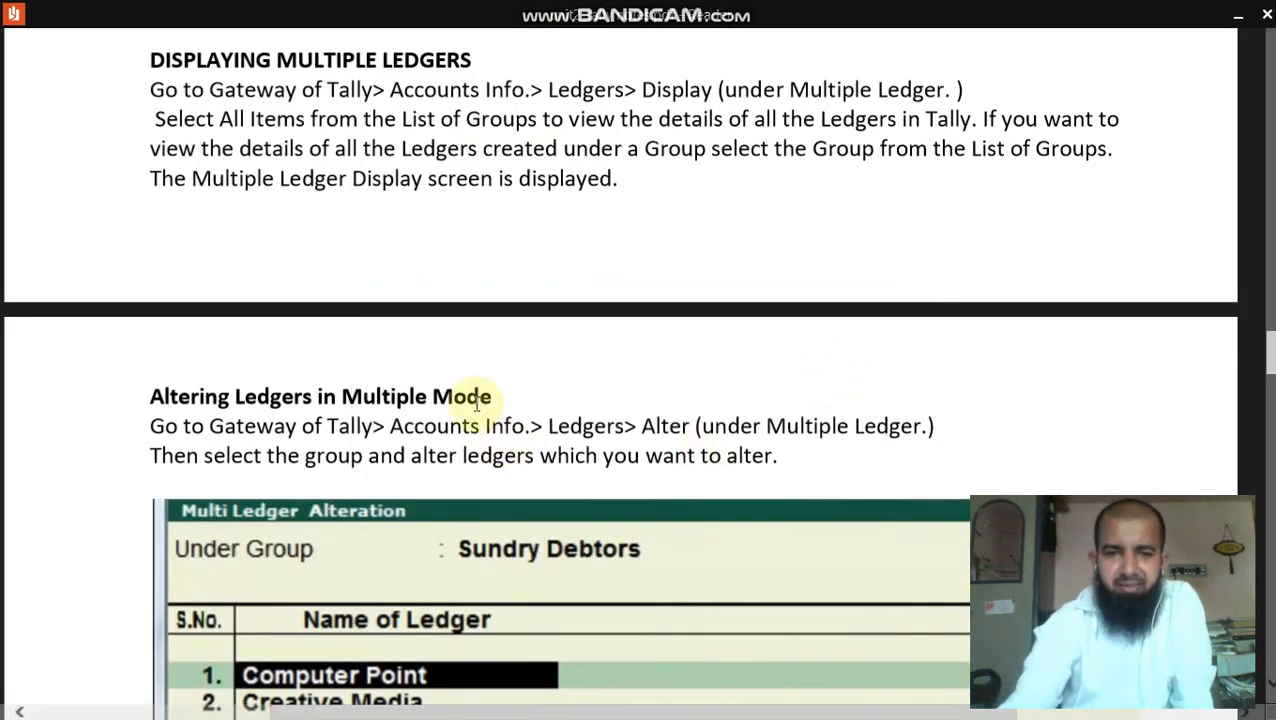
scroll(477, 402, down, 5)
scroll(477, 402, down, 1)
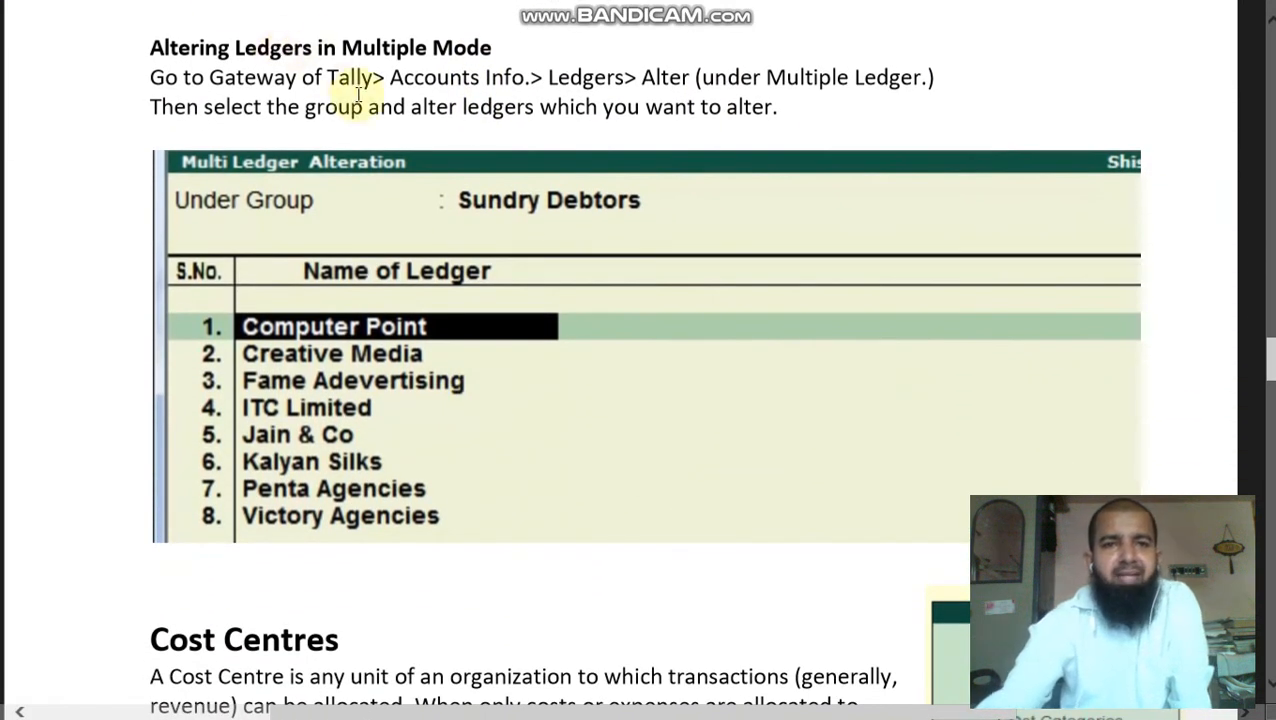
mouse_move(1271, 4)
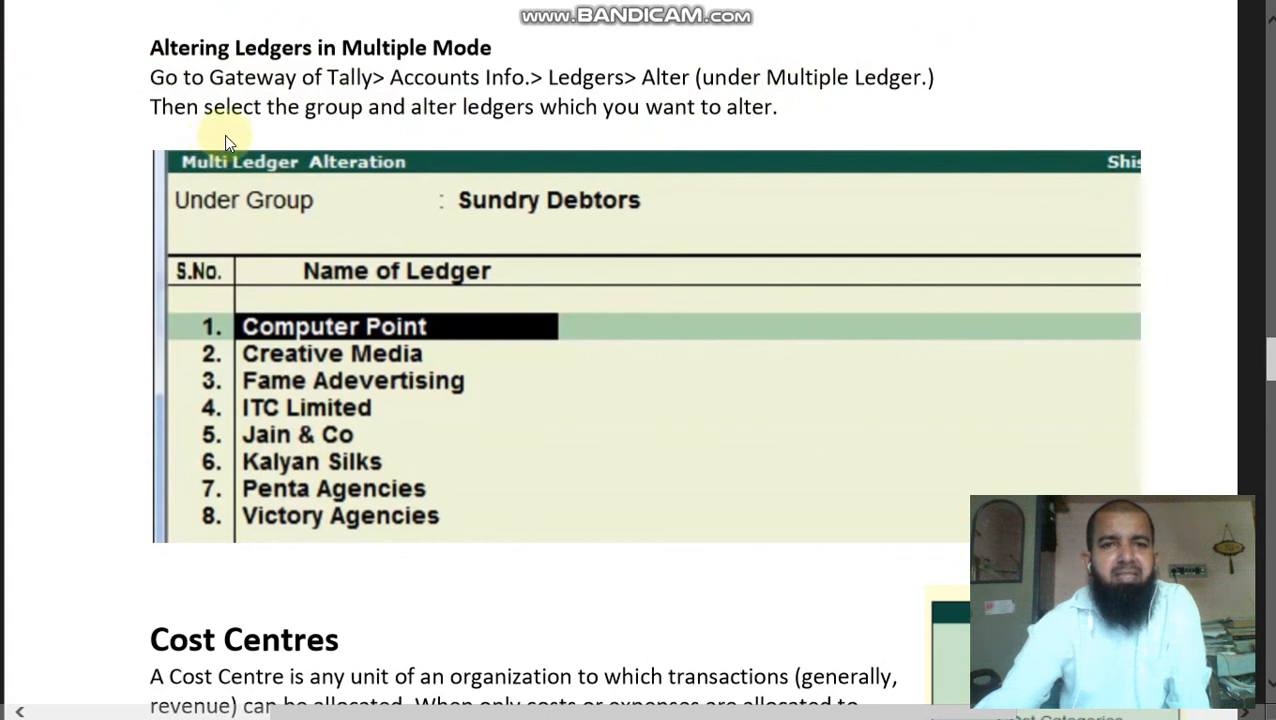
mouse_move(366, 718)
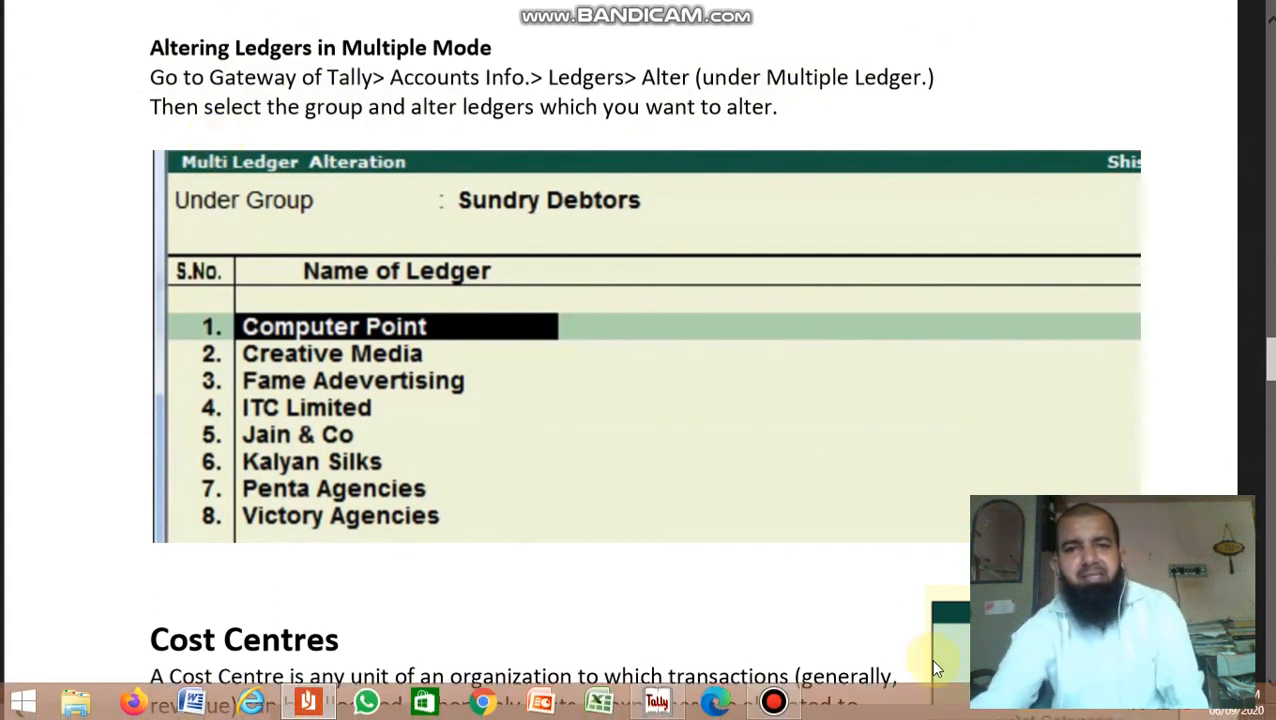